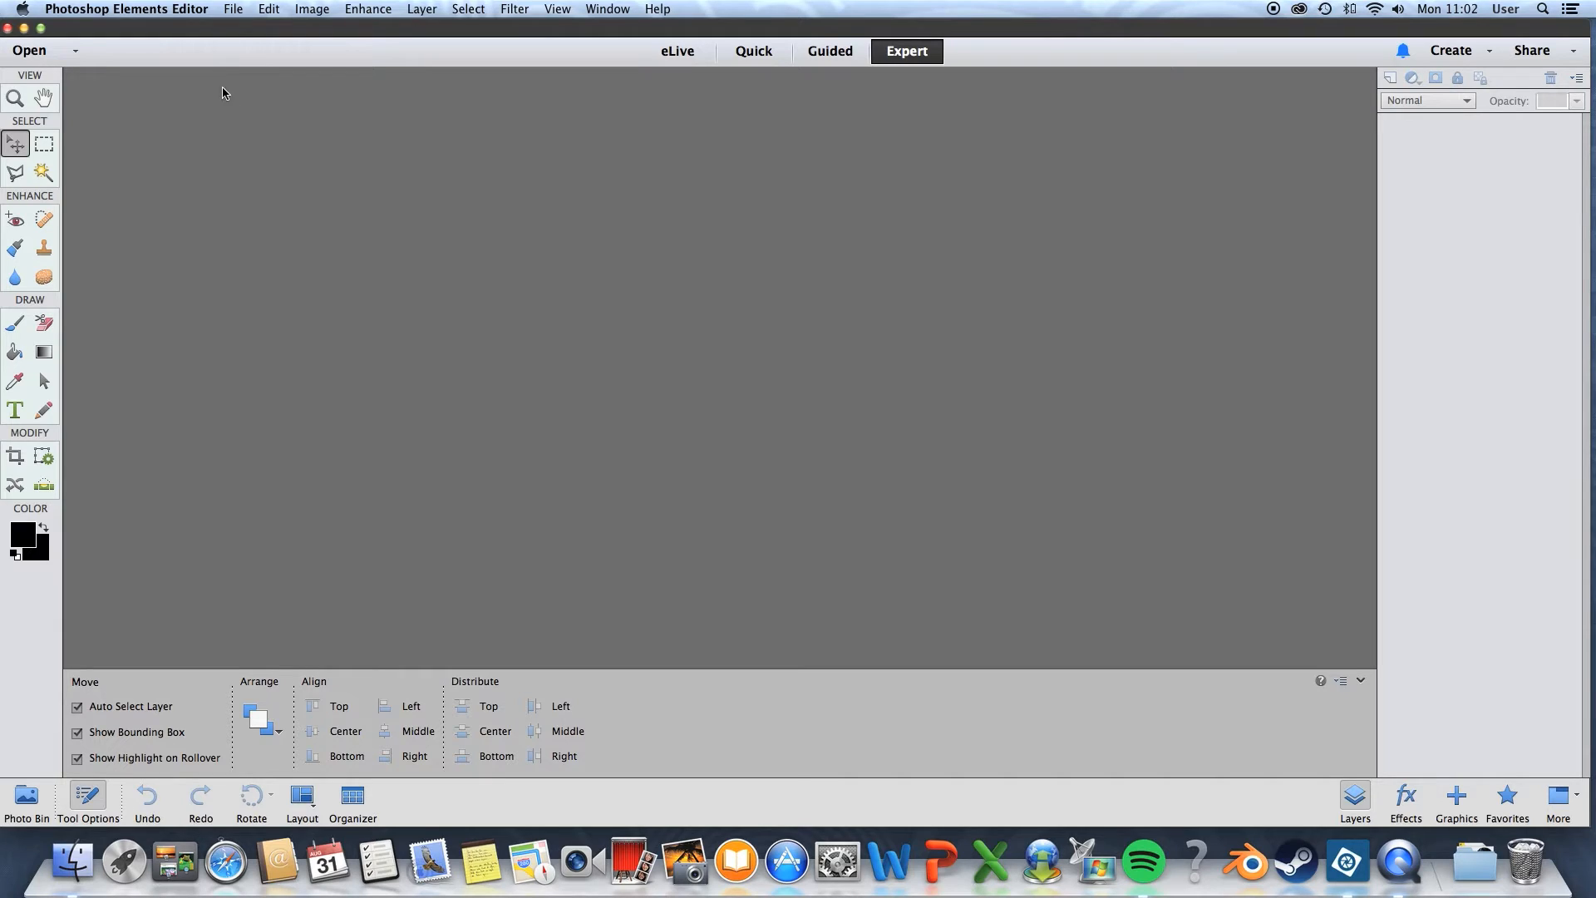
Step: Create a blank 1920 × 1080 pixel RGB document at 72 pixels/cm with a transparent background
left_click(228, 10)
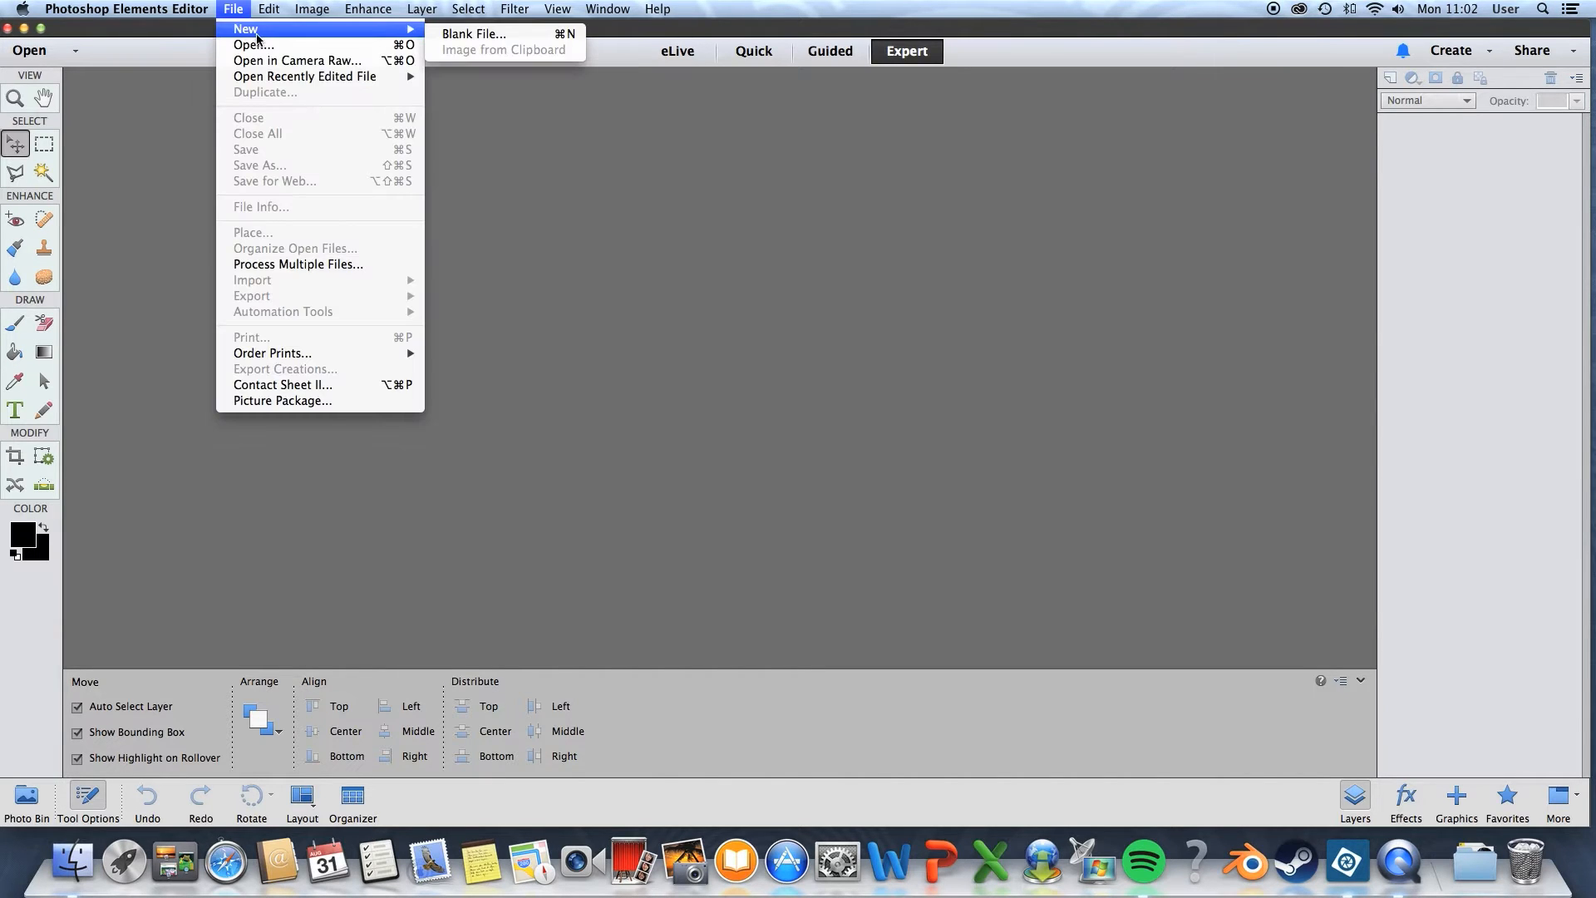
left_click(465, 33)
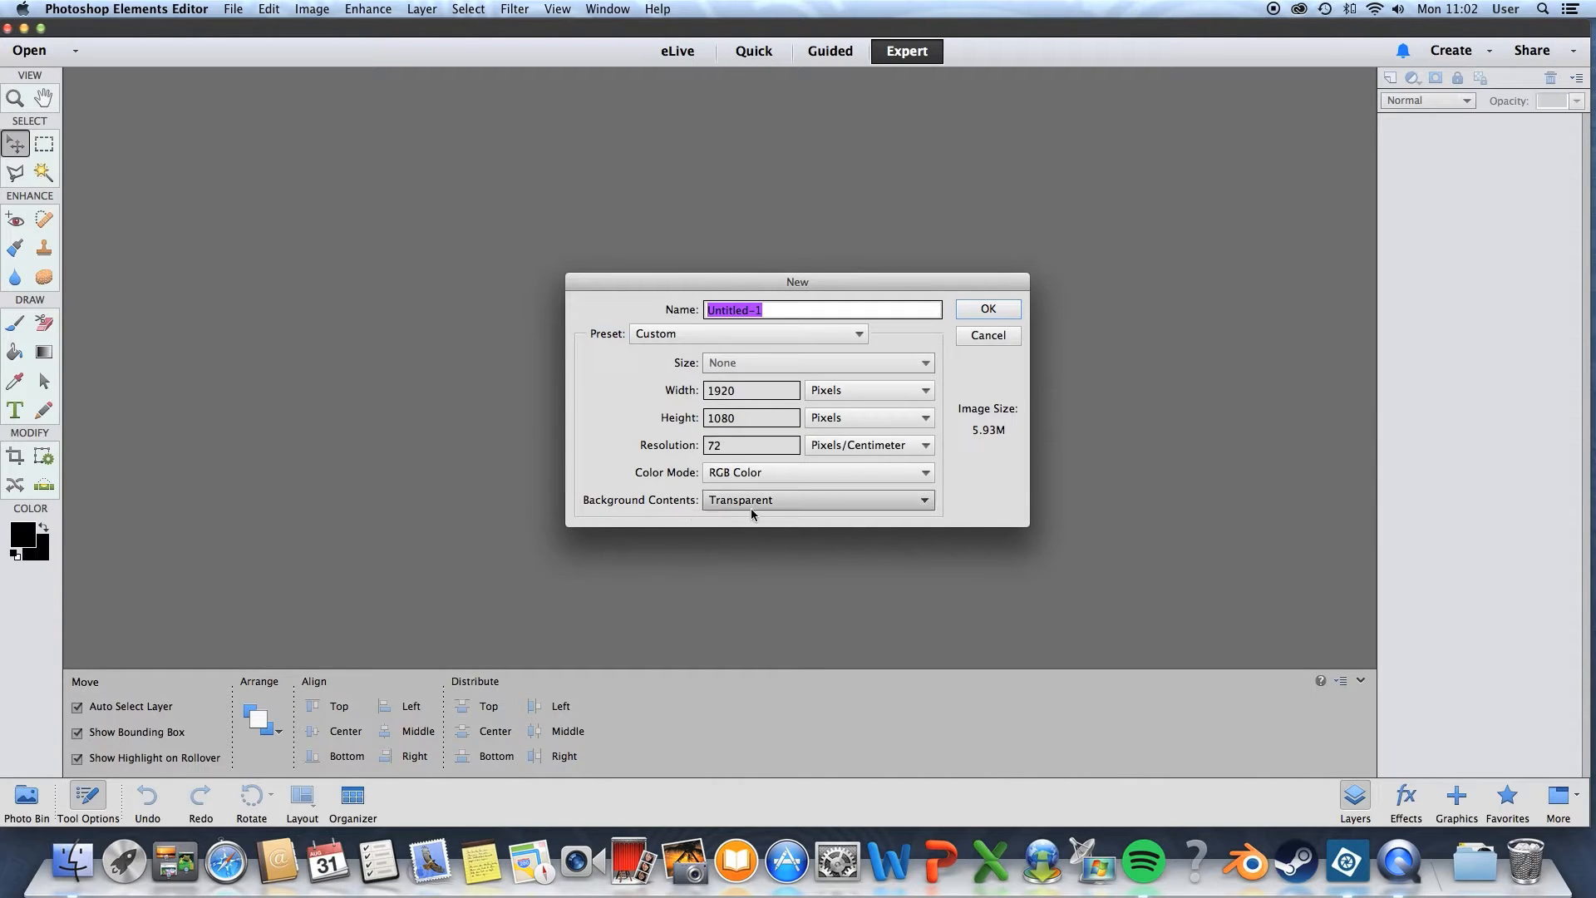
left_click(989, 310)
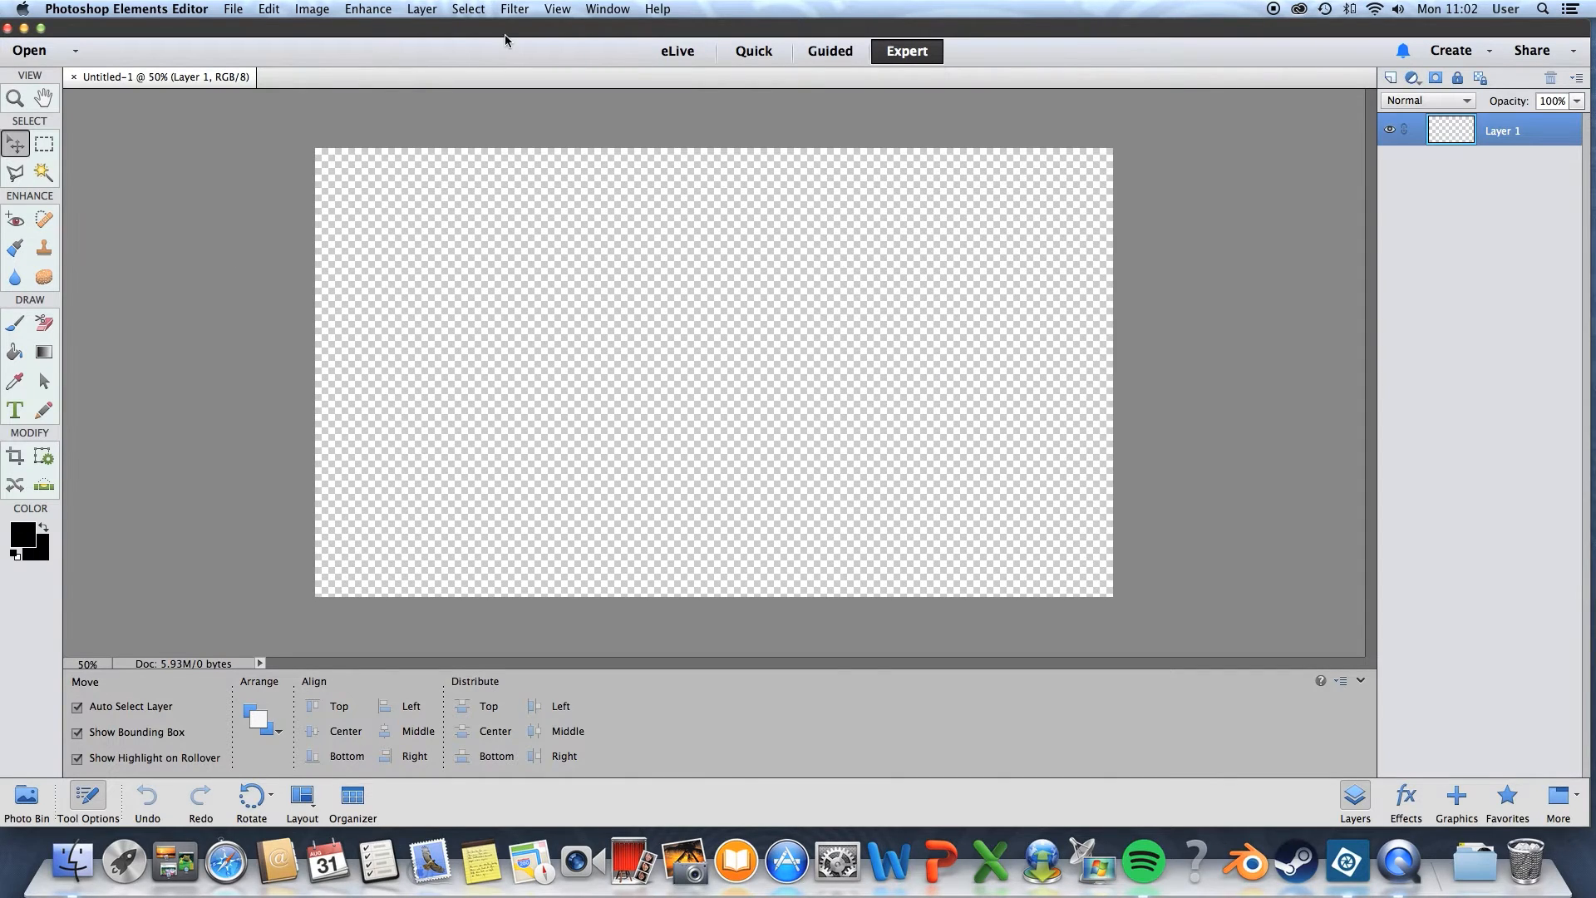
Step: Show the rulers and place a vertical guide at the canvas centre, at 13.33 cm
left_click(558, 10)
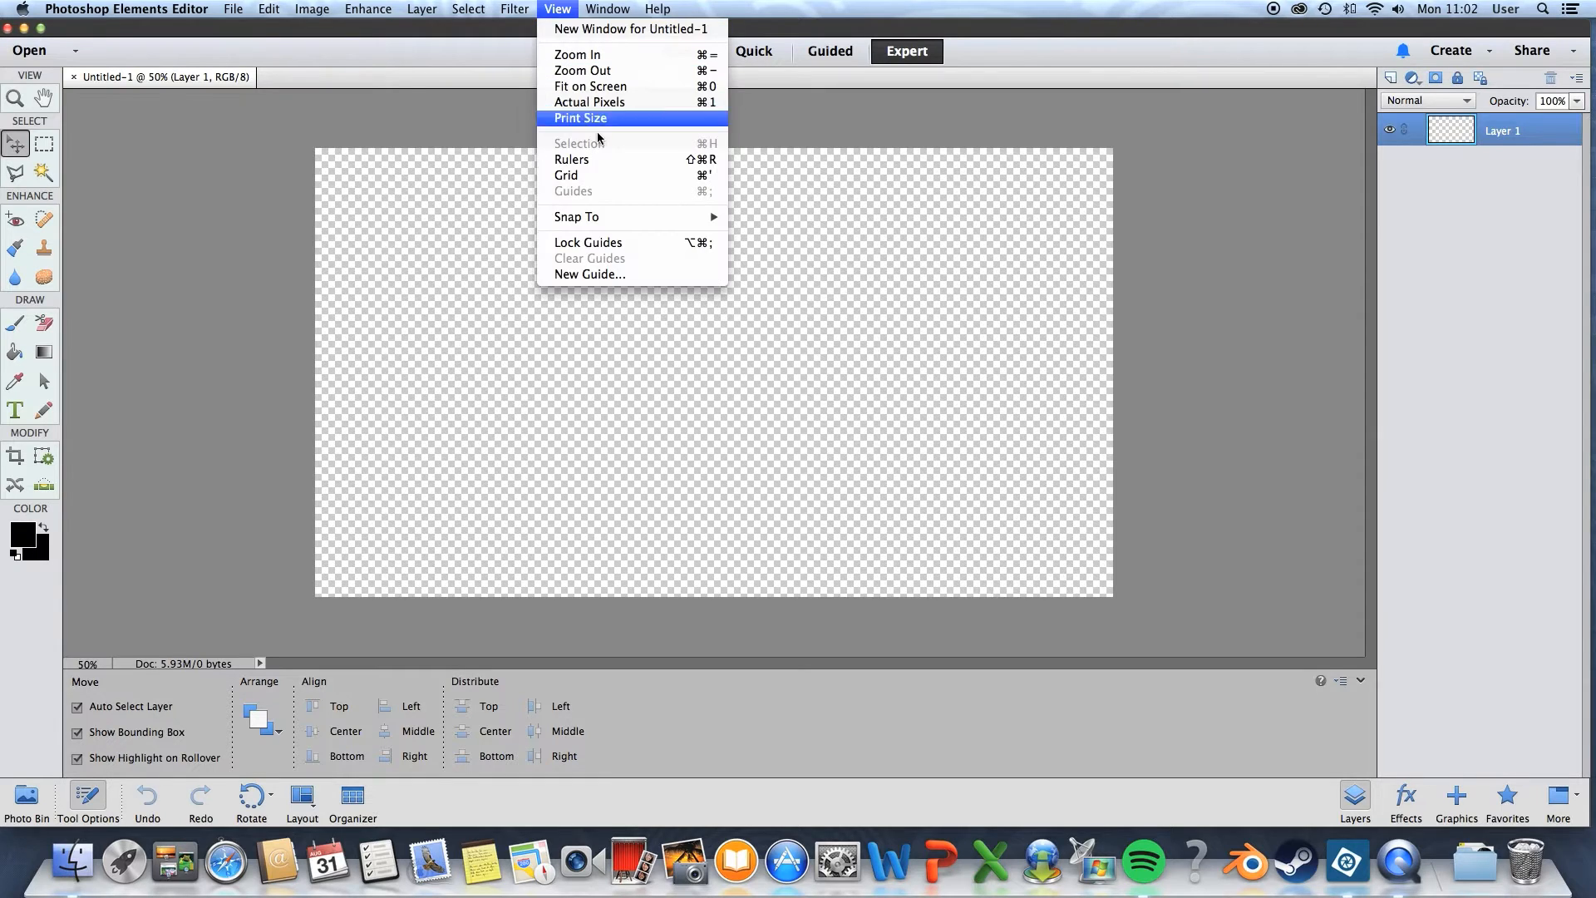
left_click(616, 160)
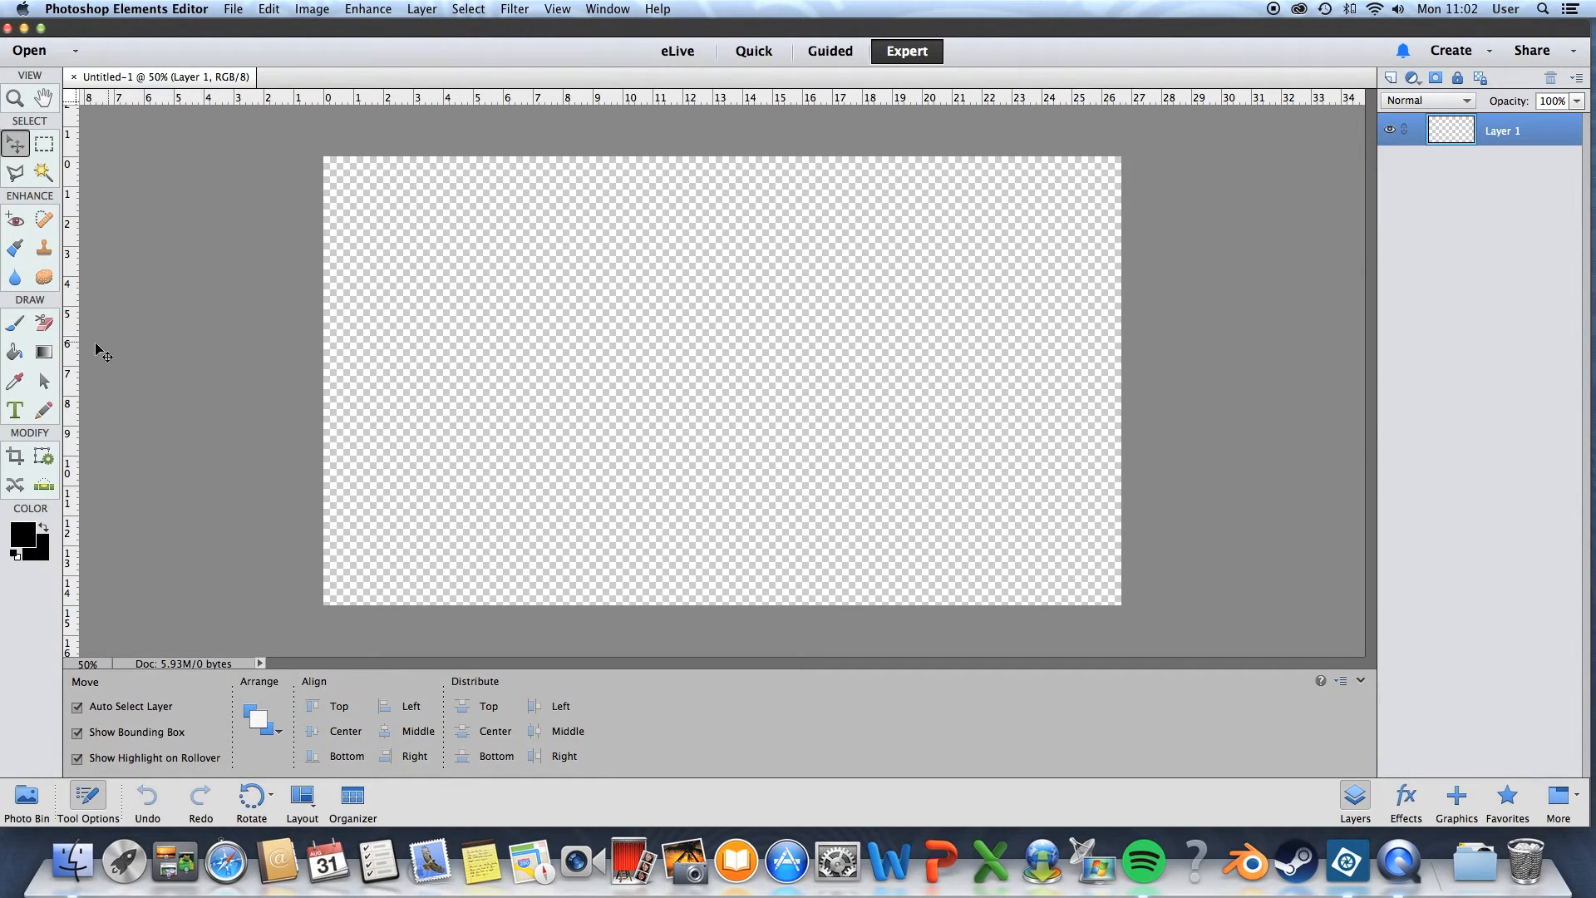
left_click_drag(73, 345, 719, 334)
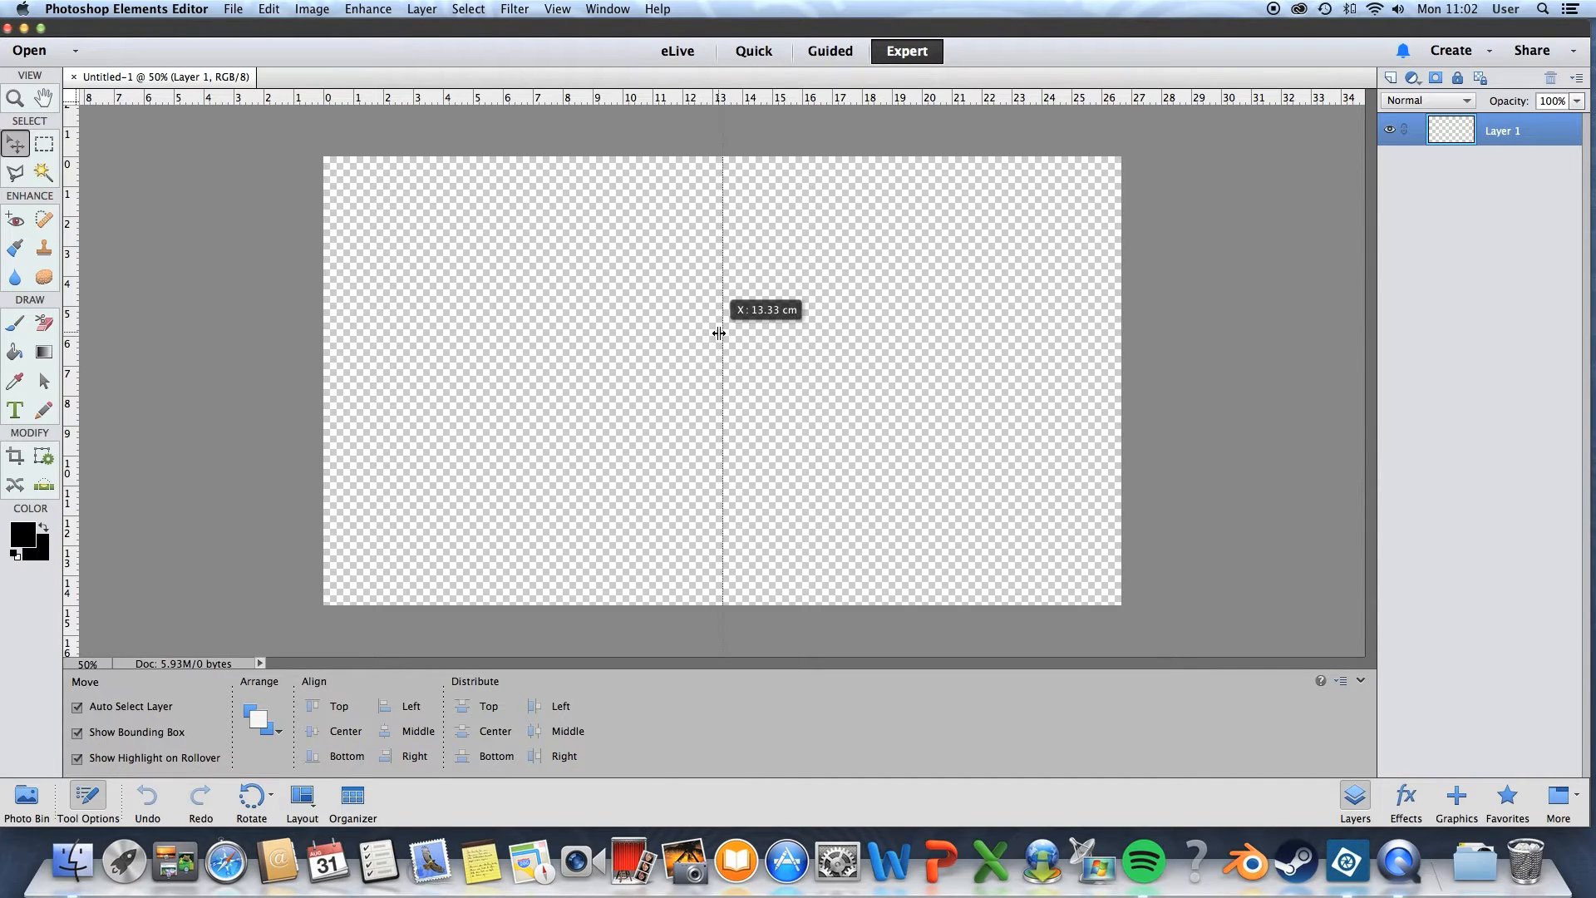
left_click_drag(719, 333, 719, 333)
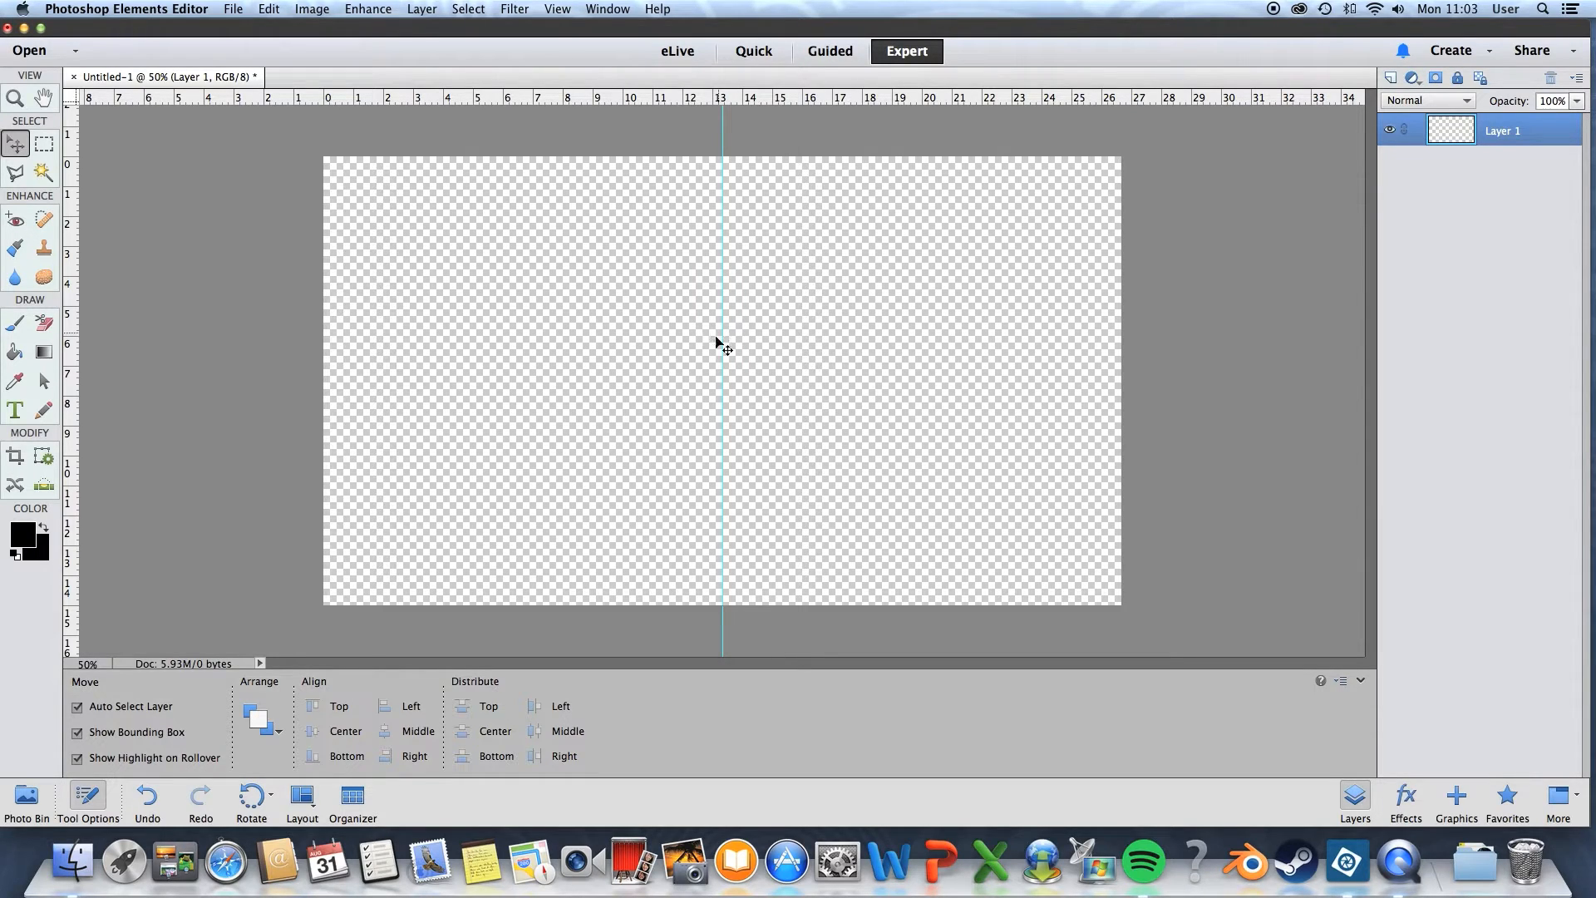
Step: Outline a thin strip along the canvas's top-left half, angled down to a point at the guide, with the Polygonal Lasso and fill it black
left_click(17, 175)
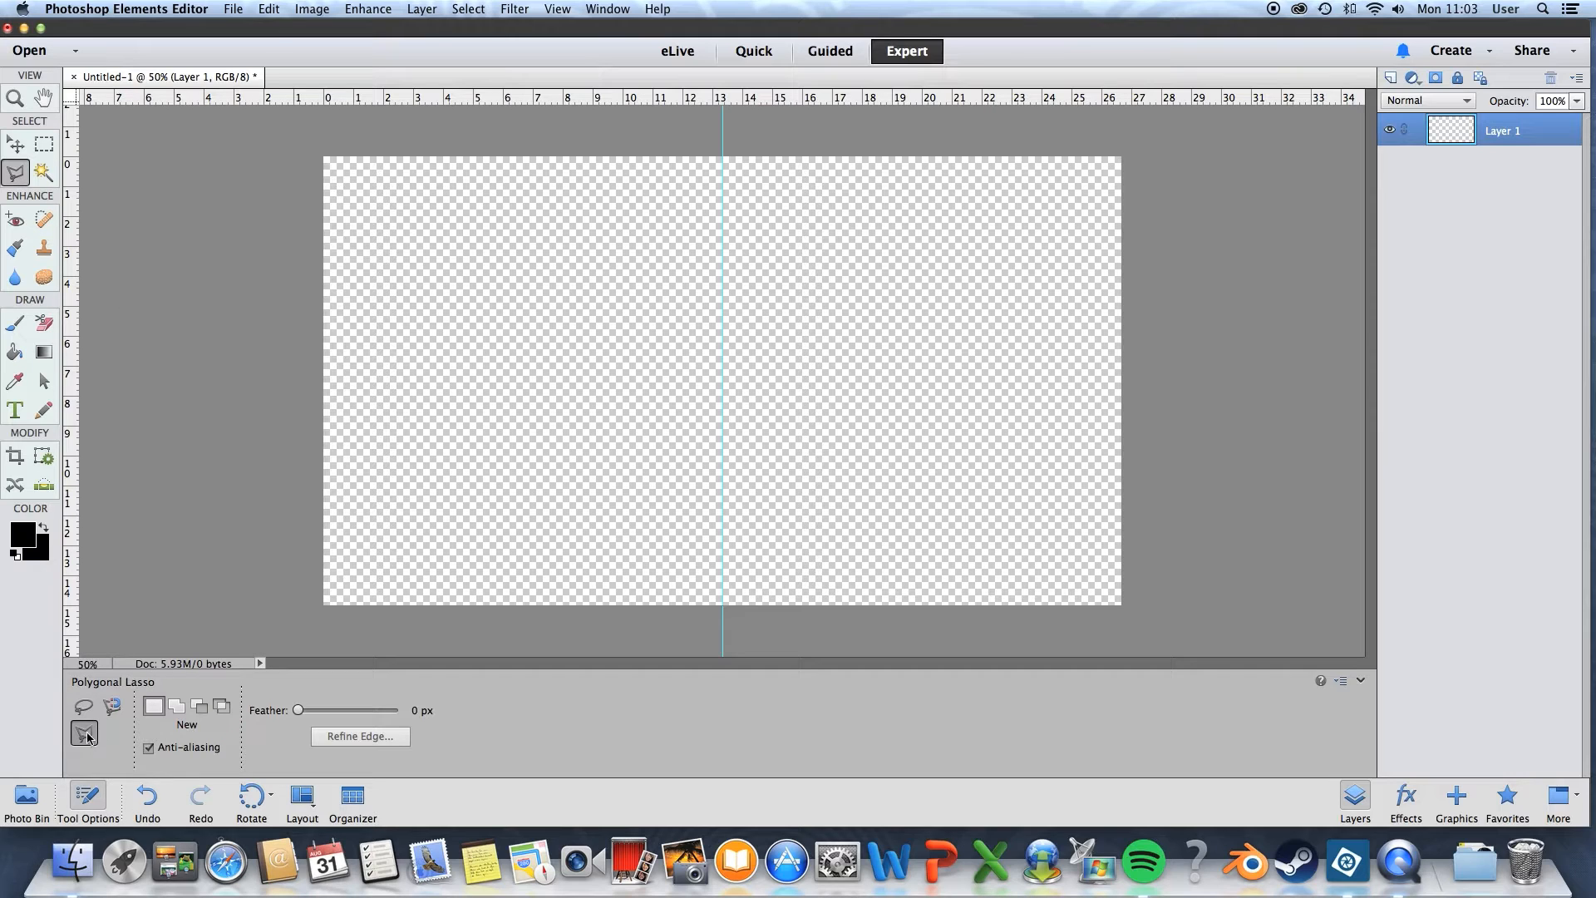
left_click(315, 190)
left_click(681, 190)
left_click(720, 211)
left_click(723, 157)
left_click(321, 191)
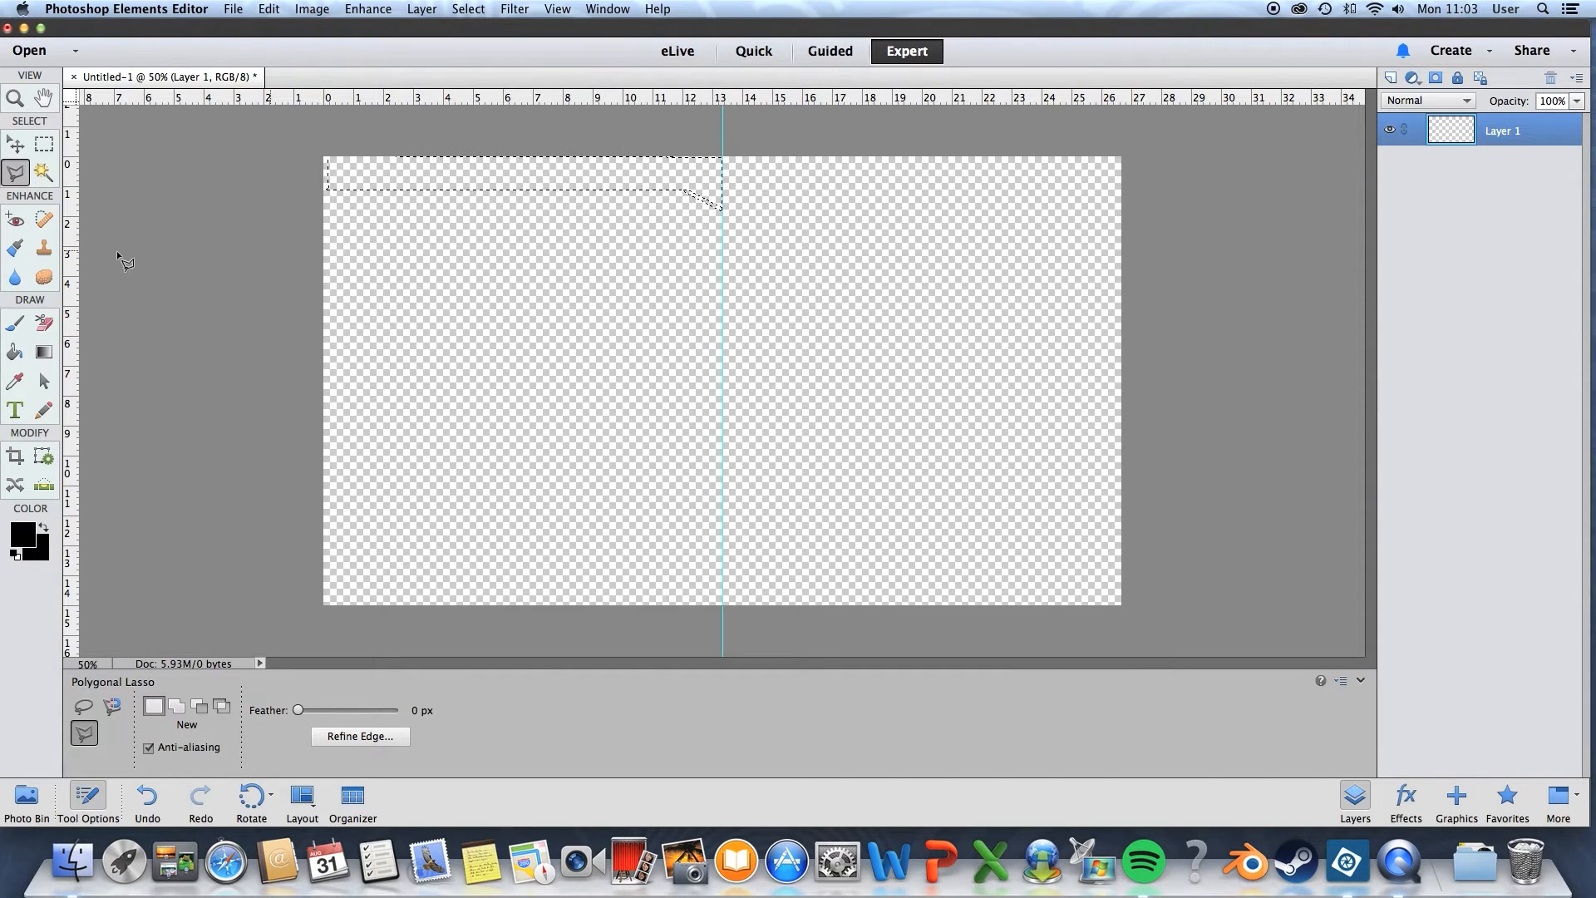
left_click(14, 354)
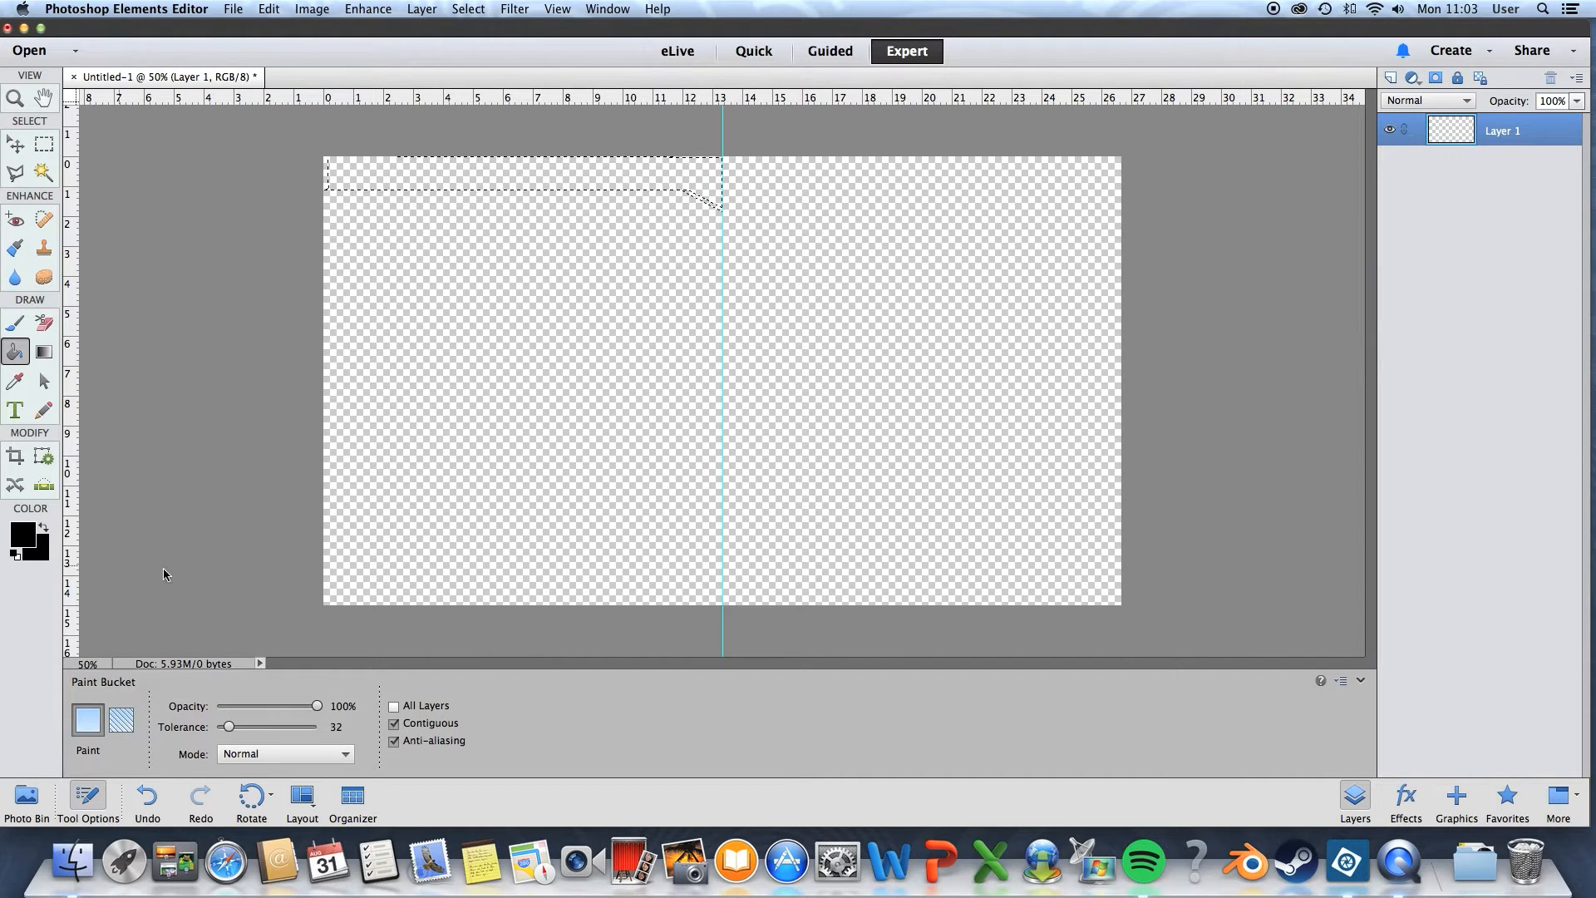
left_click(479, 176)
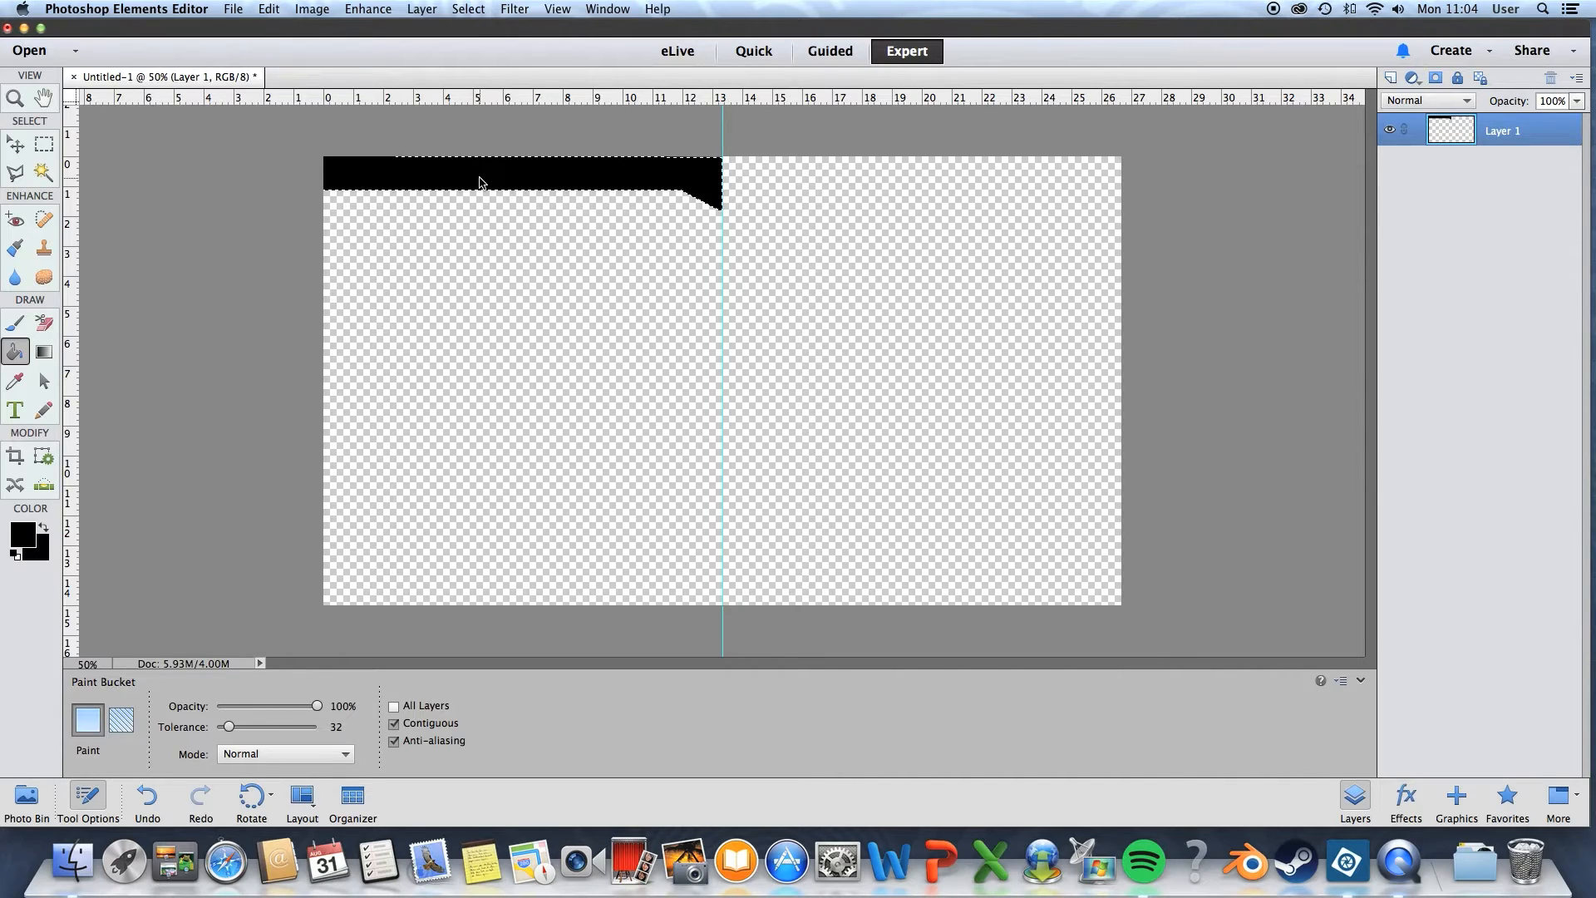
Step: Duplicate the black strip onto a new layer and move the copy to the middle of the canvas
key("super+d")
key("alt+shift+super+n")
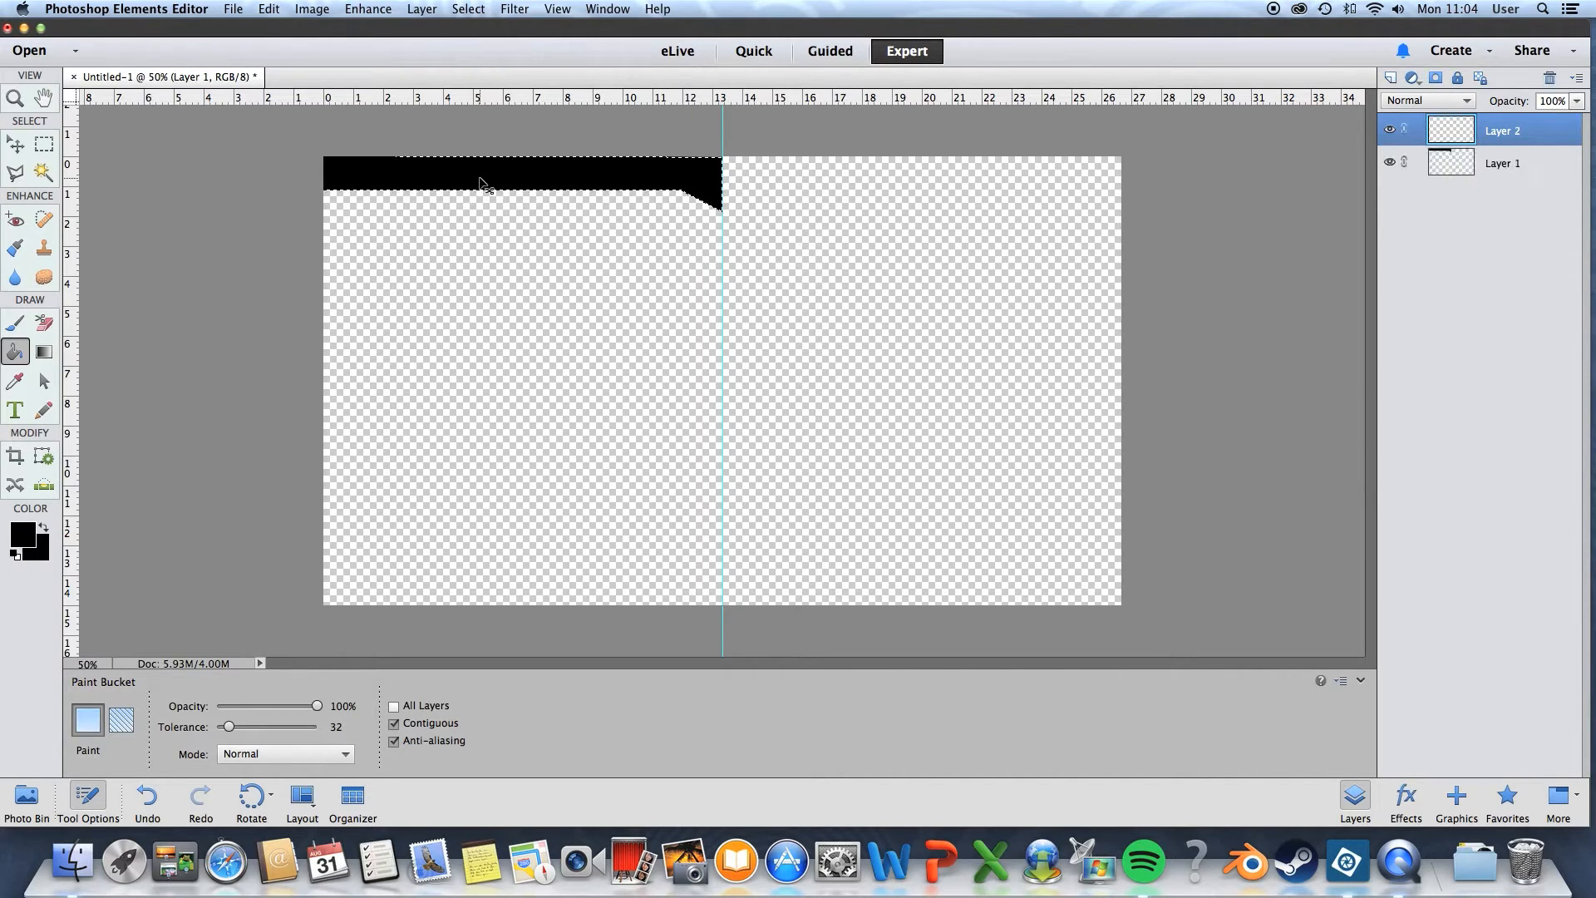
left_click(14, 148)
left_click_drag(626, 179, 824, 344)
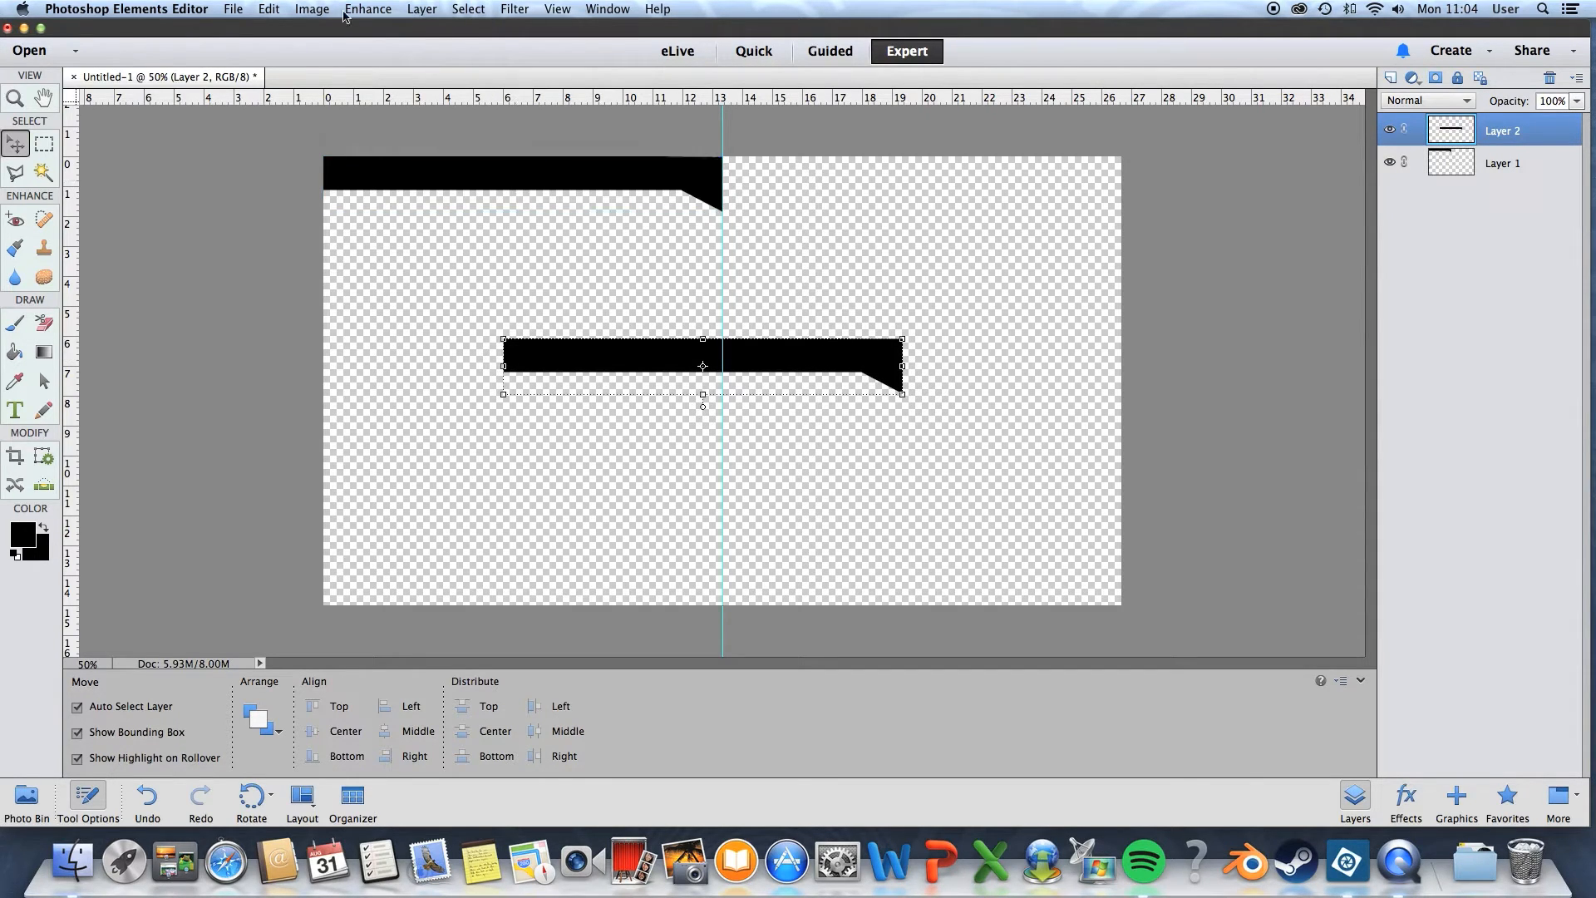
Step: Mirror the copied strip horizontally into the canvas's top-right half against the guide, and merge it down into Layer 1
left_click(311, 9)
mouse_move(331, 30)
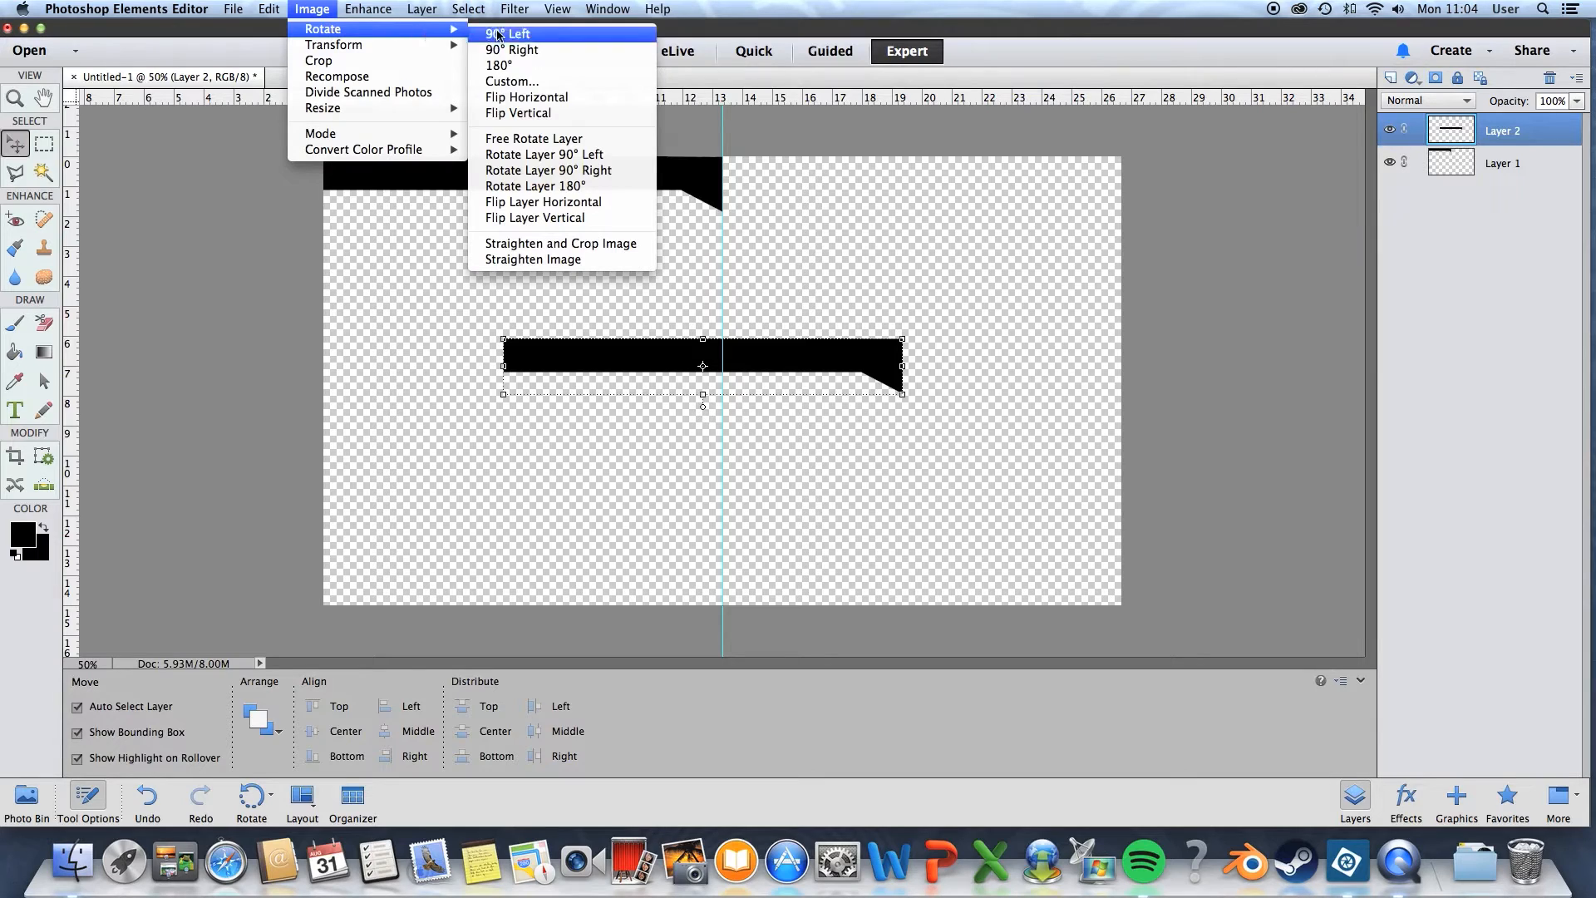
left_click(536, 201)
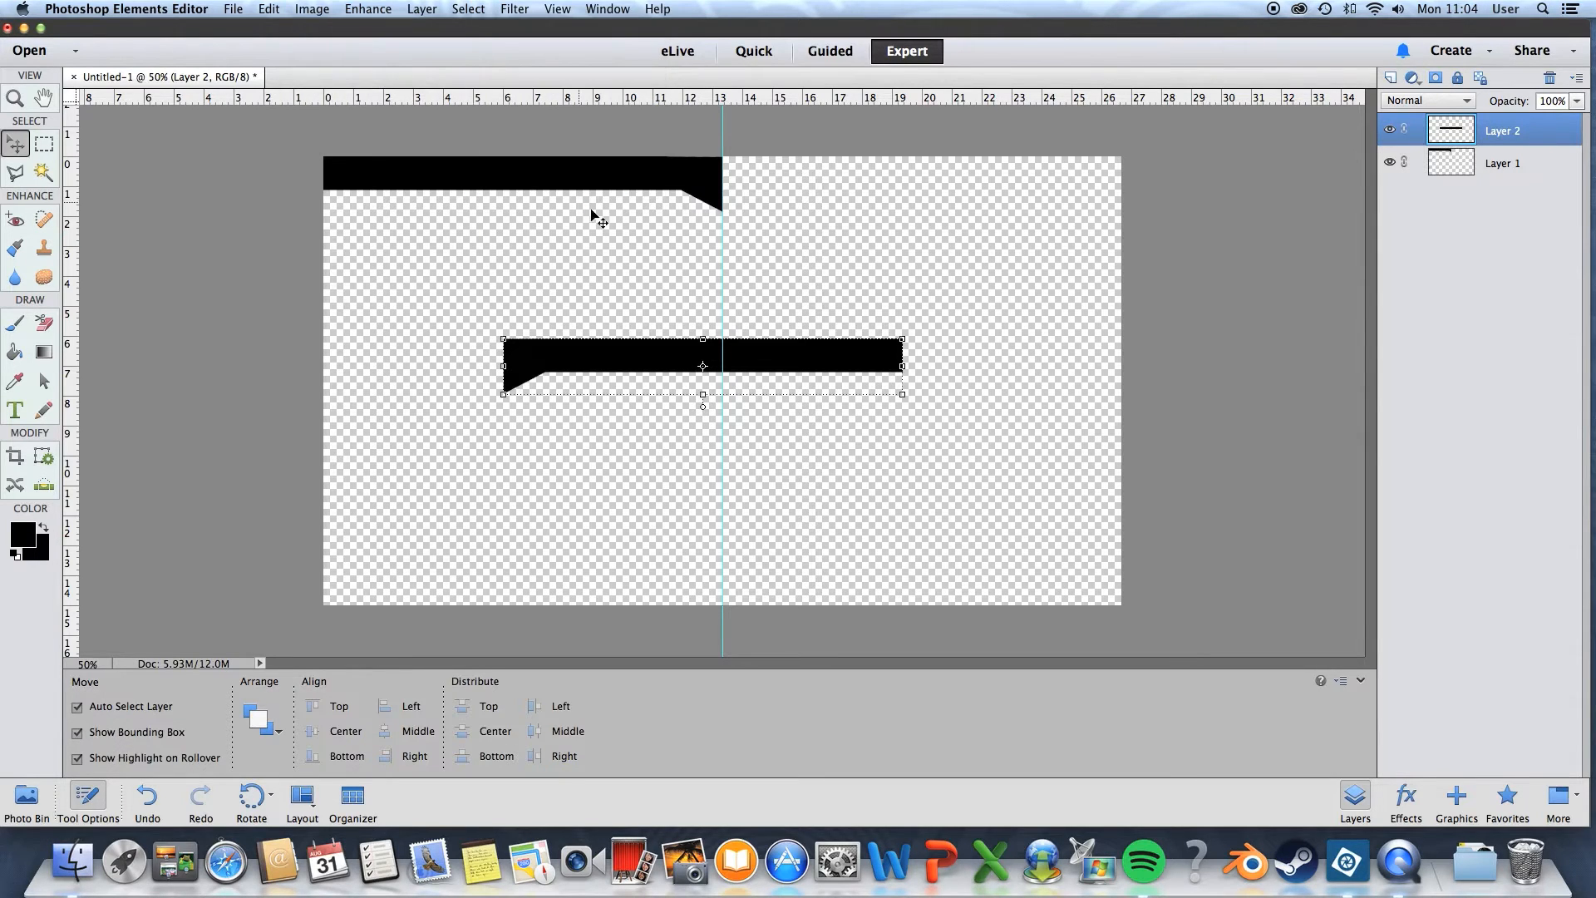
left_click_drag(815, 359, 1014, 186)
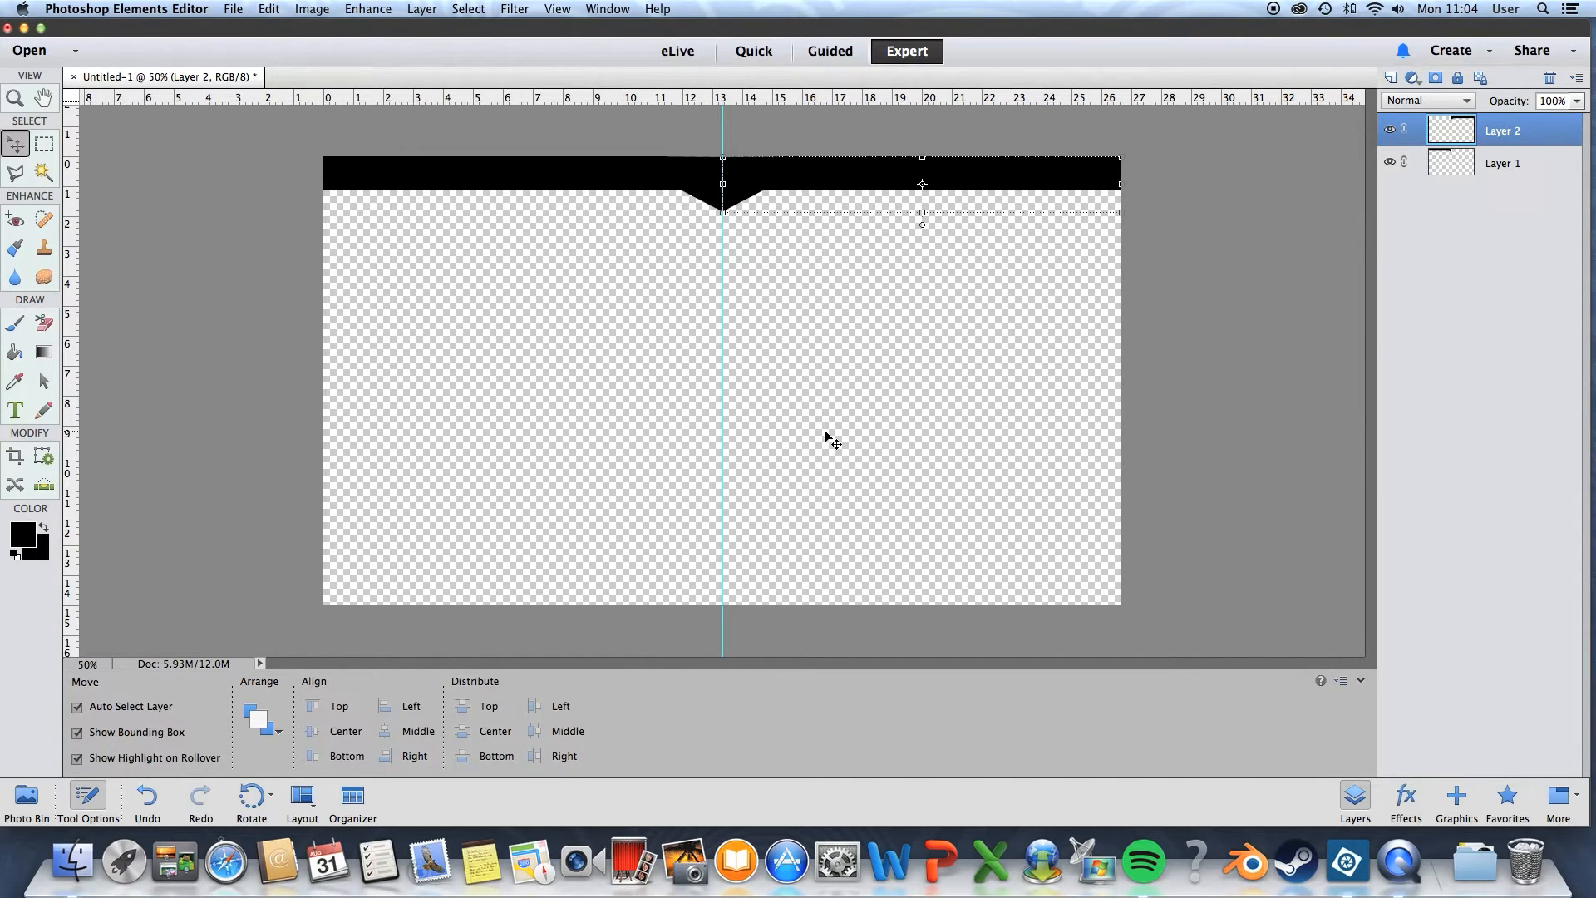
right_click(1527, 138)
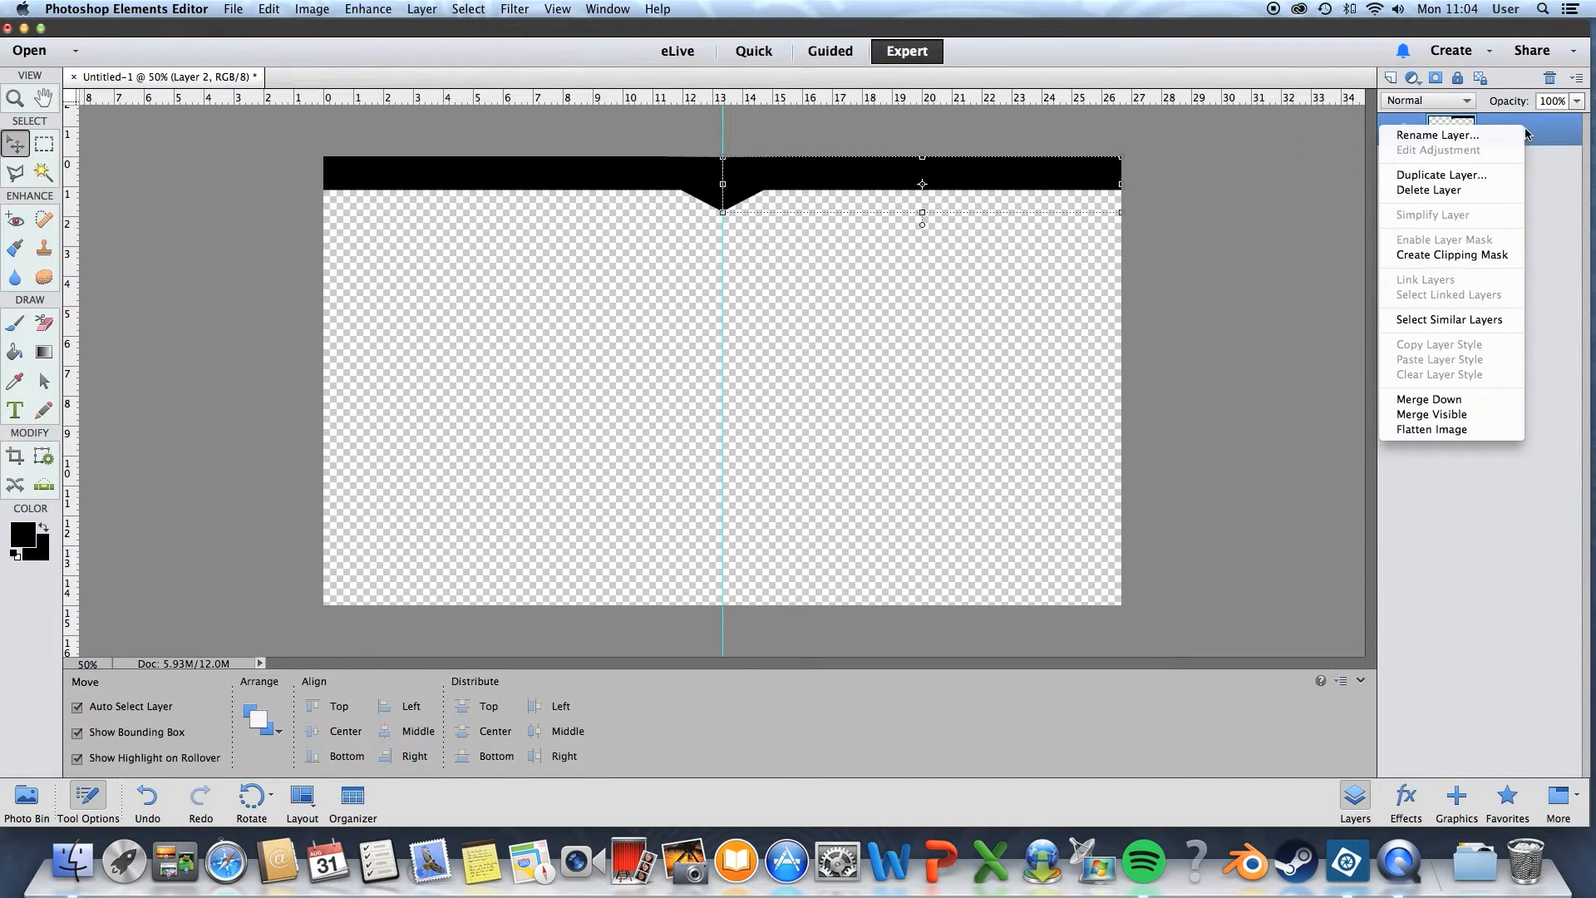
left_click(1461, 399)
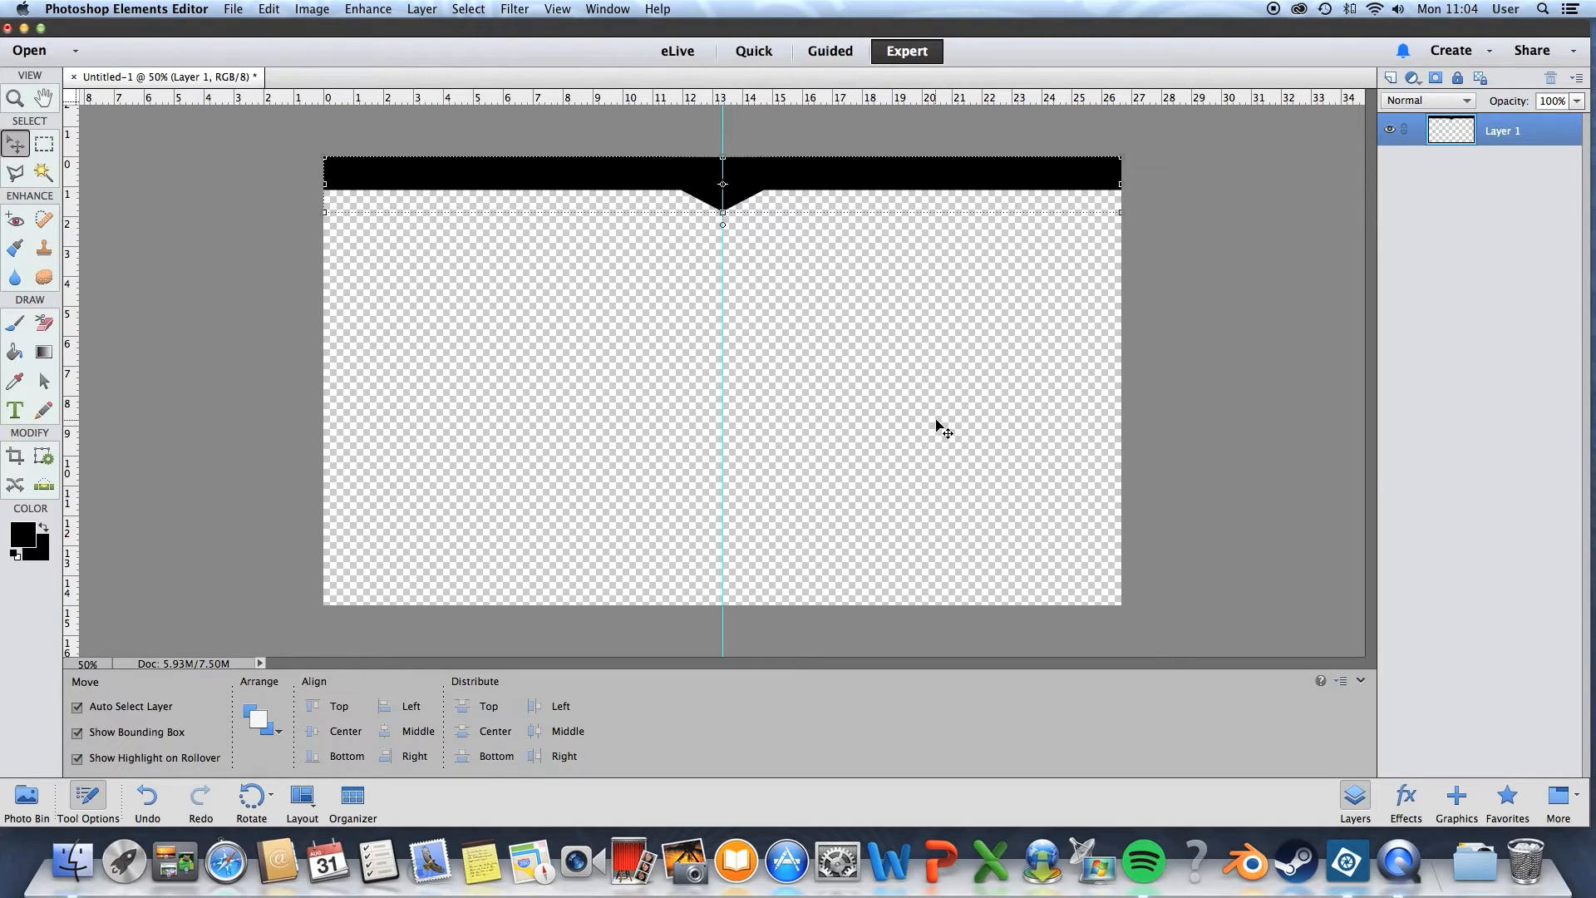
Step: Place the watercolor painting texture from the Editing Files folder on the Desktop into the document
left_click(233, 10)
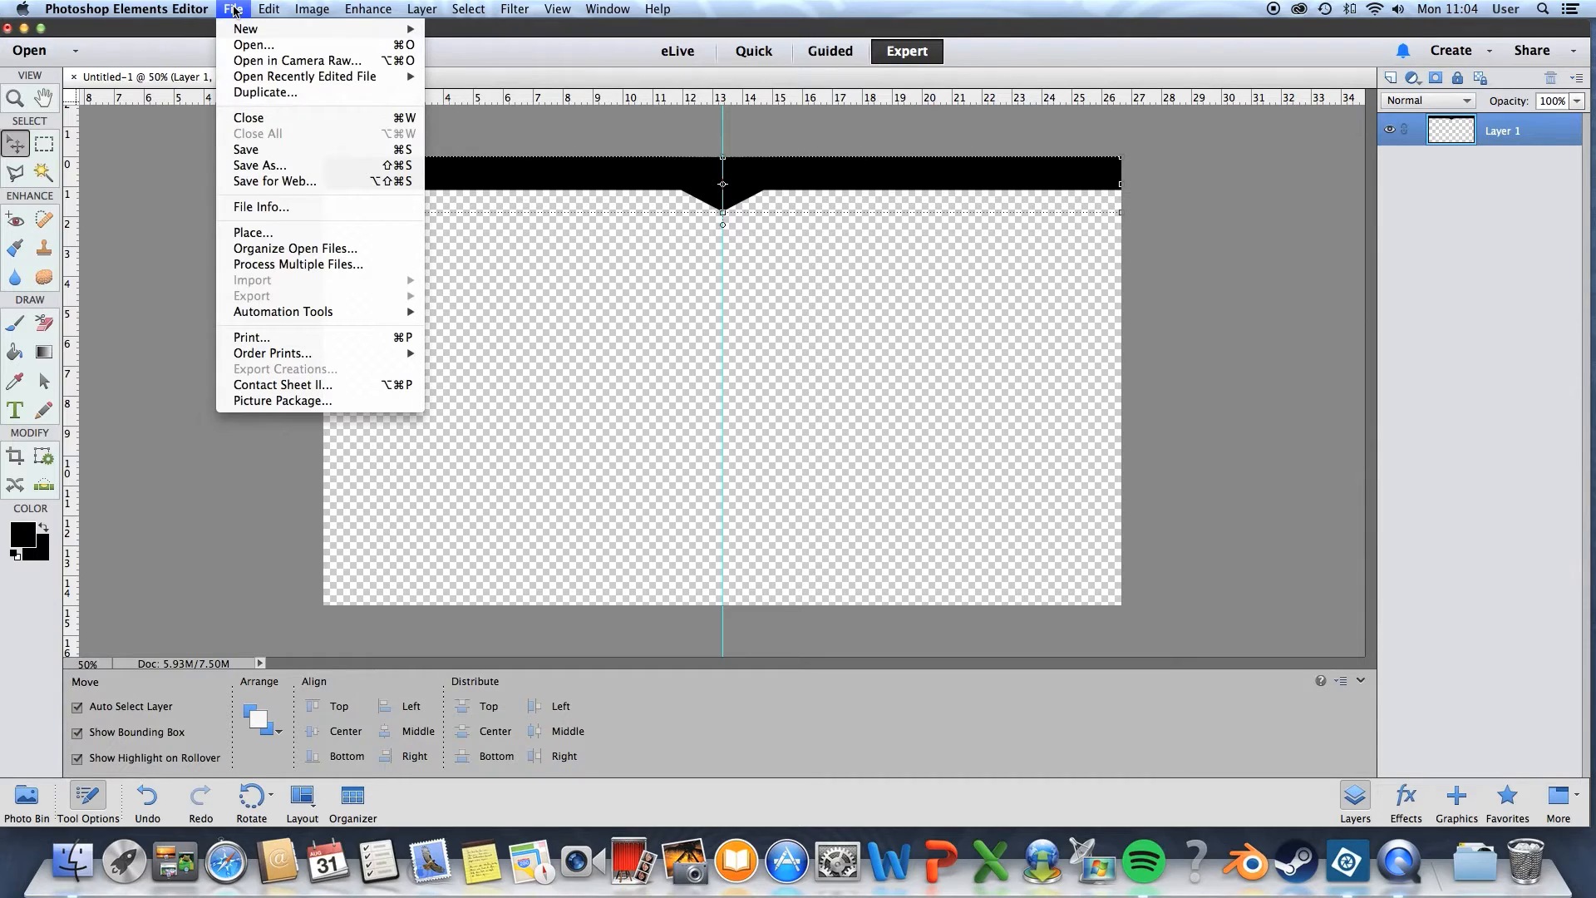
left_click(252, 232)
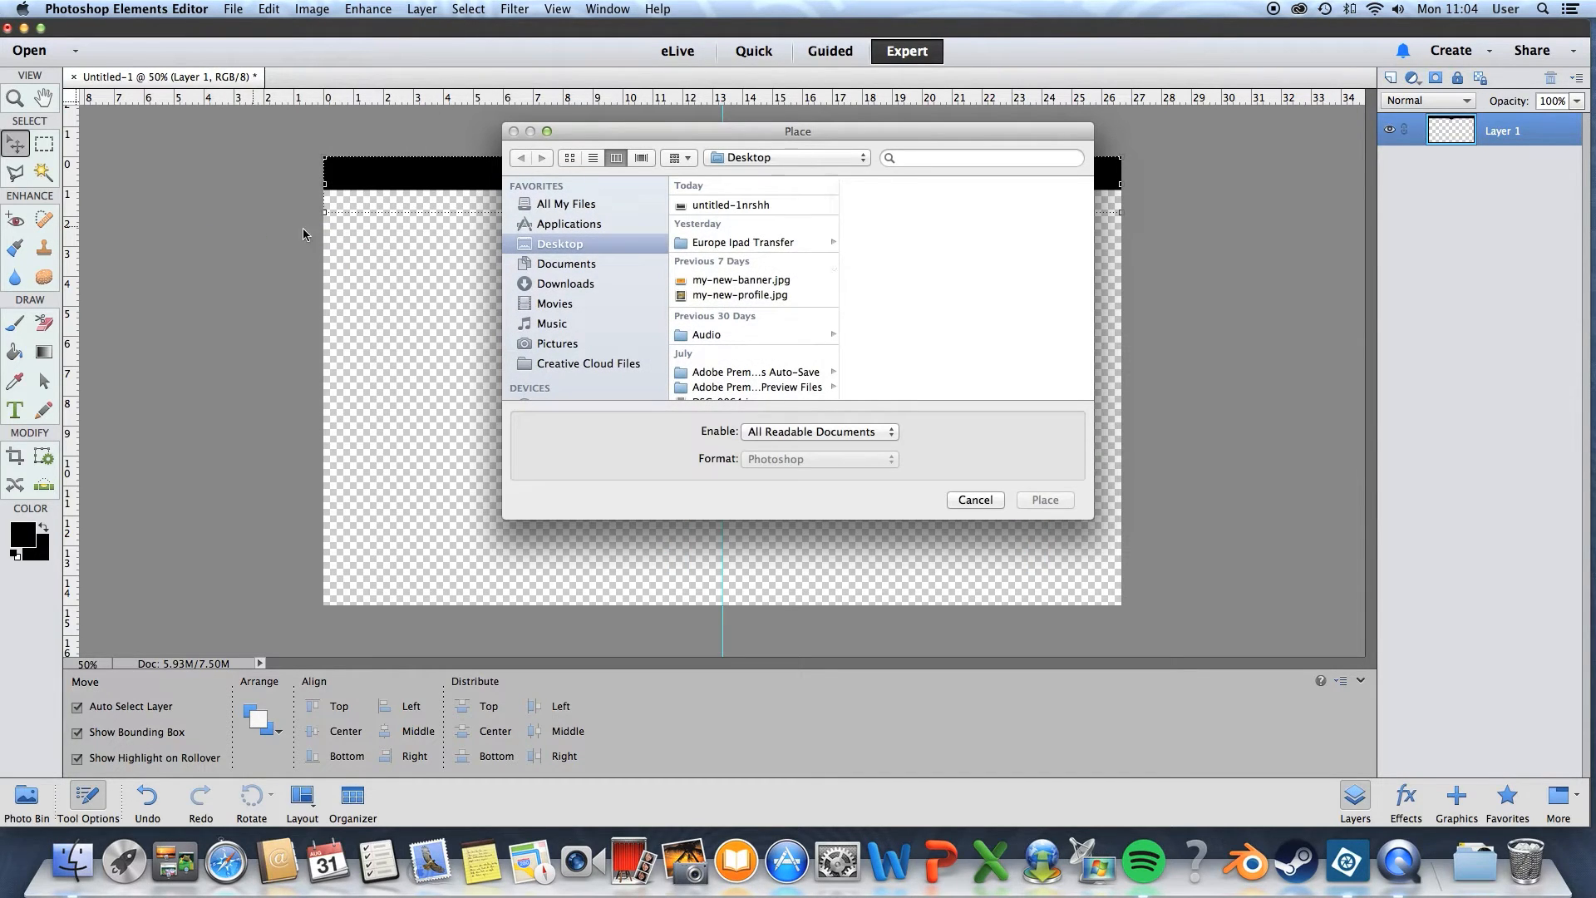
scroll(770, 311, "down", 3)
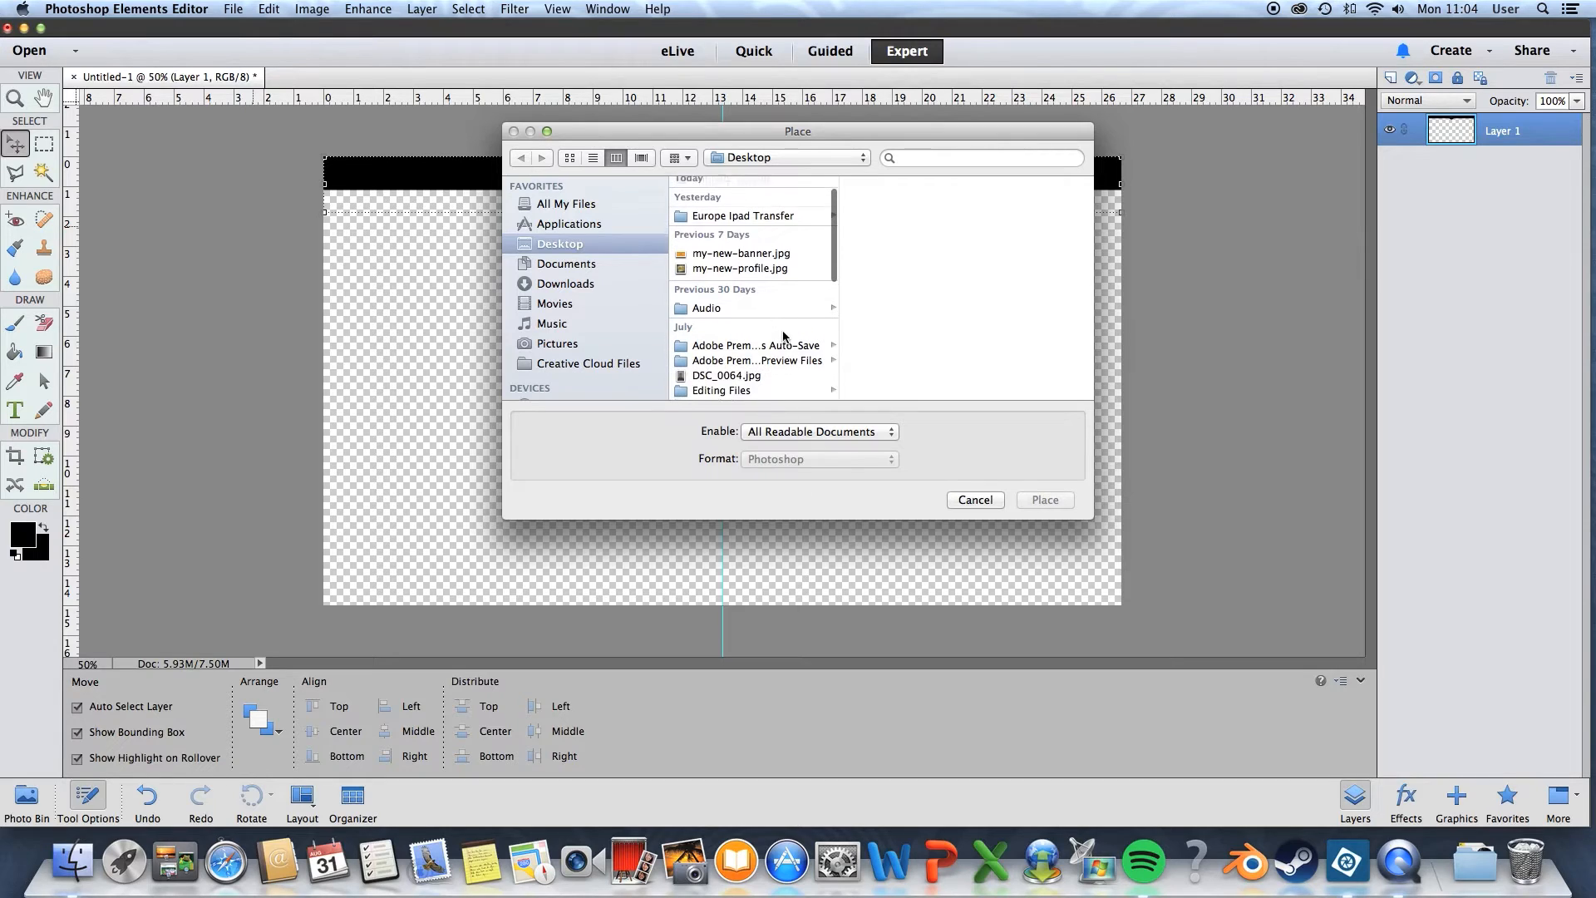
scroll(778, 313, "down", 4)
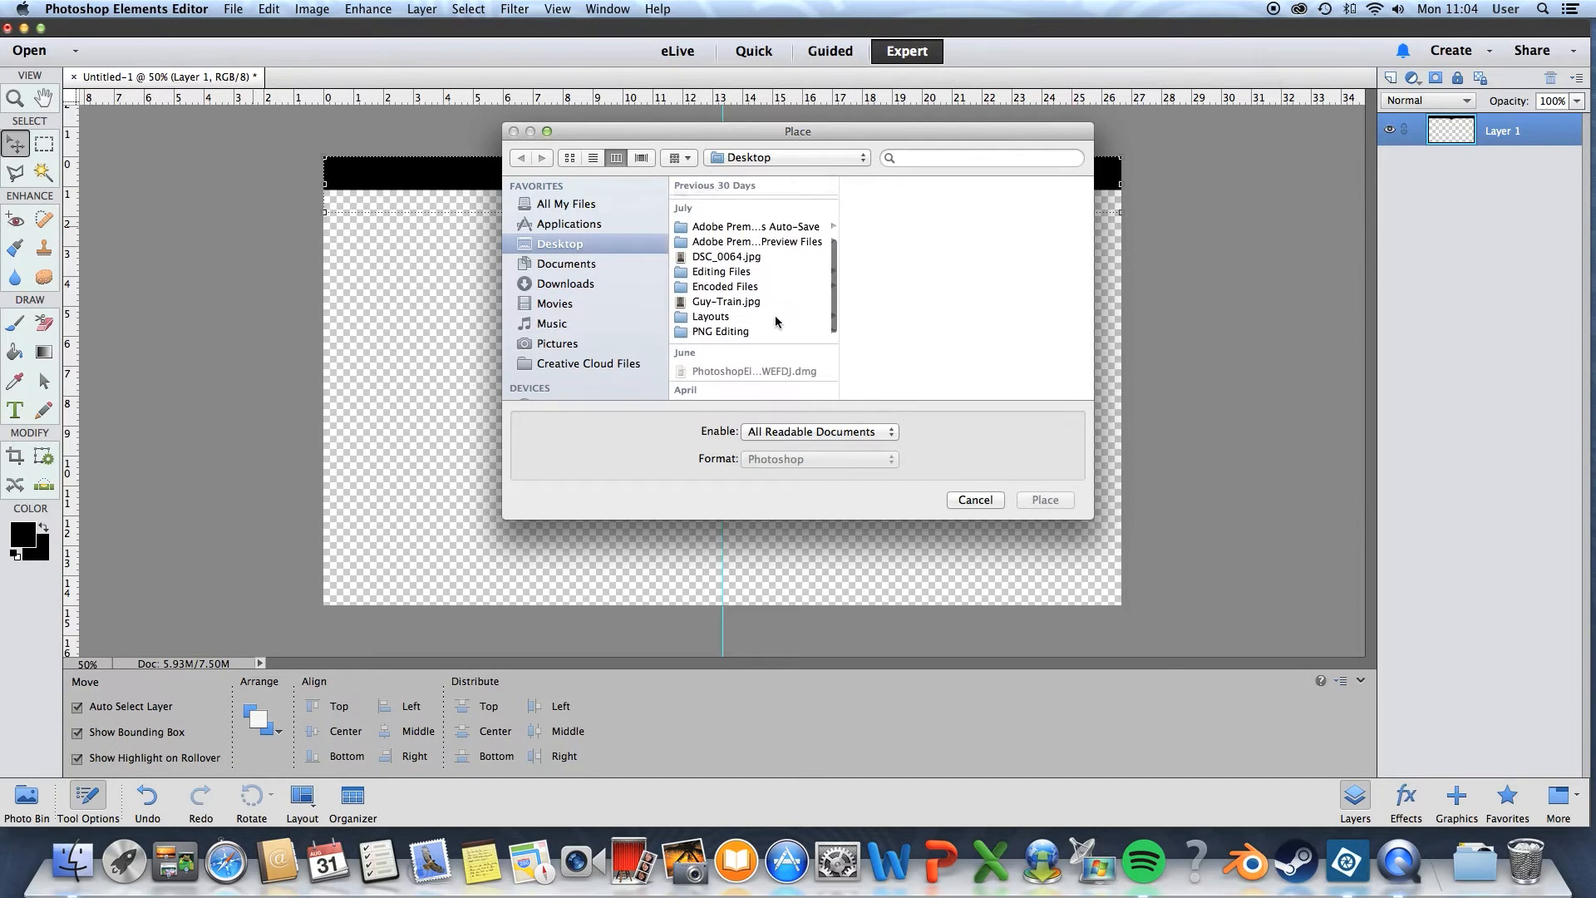
left_click(743, 272)
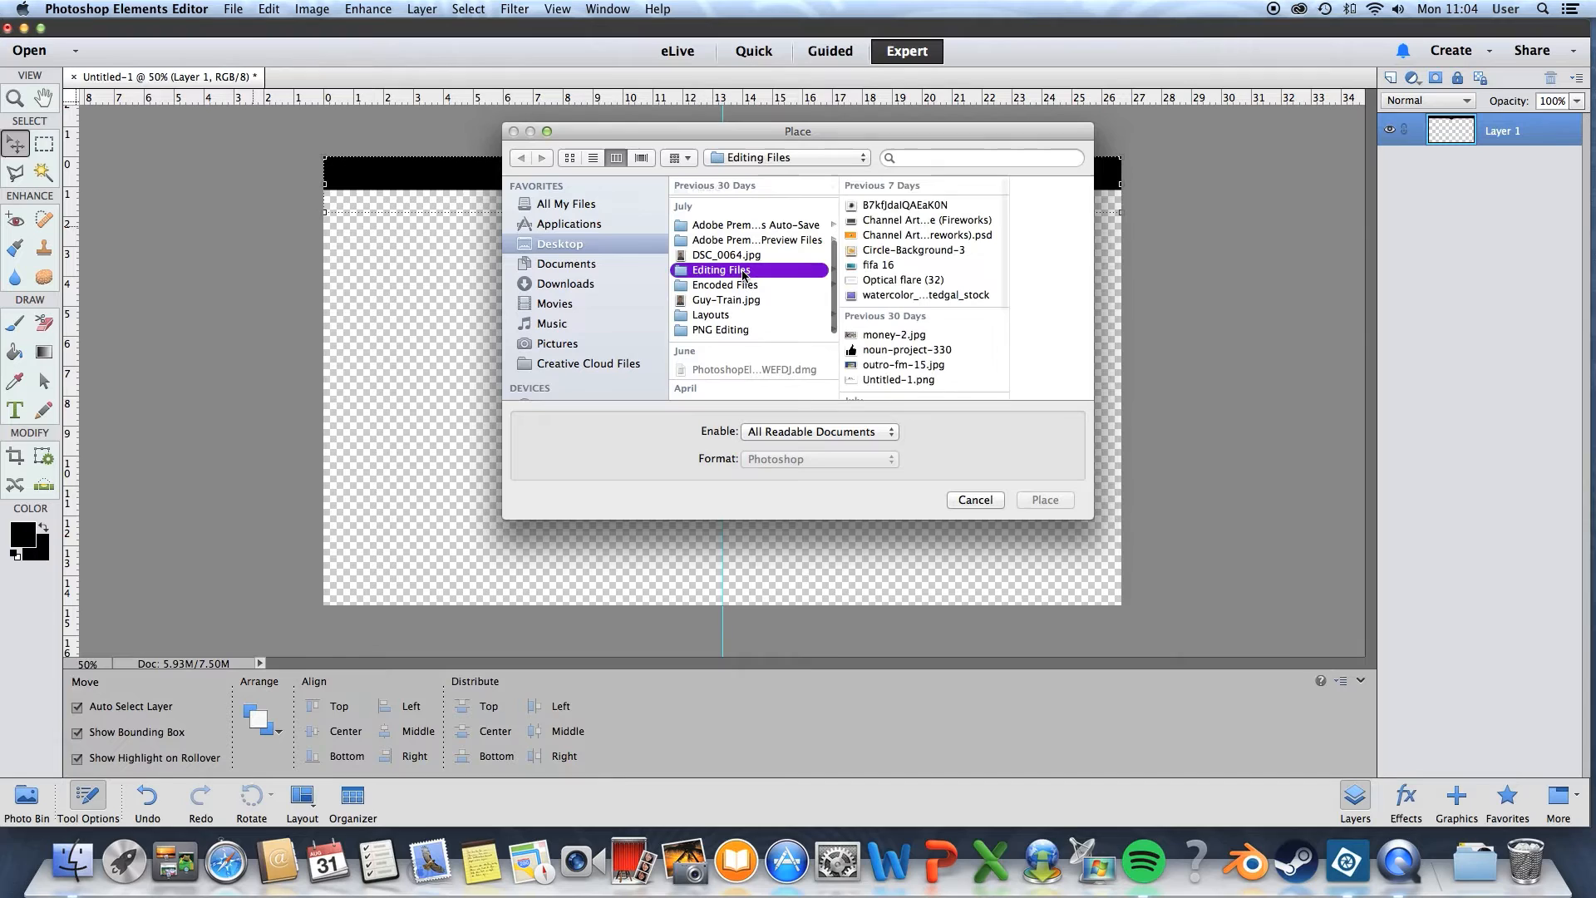
double_click(906, 294)
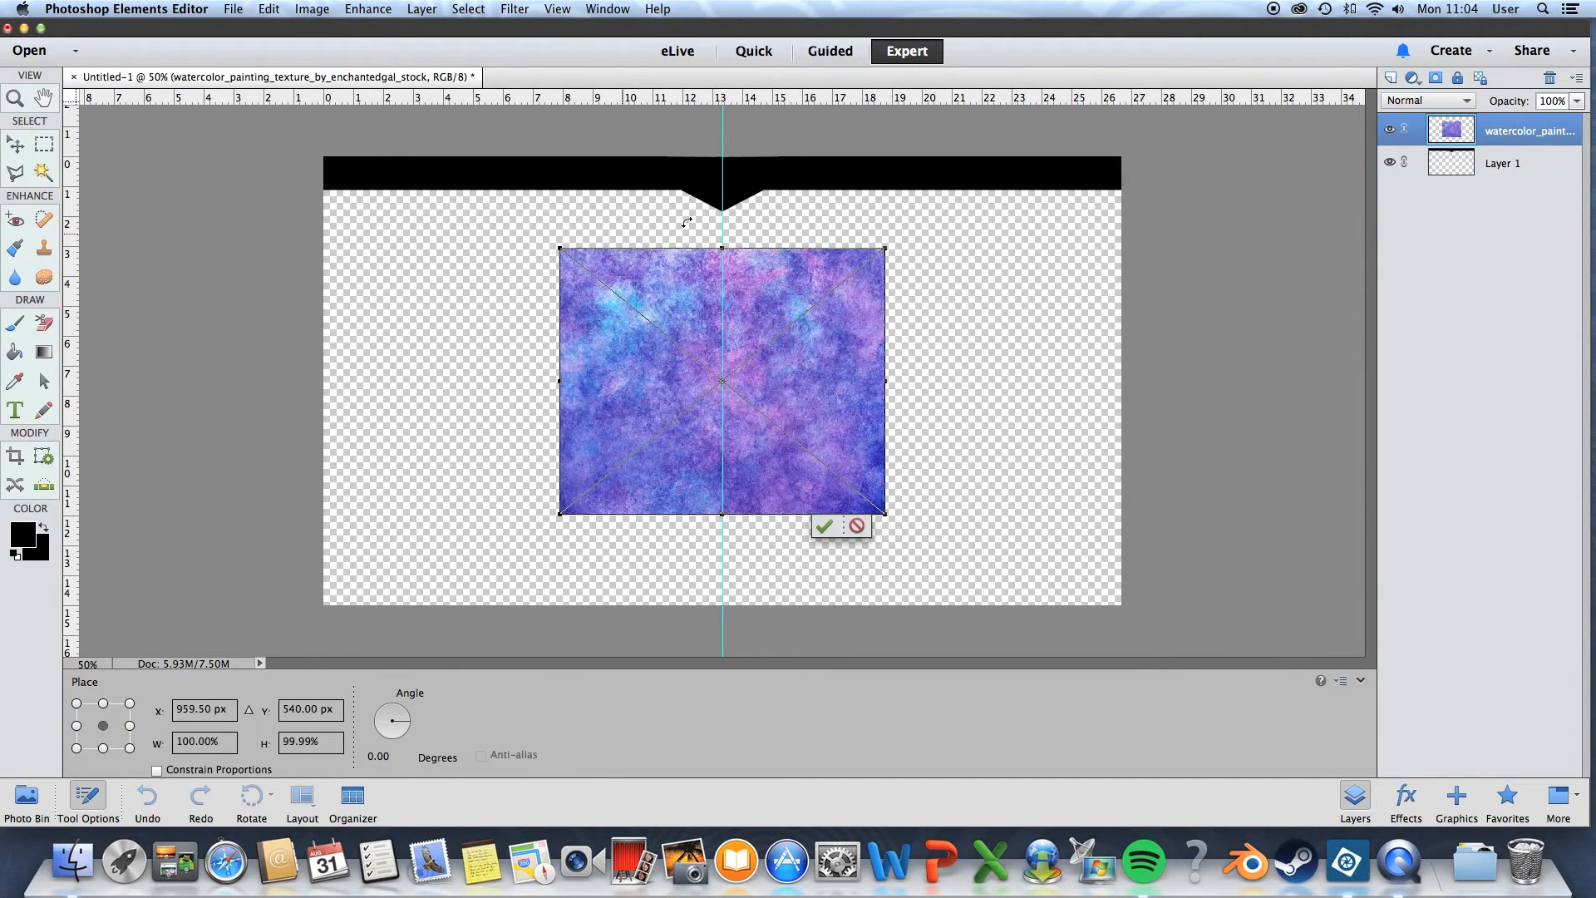
Step: Enlarge the watercolor texture to cover the whole canvas and clip it to the black banner layer
left_click_drag(567, 249, 269, 8)
left_click_drag(886, 517, 1278, 654)
left_click(1224, 645)
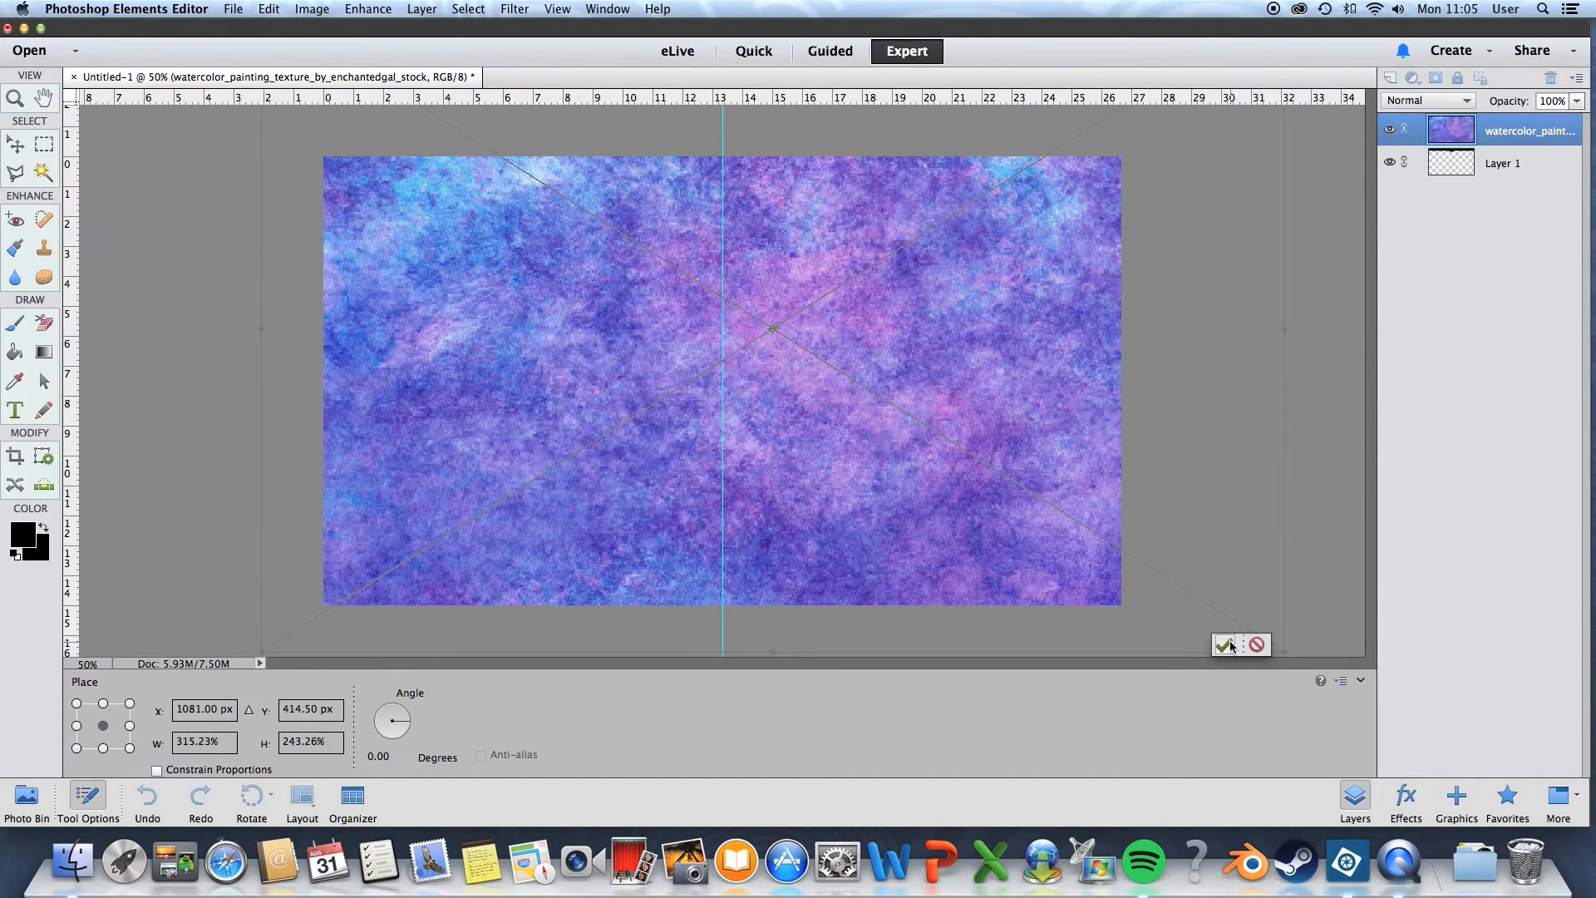
right_click(1510, 134)
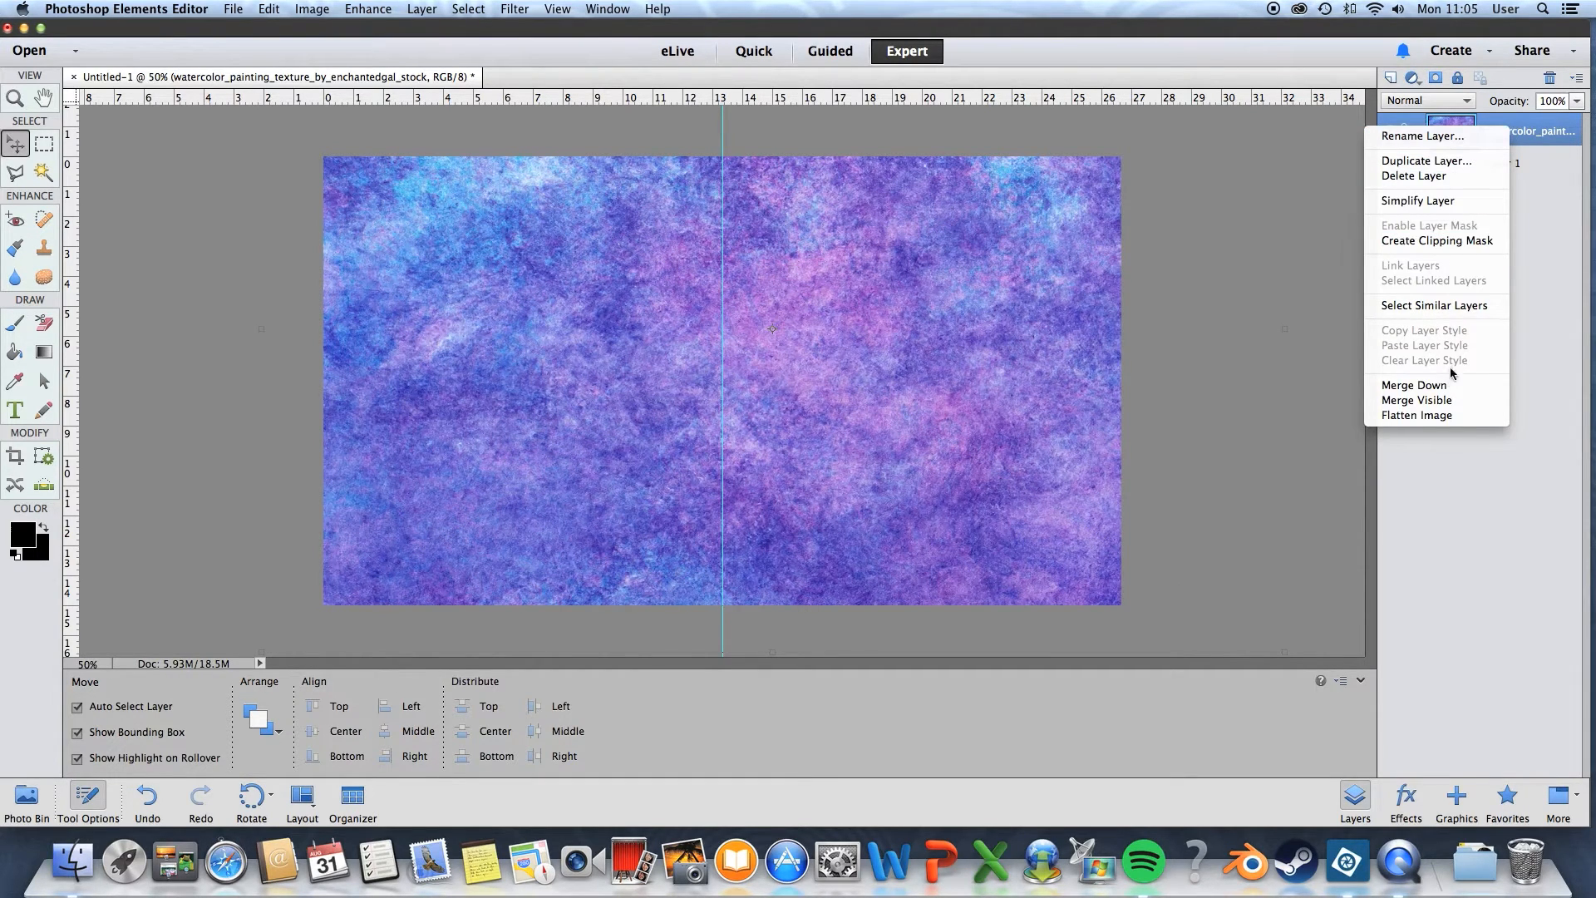
left_click(1449, 240)
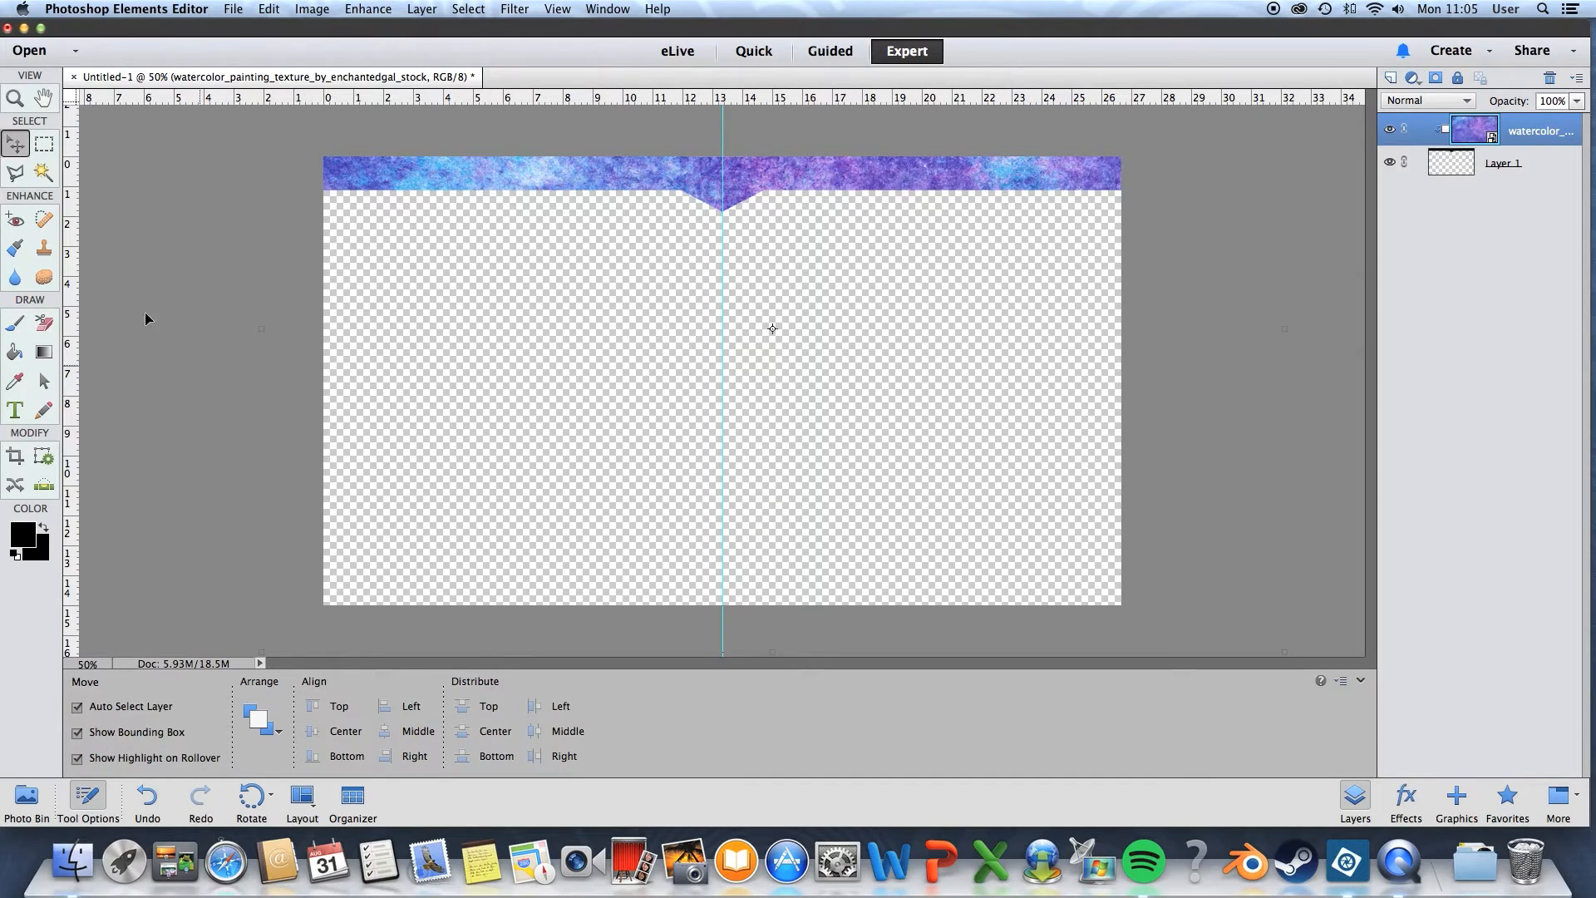
Step: Add the horizontal text "REALCOMMENTARYMAN" at 10 pt on the left end of the banner
left_click(17, 419)
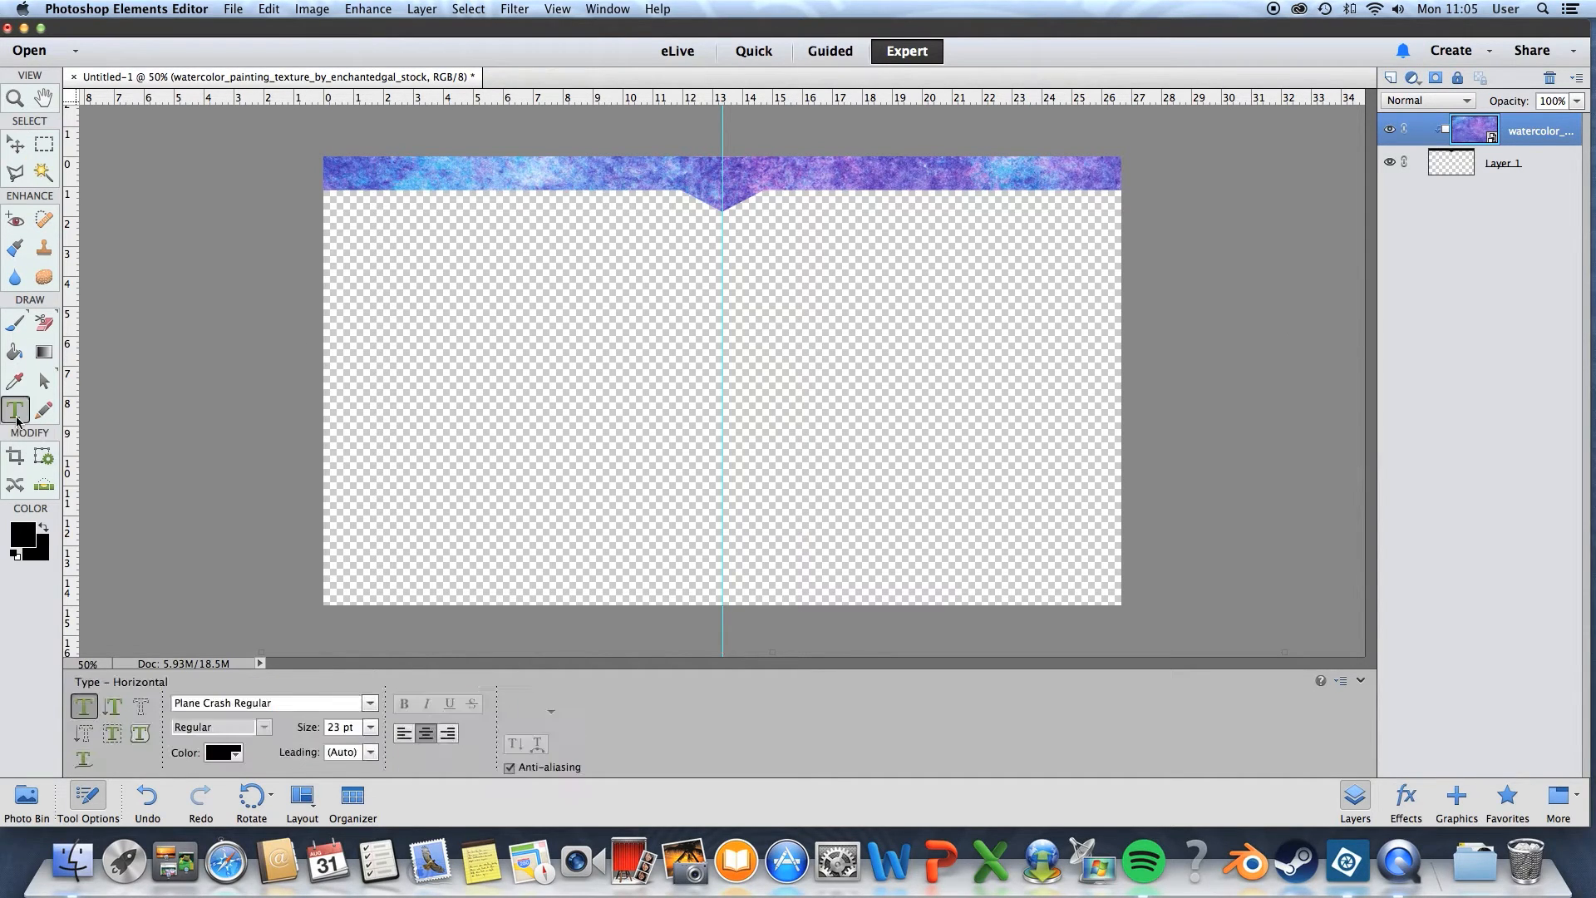
left_click(339, 728)
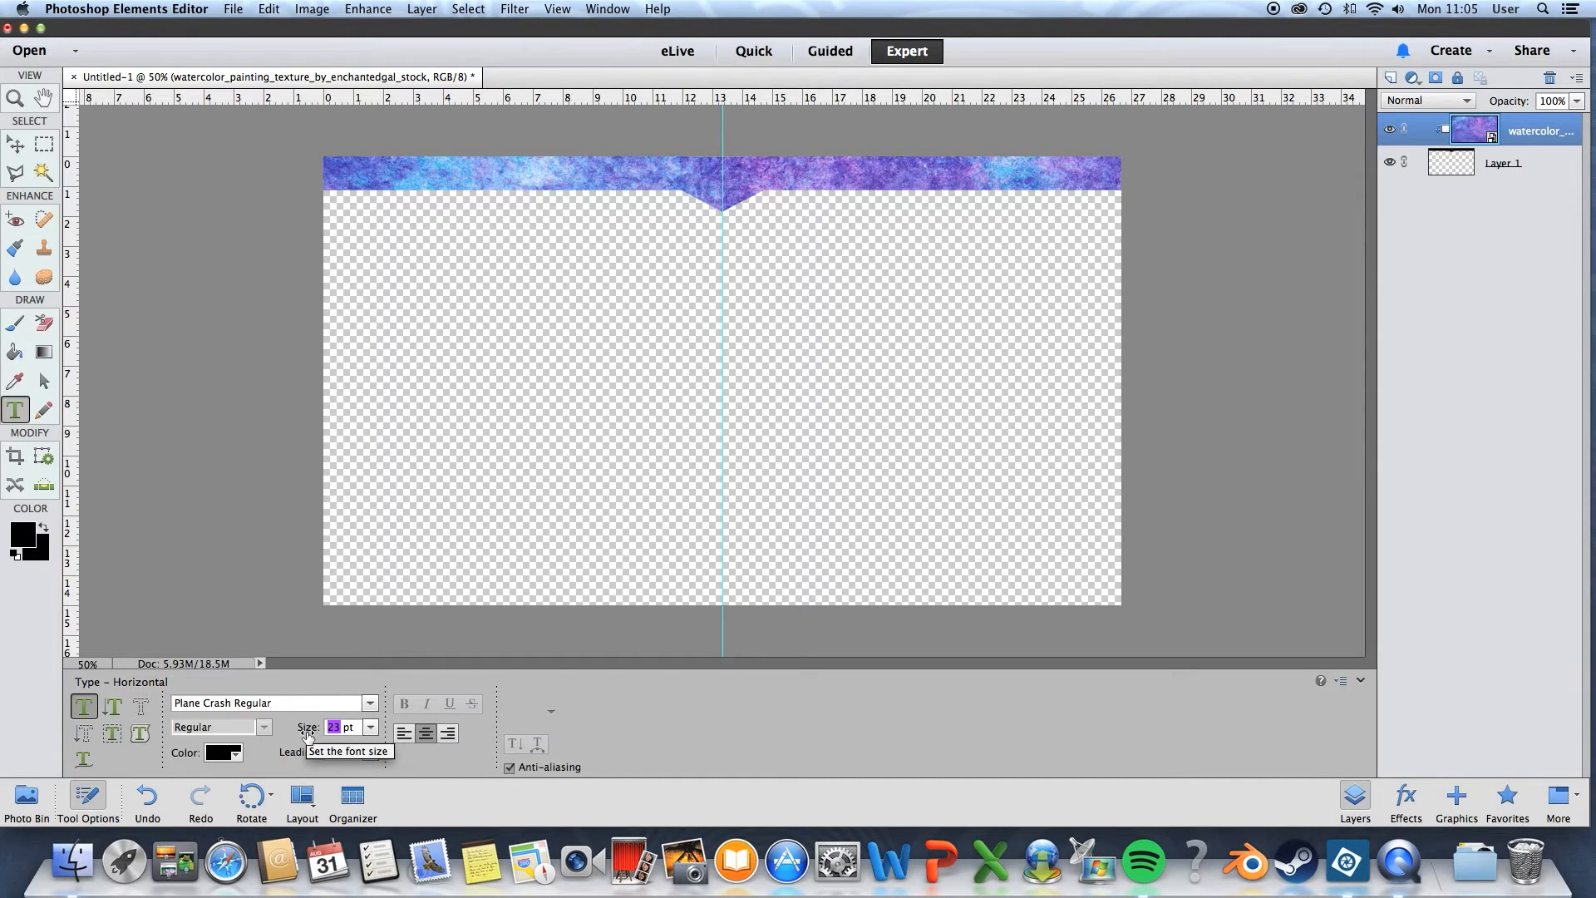
type("10")
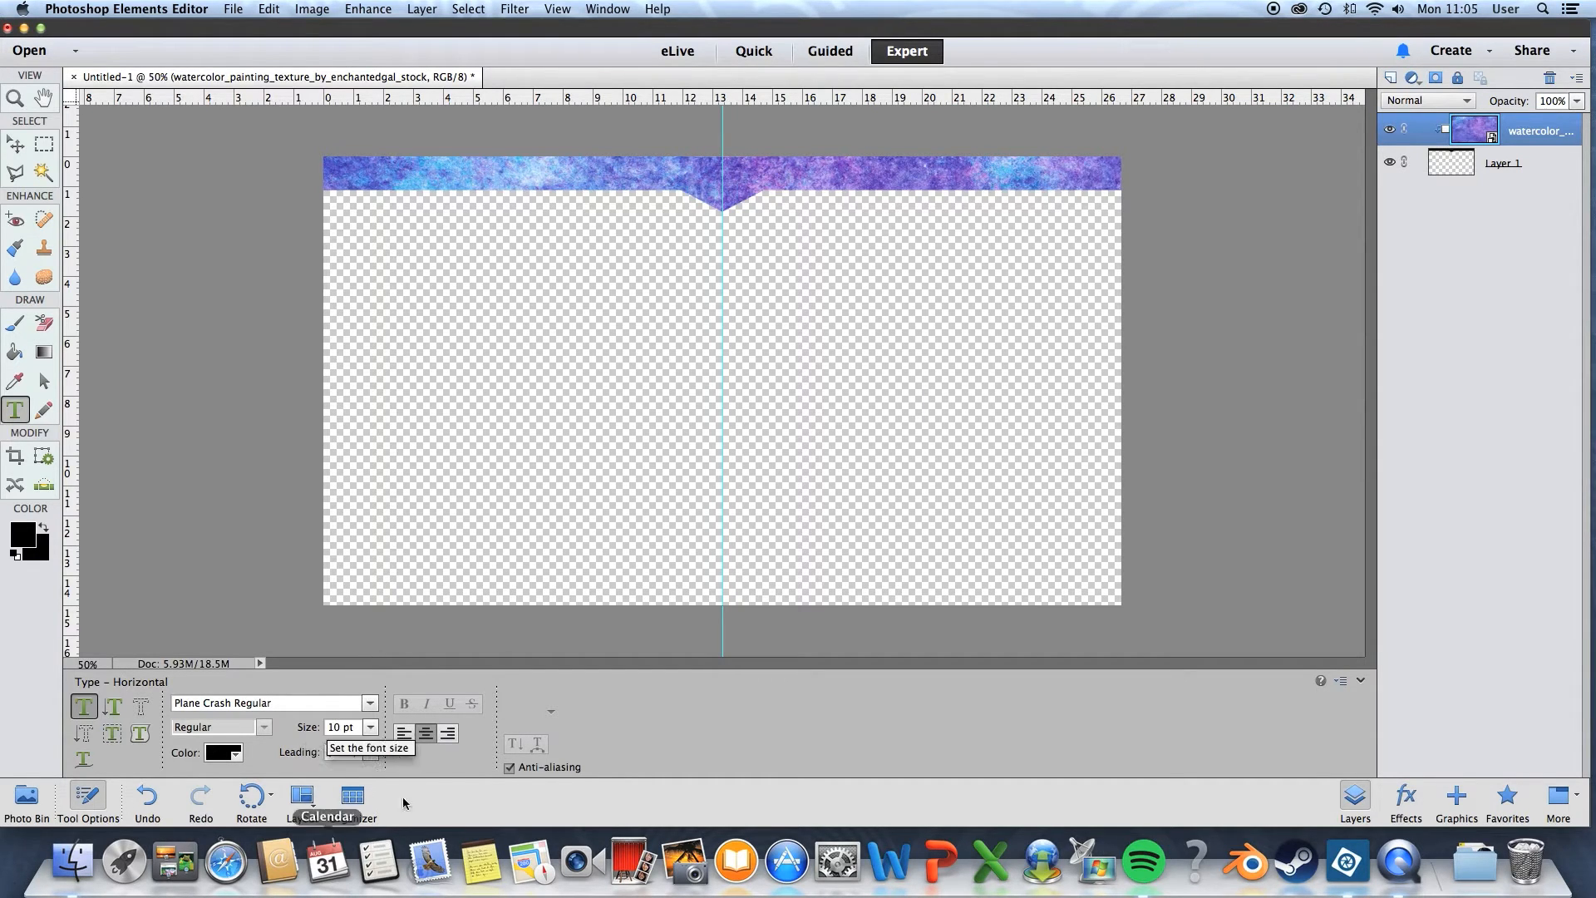
left_click(362, 174)
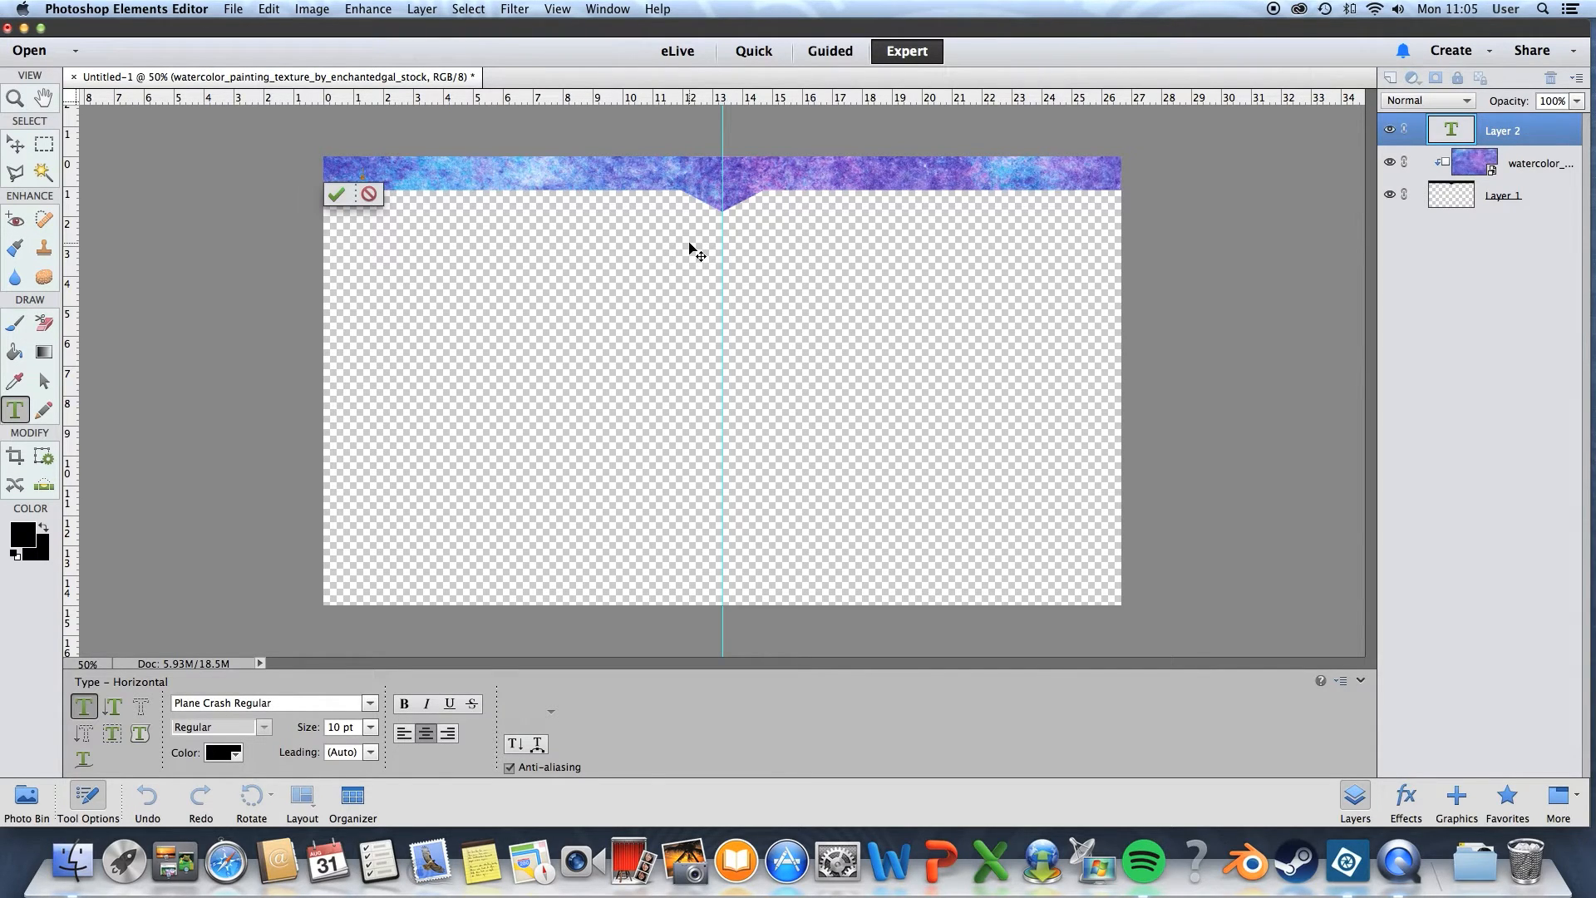
type("REALCOMM")
type("ENTARY")
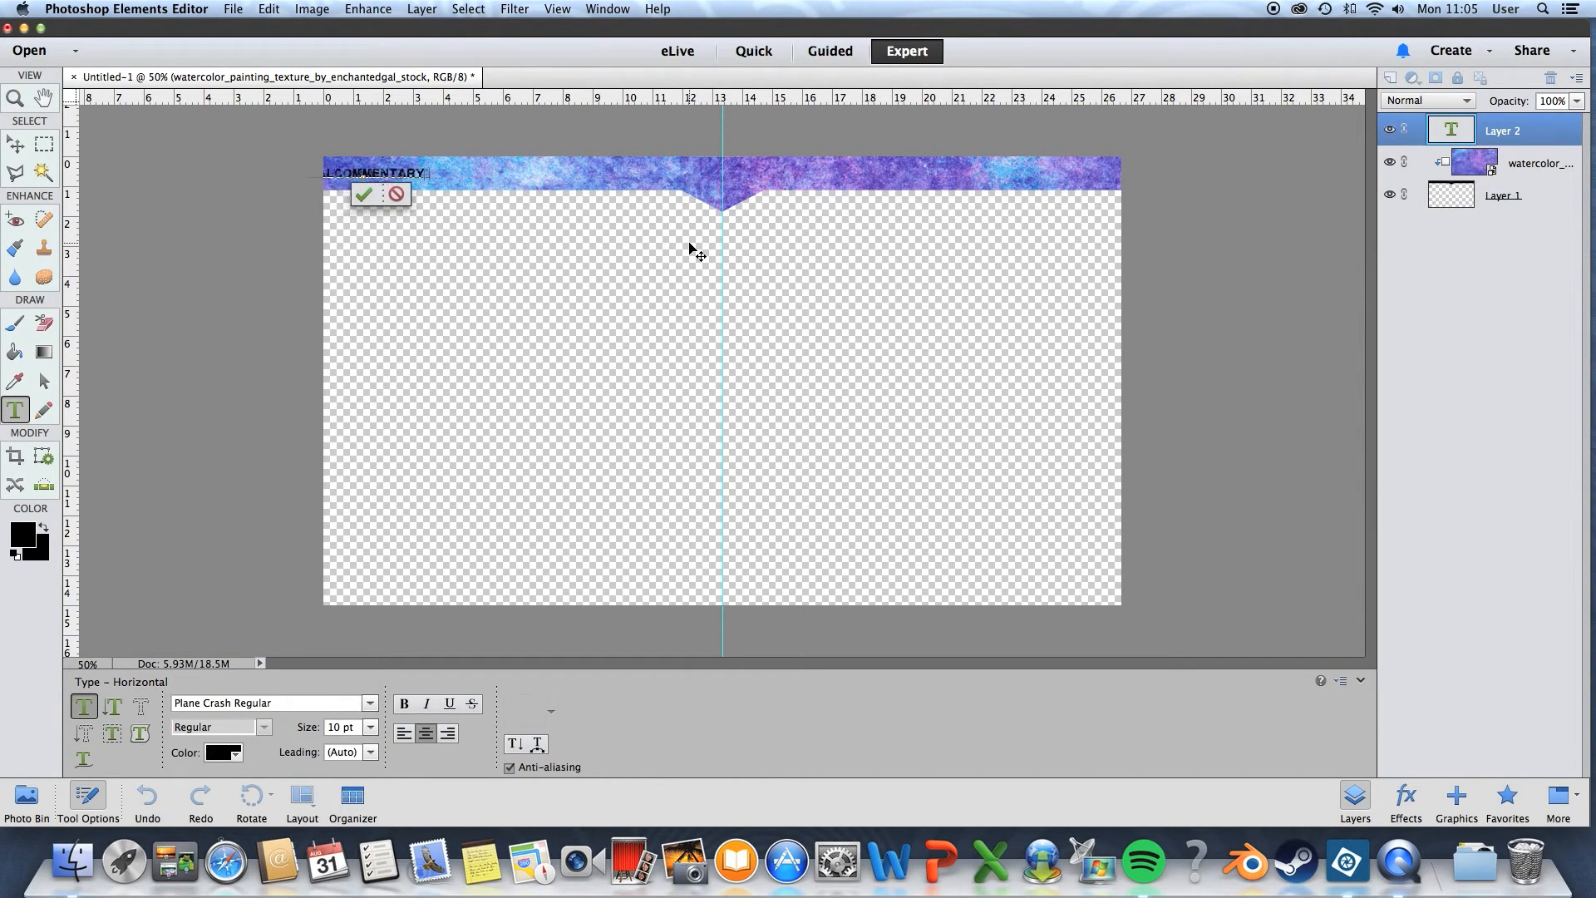
type("MAN")
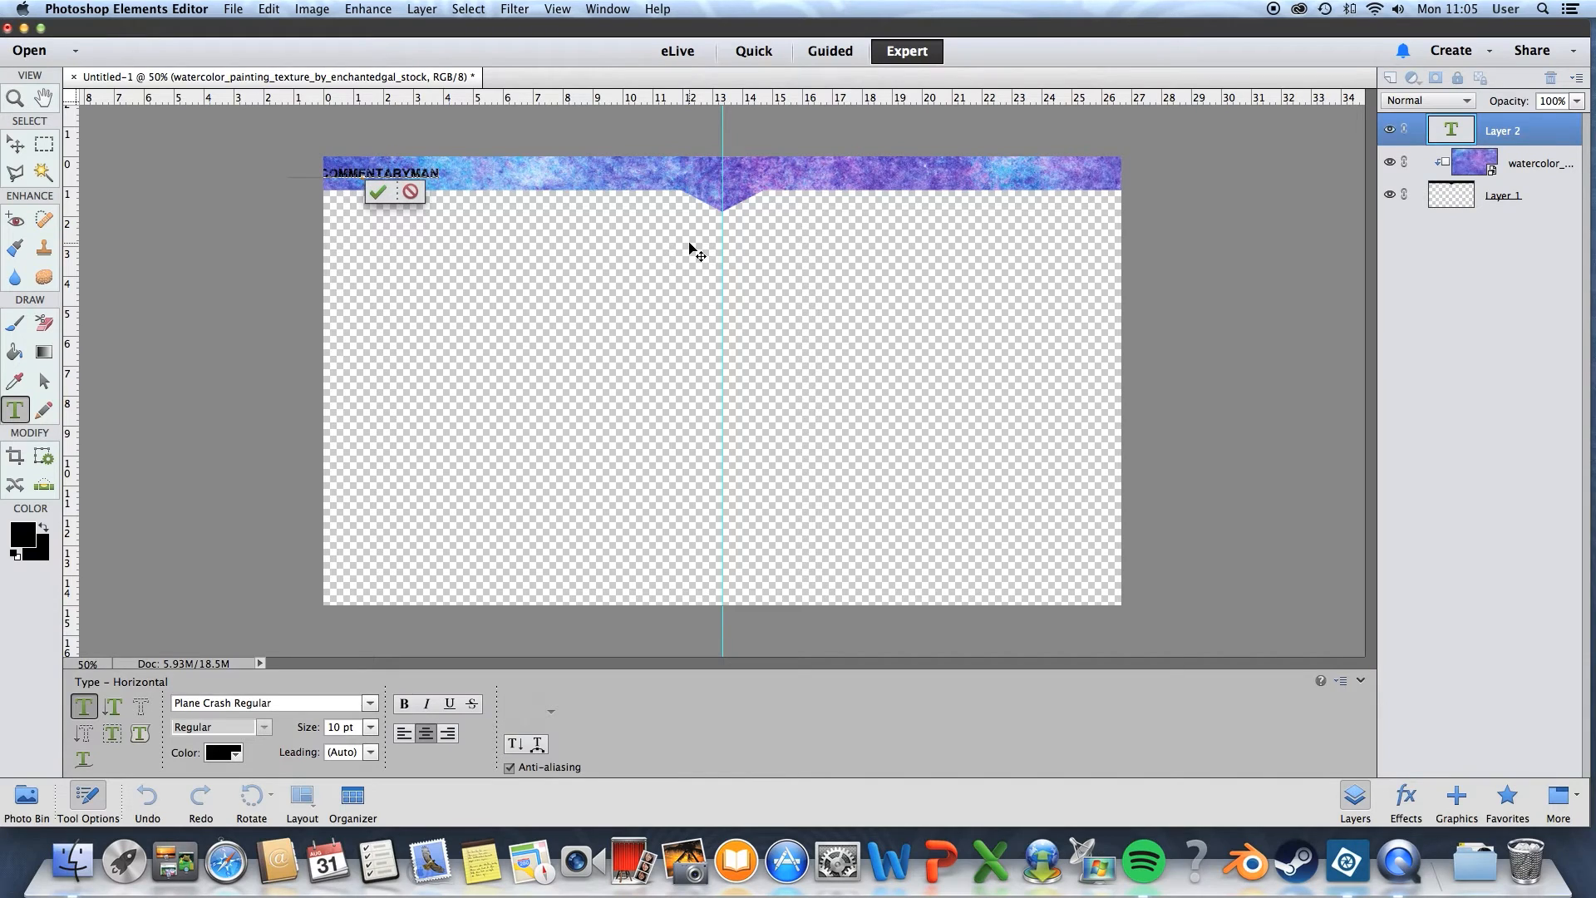
left_click(379, 192)
Step: Centre the channel name on the banner's left half and place a duplicate of it at the same height on the right half
left_click_drag(407, 180, 566, 177)
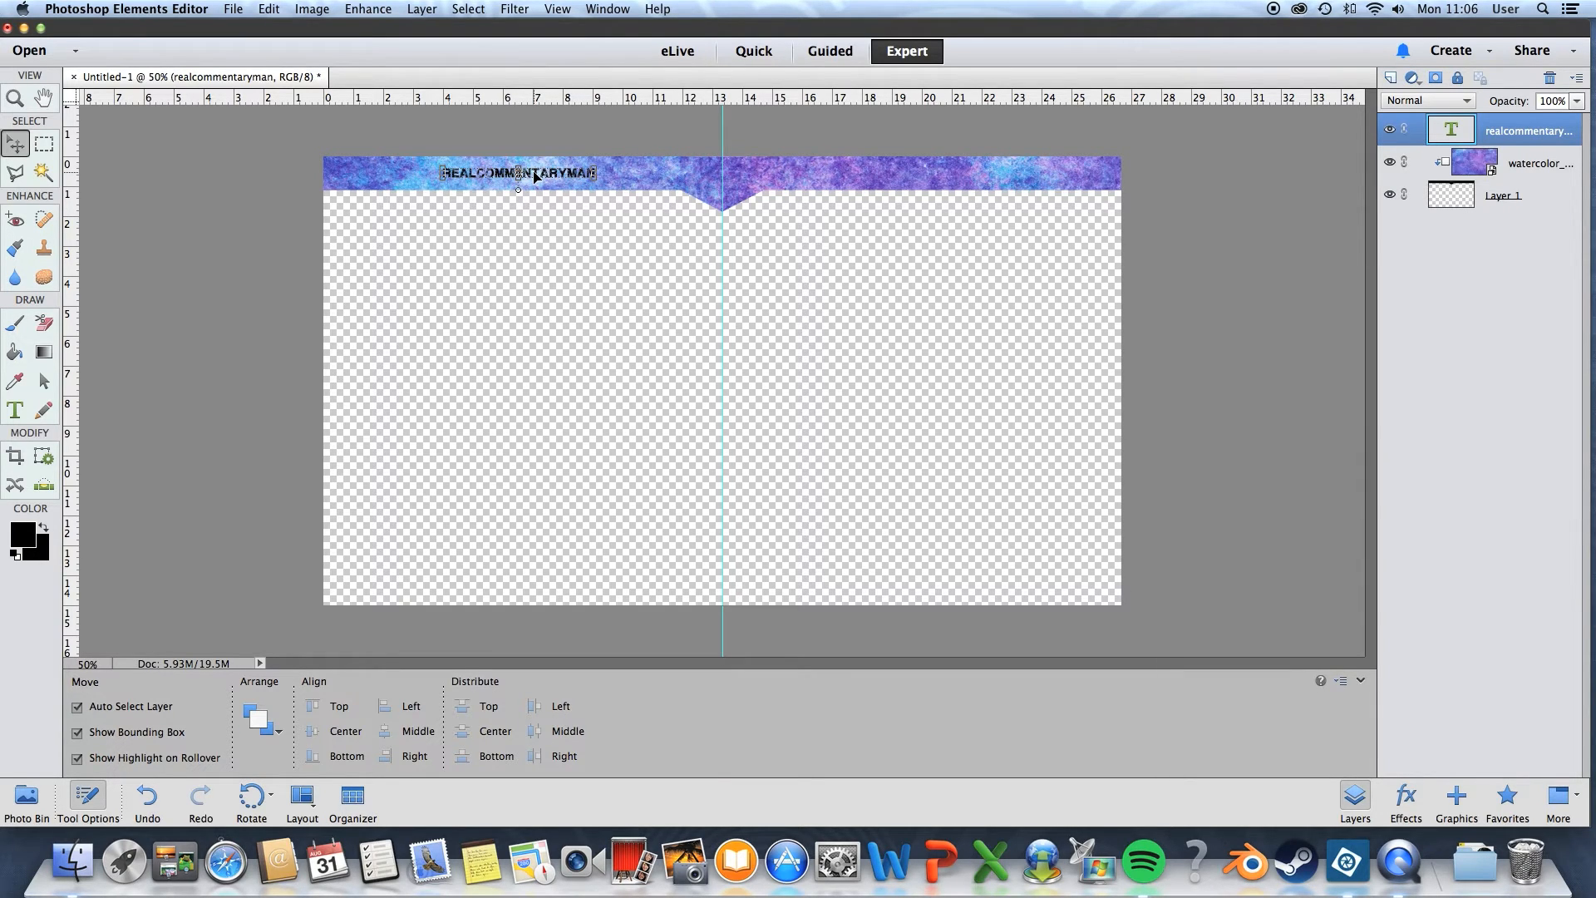
key("super+j")
left_click_drag(533, 177, 950, 176)
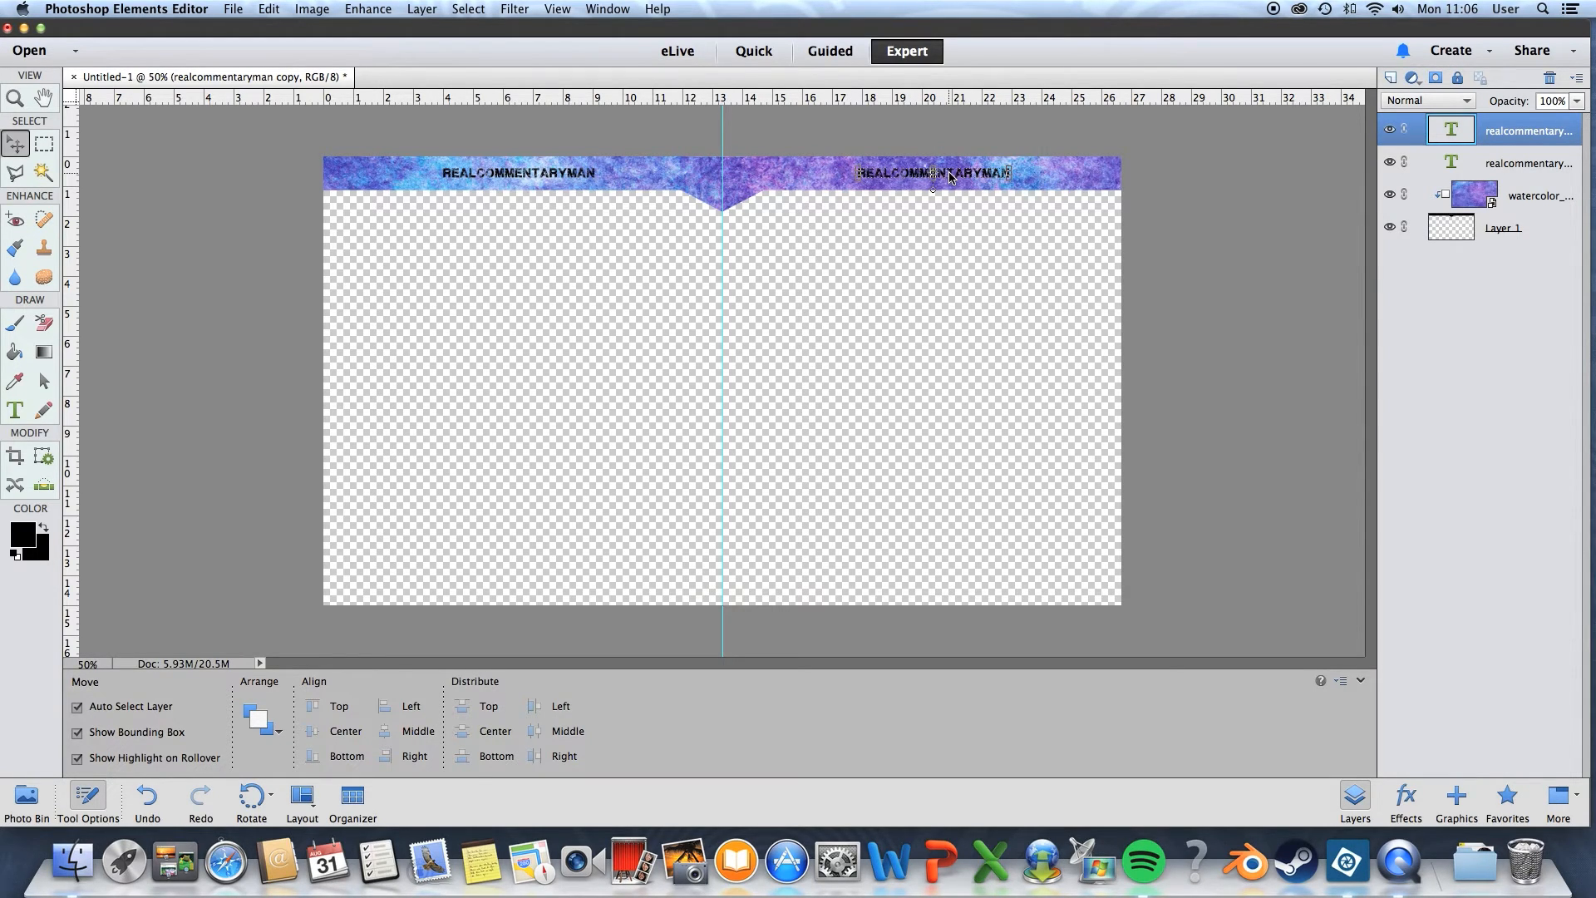
Step: Replace the duplicated channel name on the banner's right half with "COMMENTARY MAN"
double_click(950, 175)
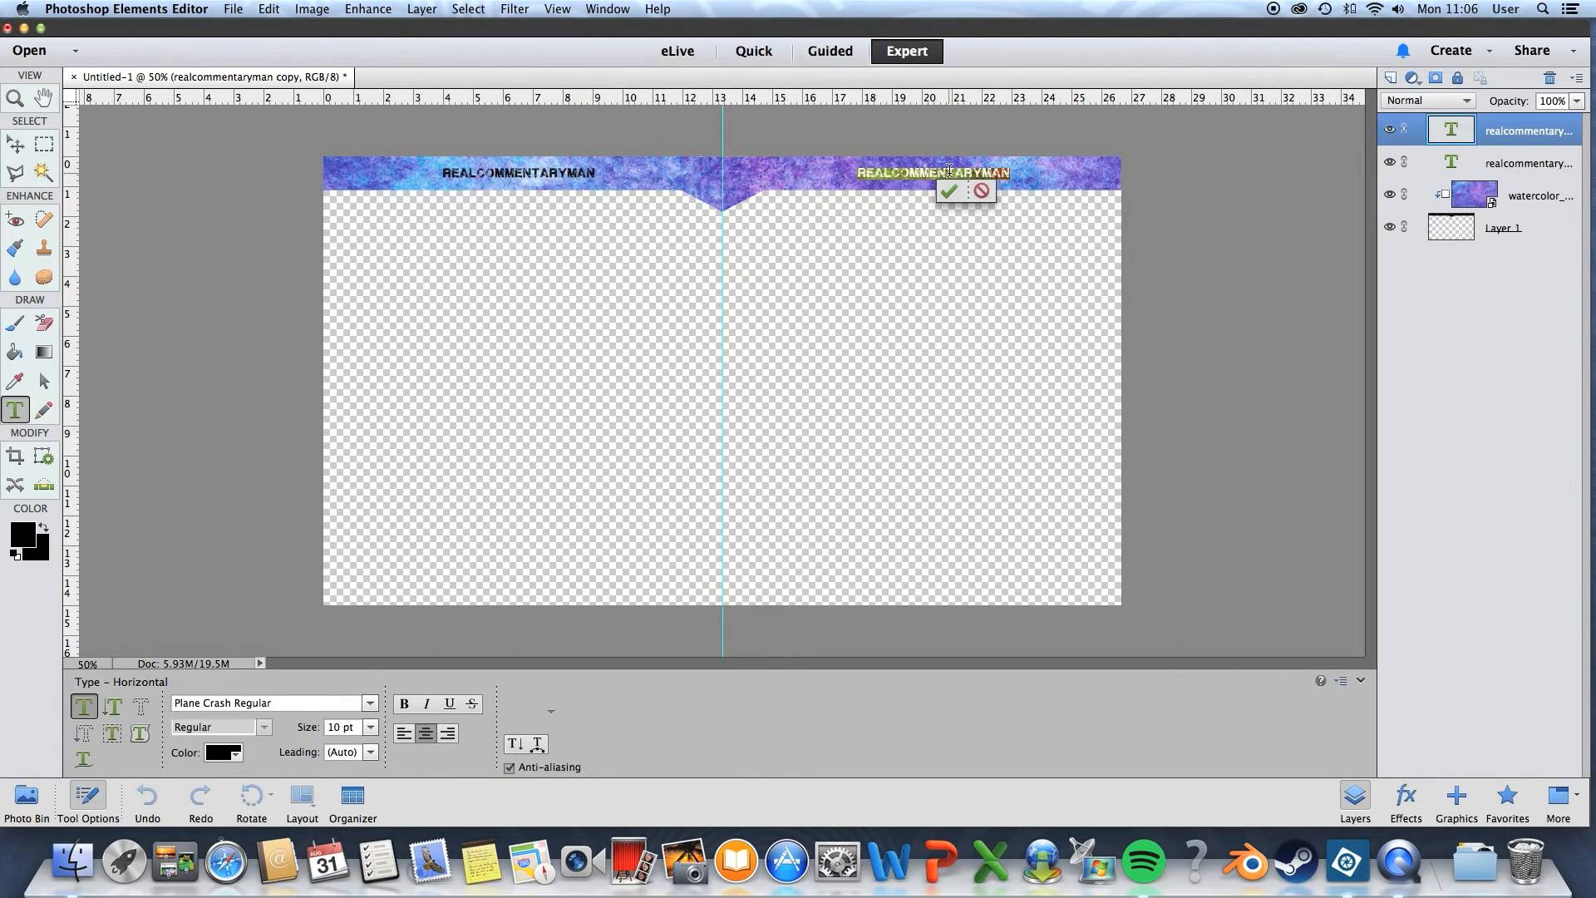
type("commentary man")
left_click(933, 194)
key("v")
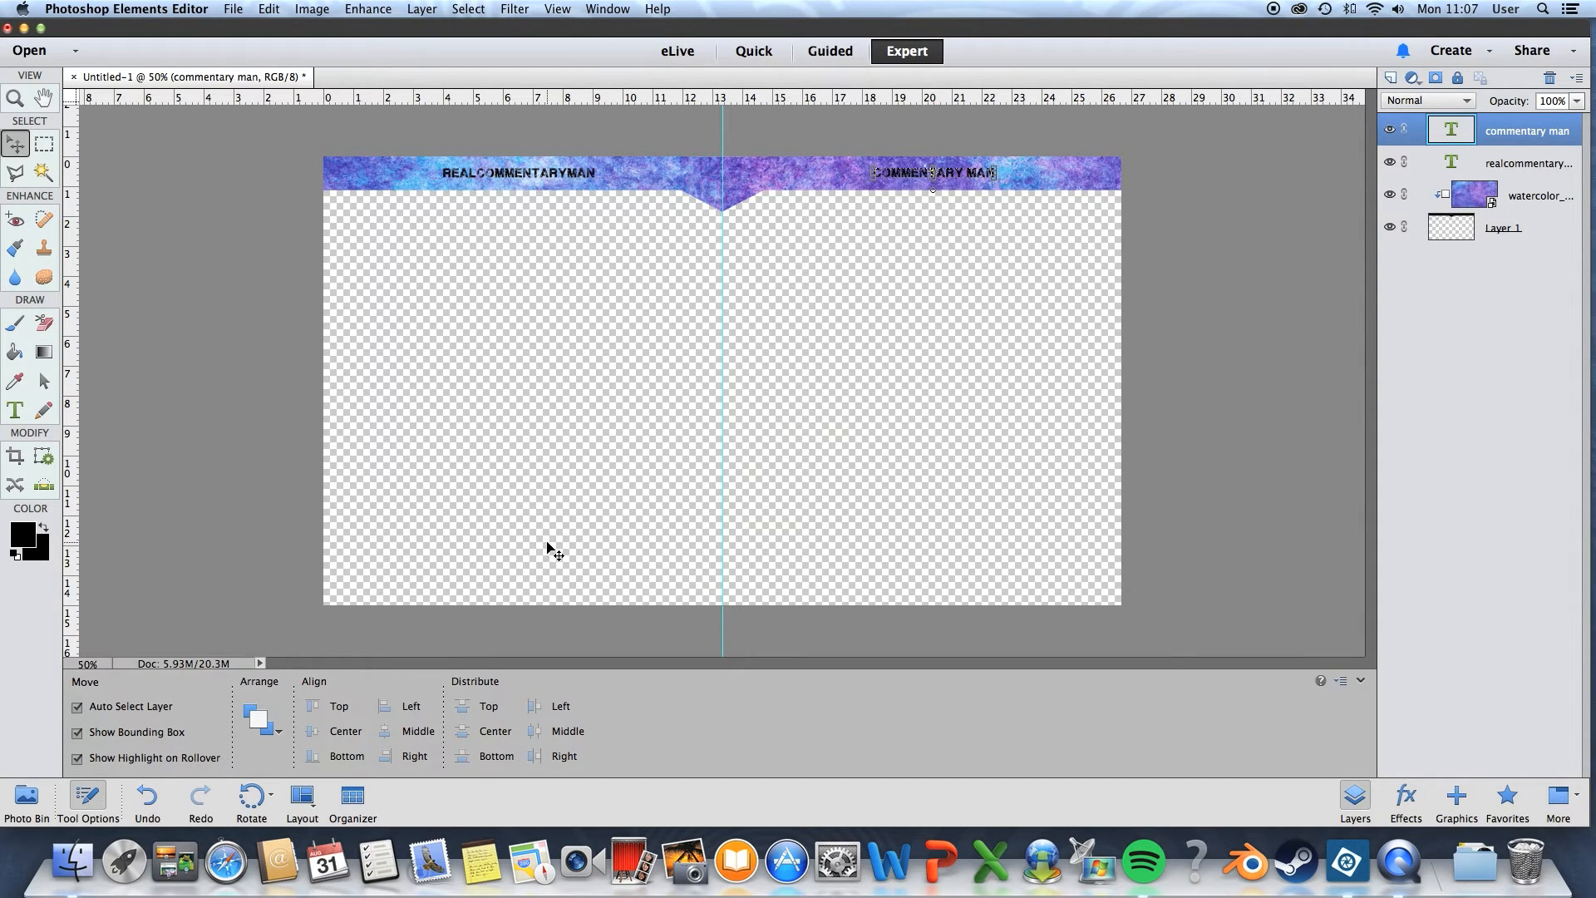
Step: Start placing an image file, search for "png" and open the png icon folder
left_click(238, 10)
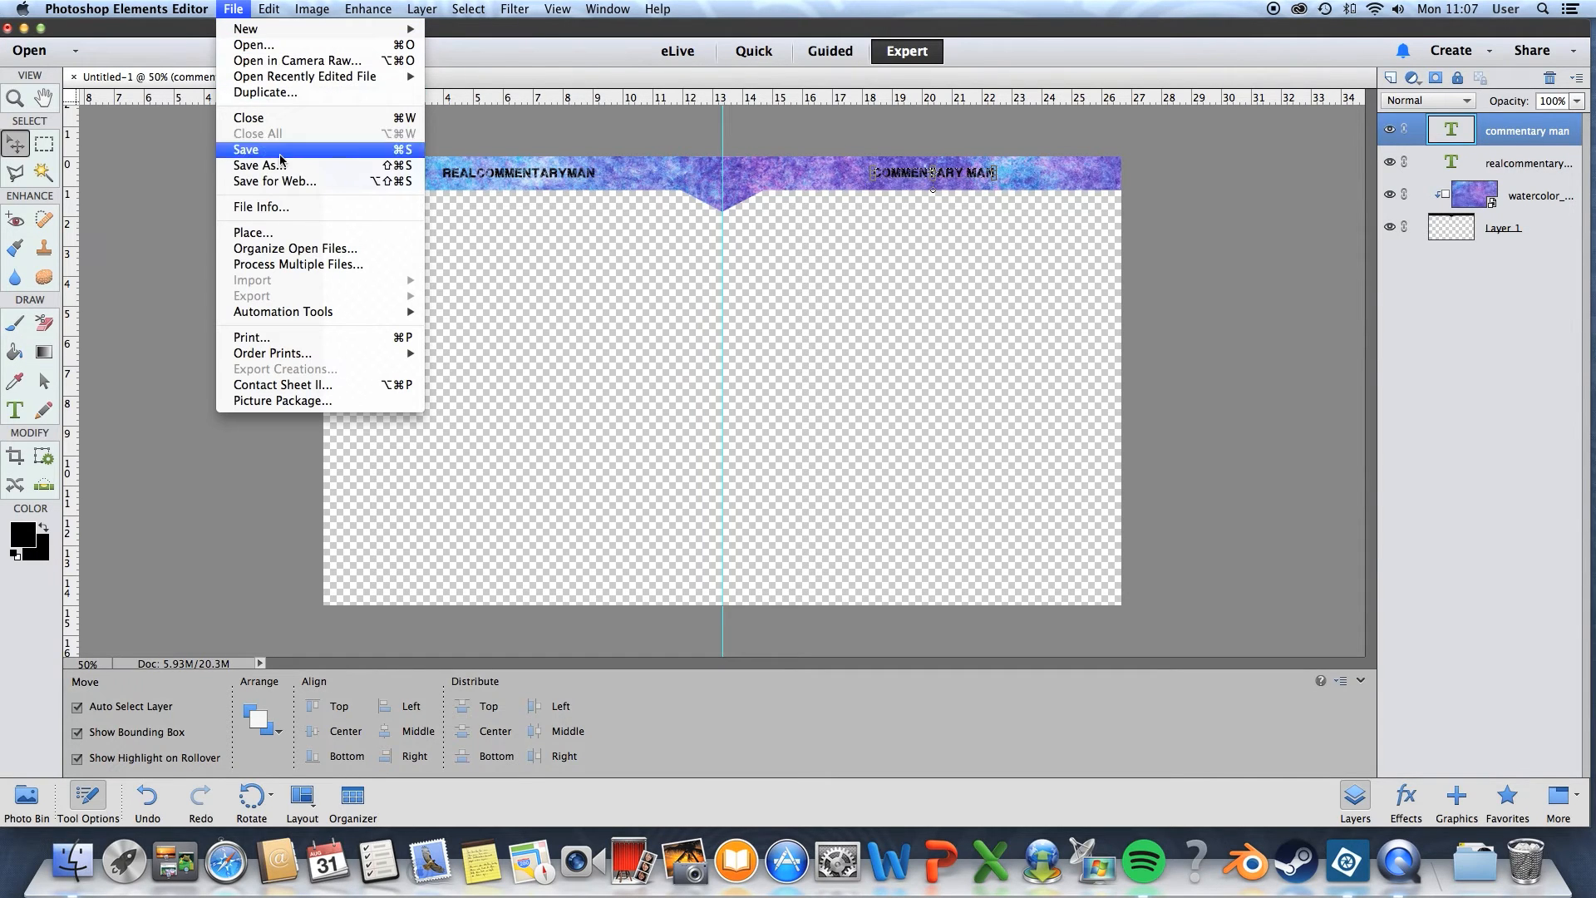
left_click(277, 234)
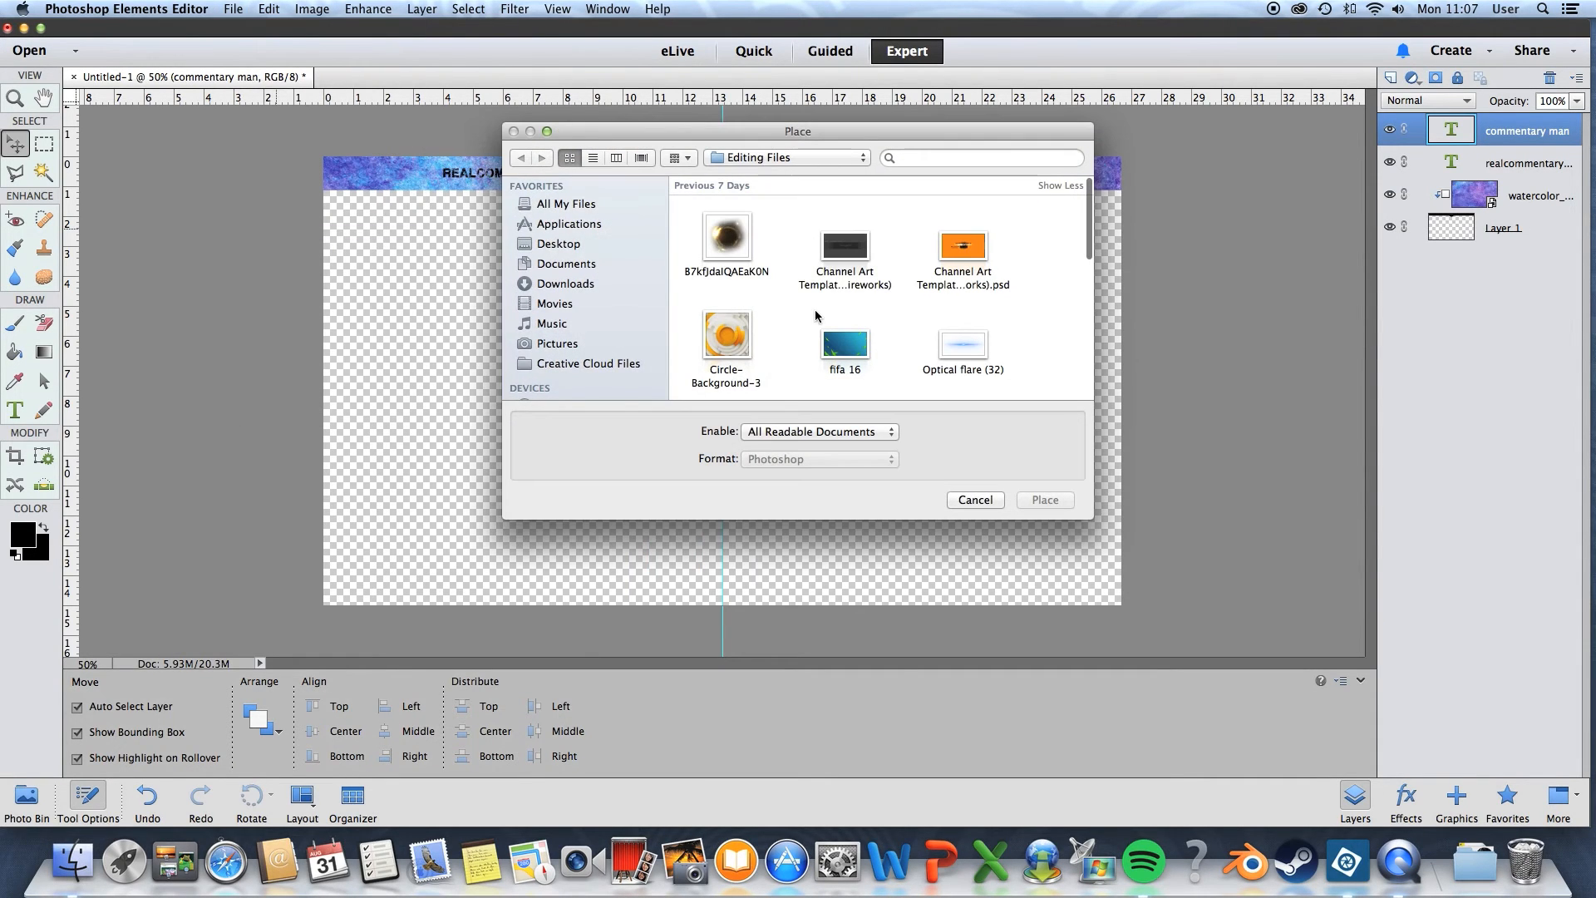
left_click(939, 161)
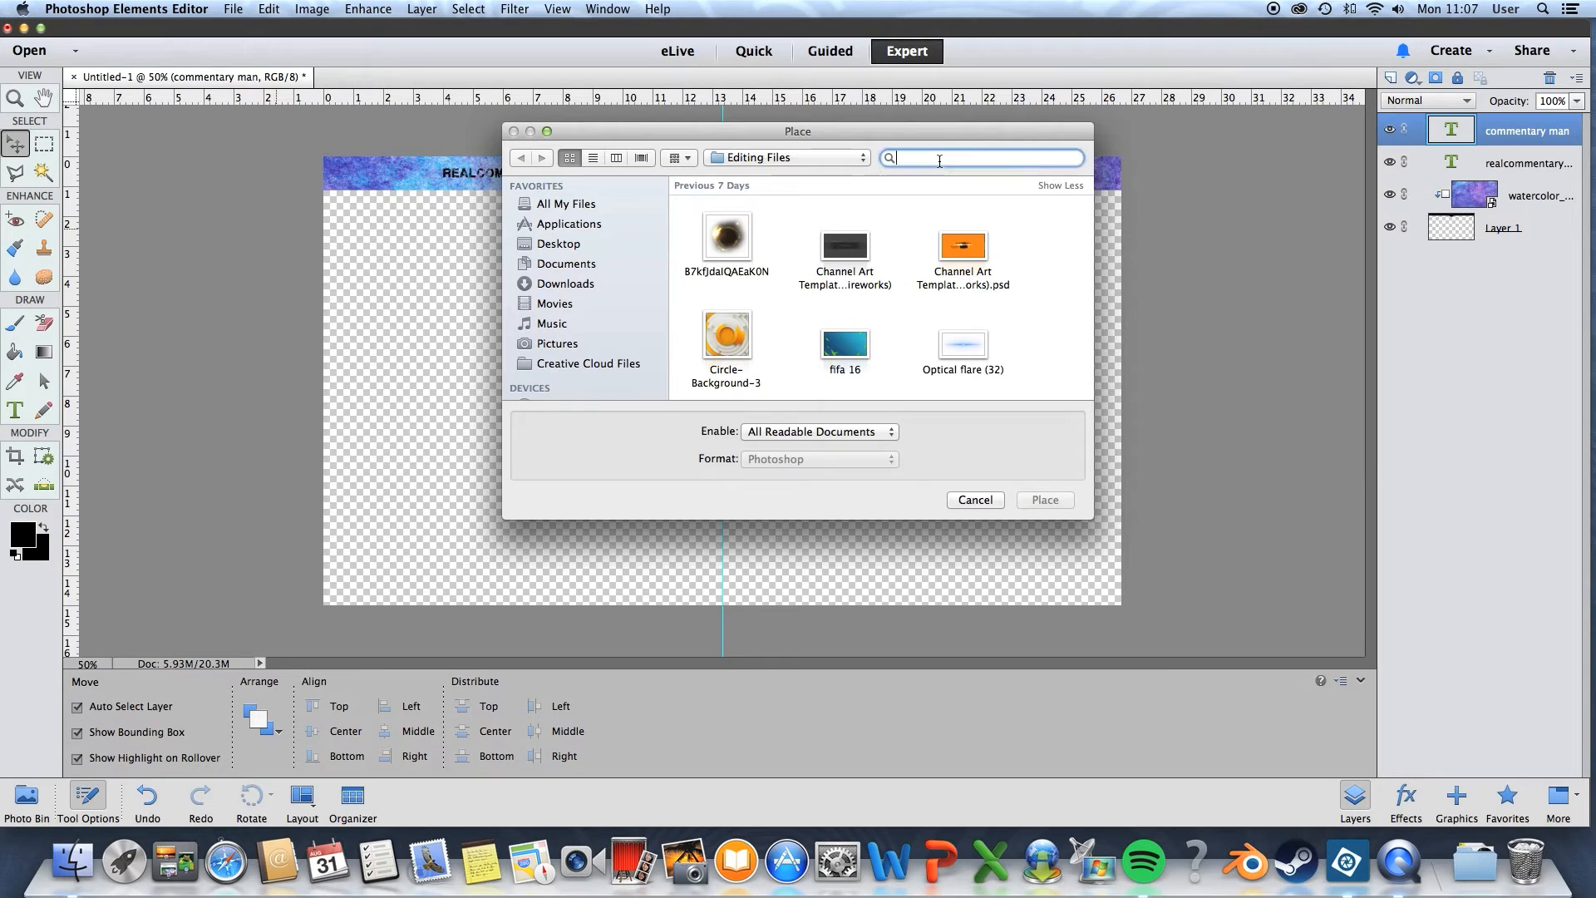
type("png")
key("Return")
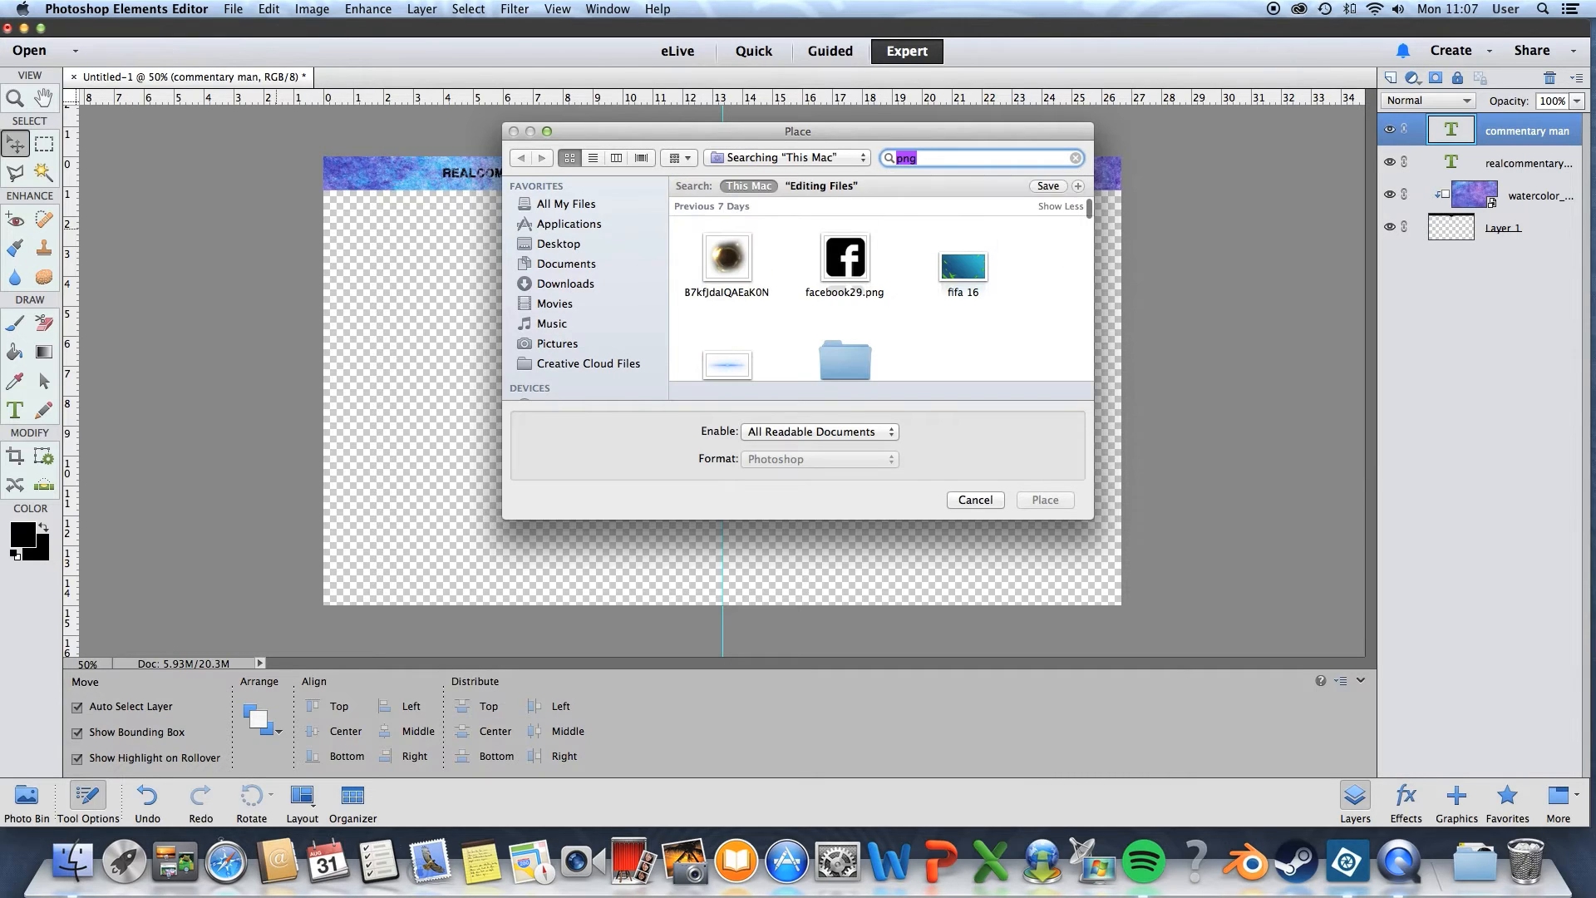
scroll(989, 324, "down", 3)
left_click(849, 278)
double_click(849, 278)
Step: Place facebook29.png, scaled to about 36%, on the banner just left of "REALCOMMENTARYMAN"
scroll(886, 302, "down", 10)
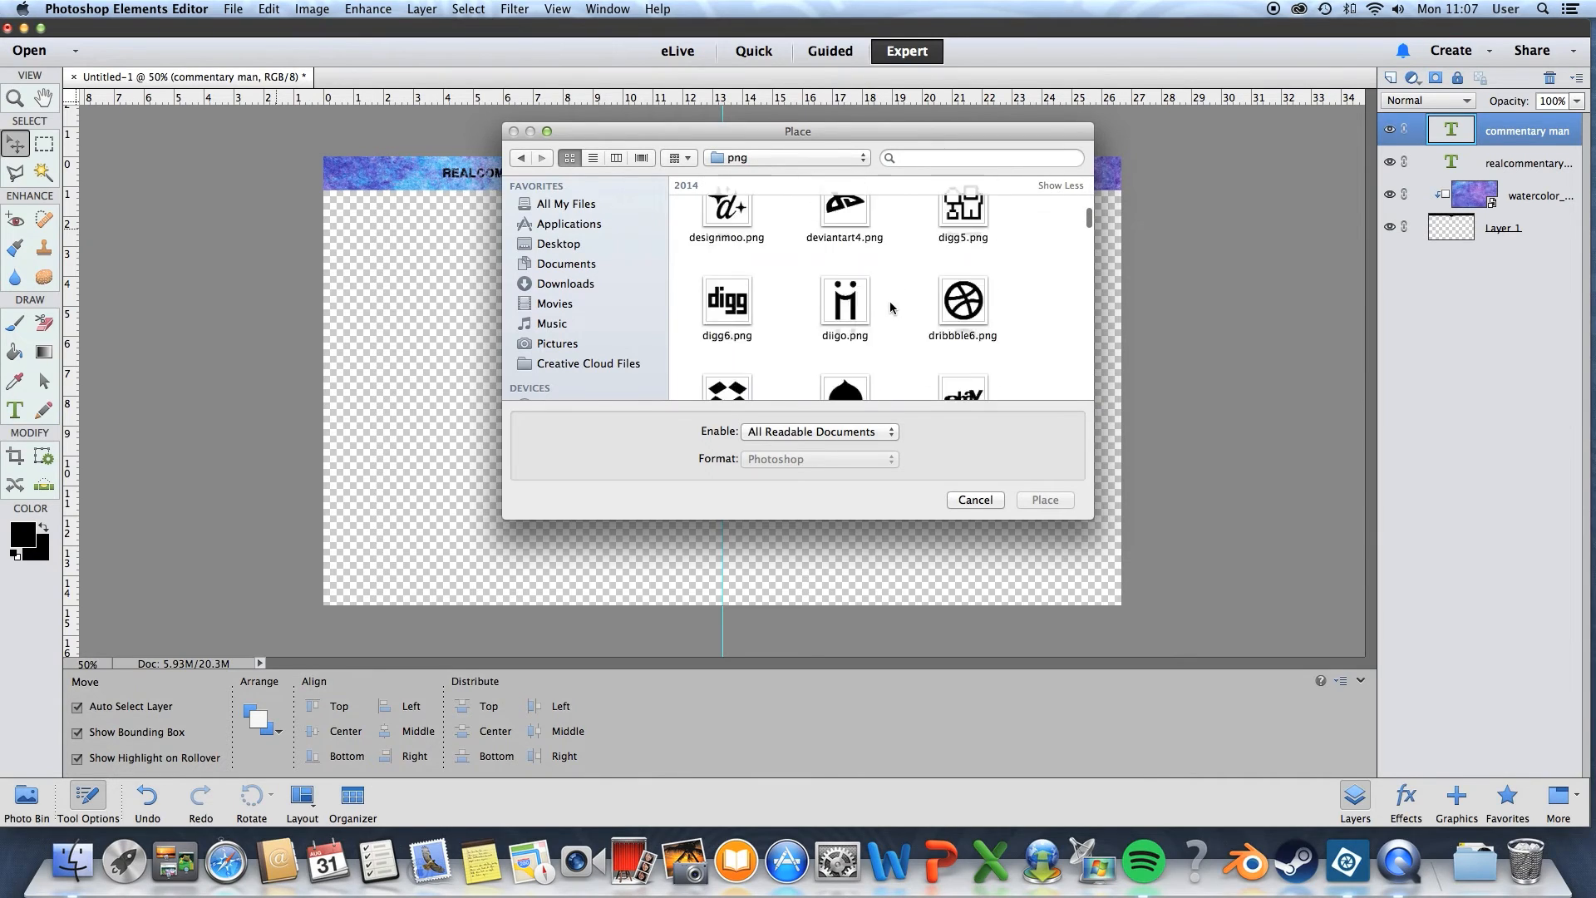
scroll(886, 302, "down", 10)
scroll(886, 296, "up", 8)
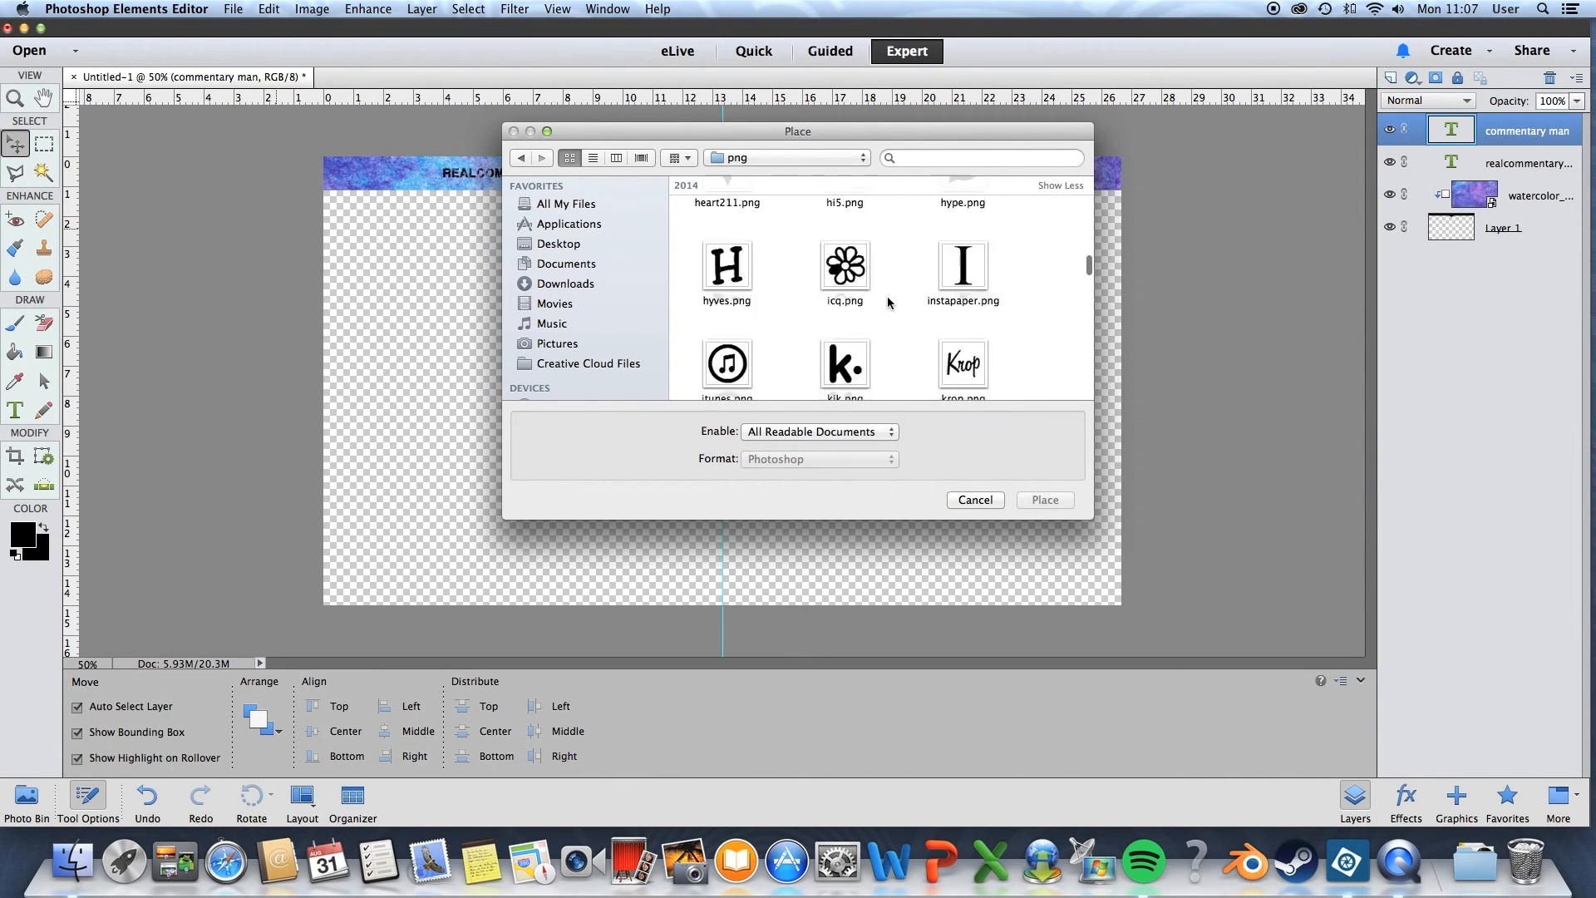
scroll(886, 296, "up", 10)
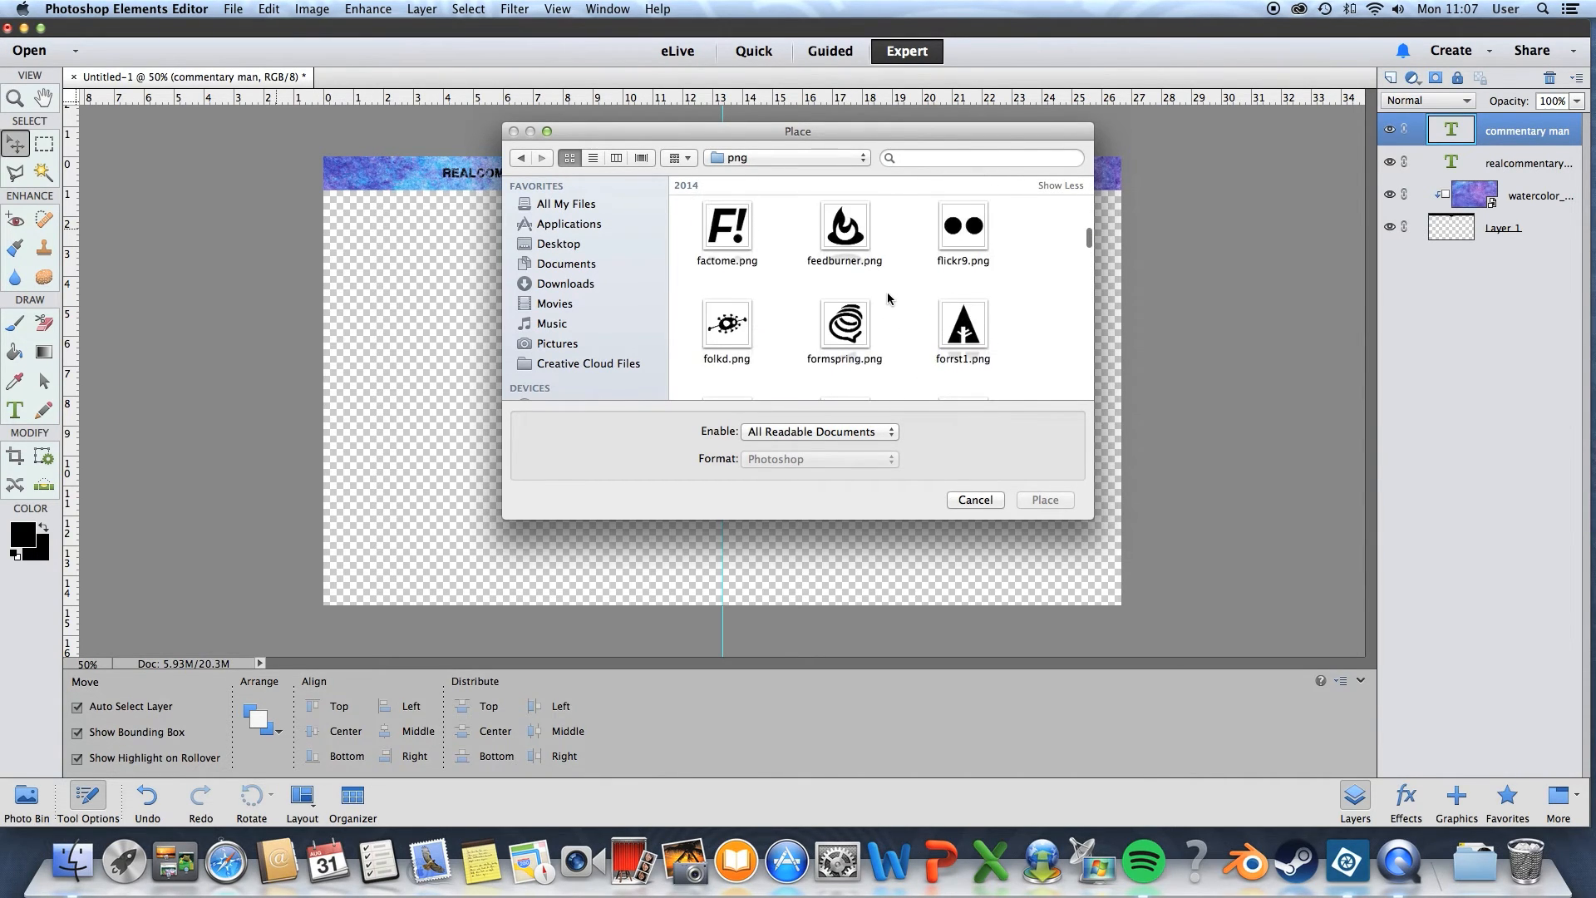
scroll(886, 292, "up", 2)
scroll(886, 292, "down", 3)
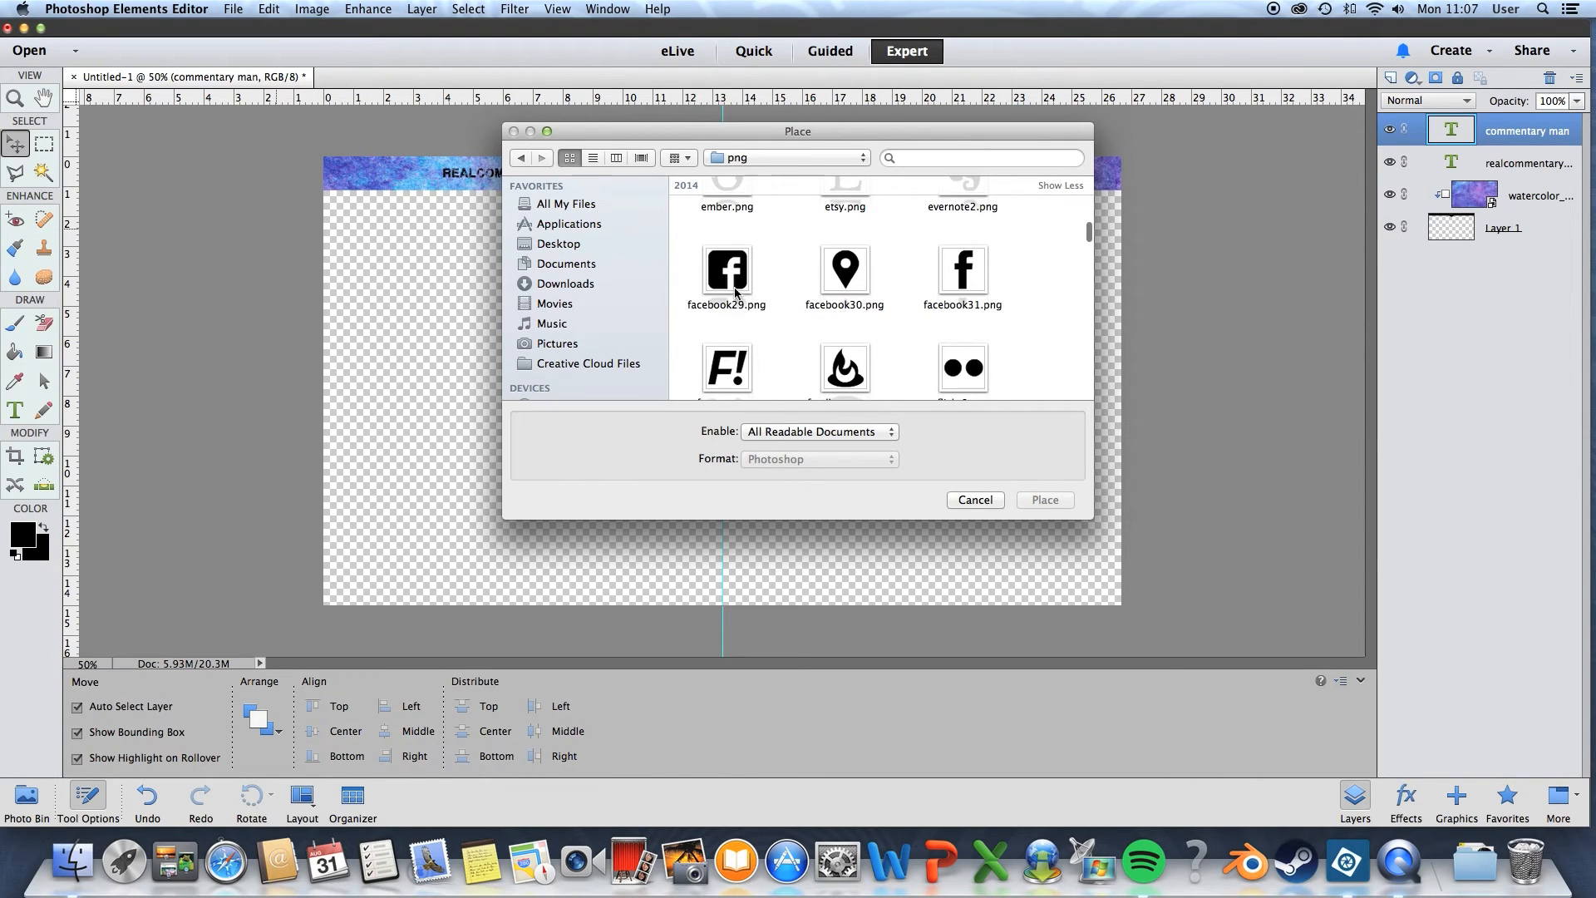
double_click(731, 283)
left_click_drag(645, 349, 419, 175)
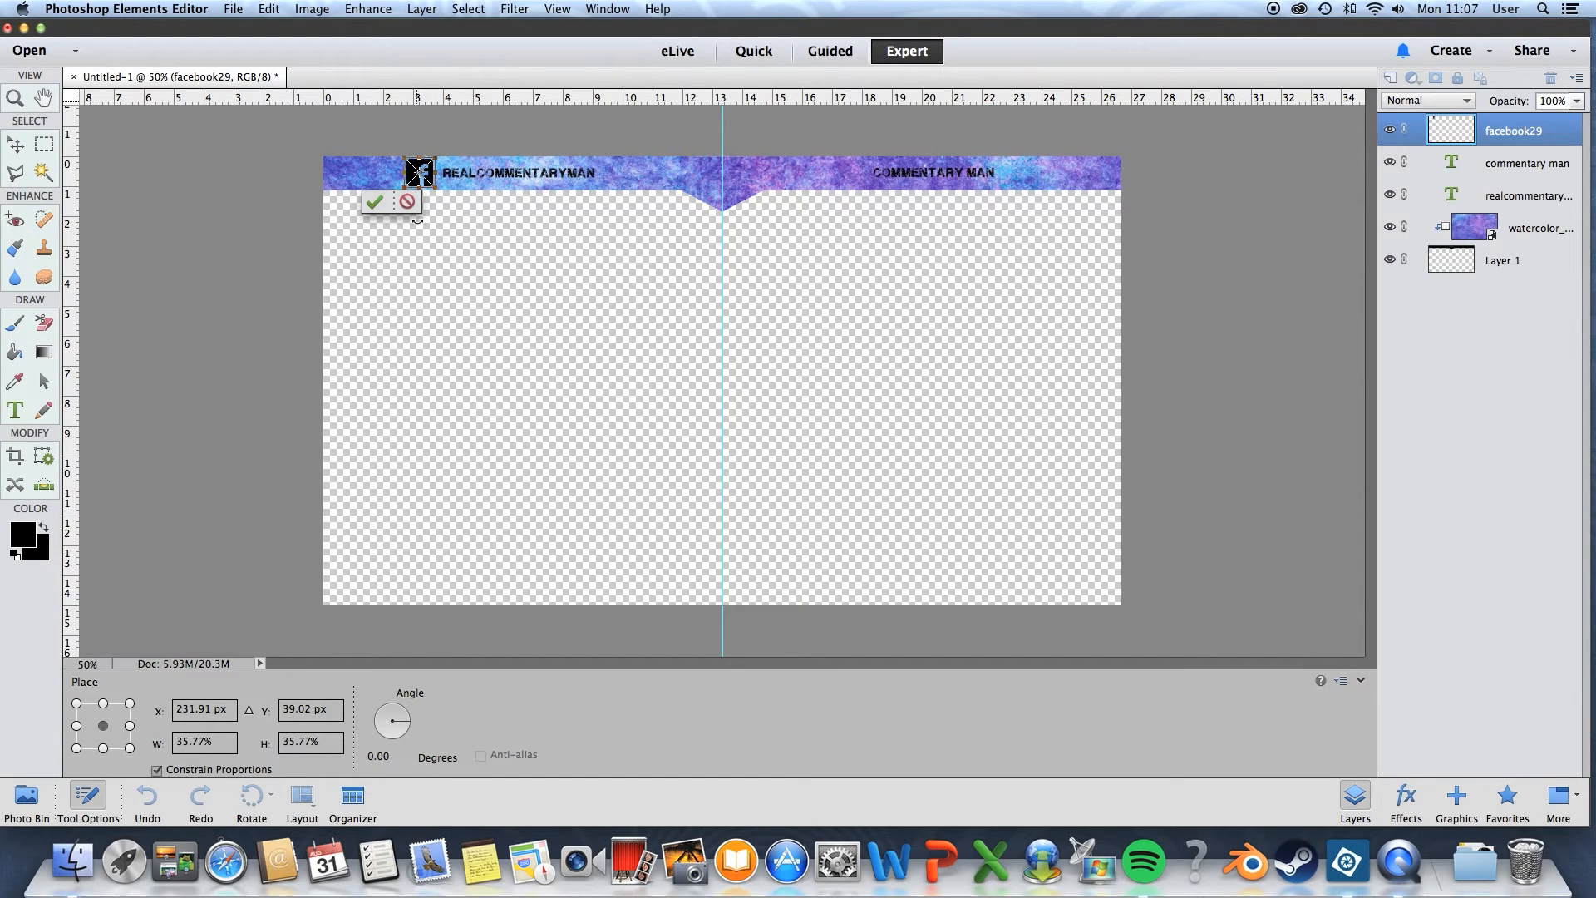
left_click(374, 202)
left_click(516, 259)
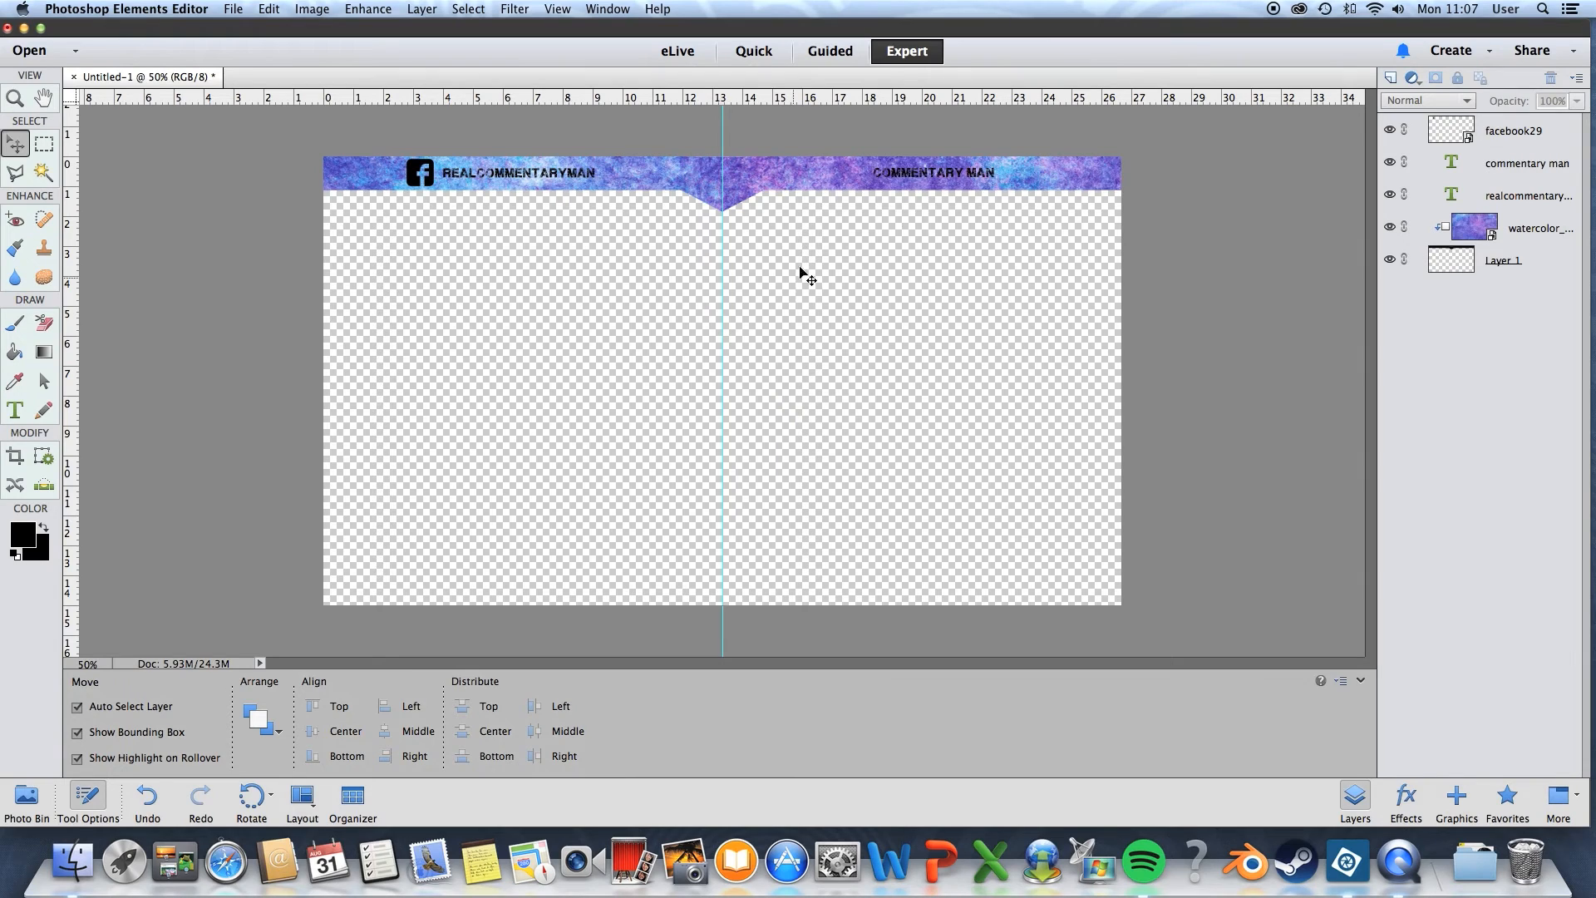
Step: Place the youtube18 icon, shrunk to the banner's height, just left of "COMMENTARY MAN"
left_click(240, 10)
left_click(249, 233)
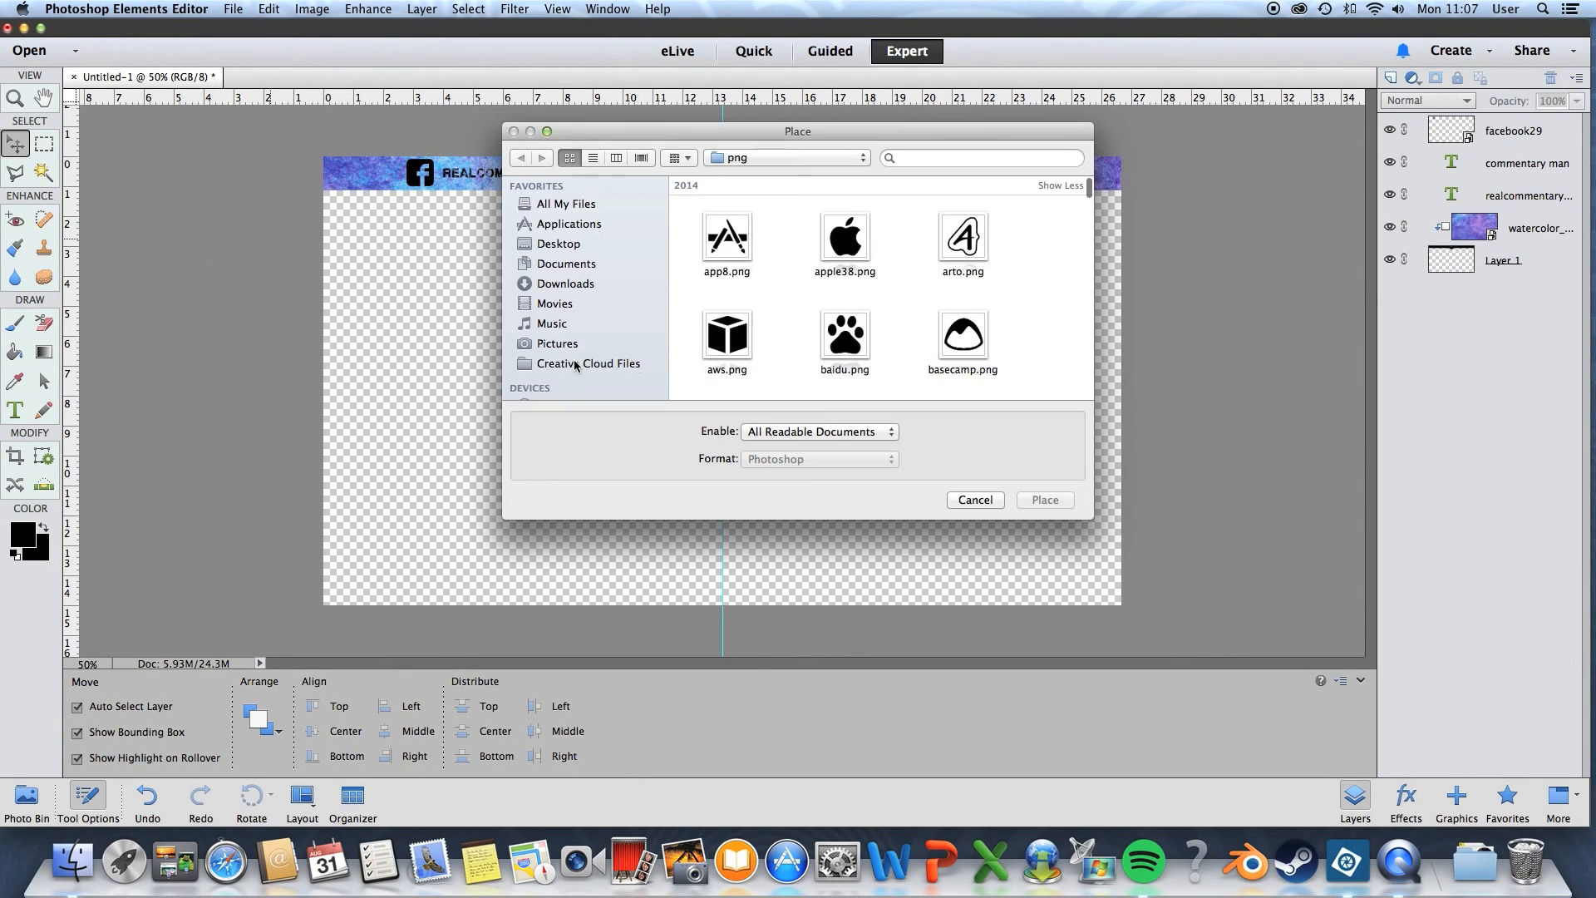
scroll(886, 311, "down", 10)
scroll(882, 315, "down", 5)
double_click(715, 282)
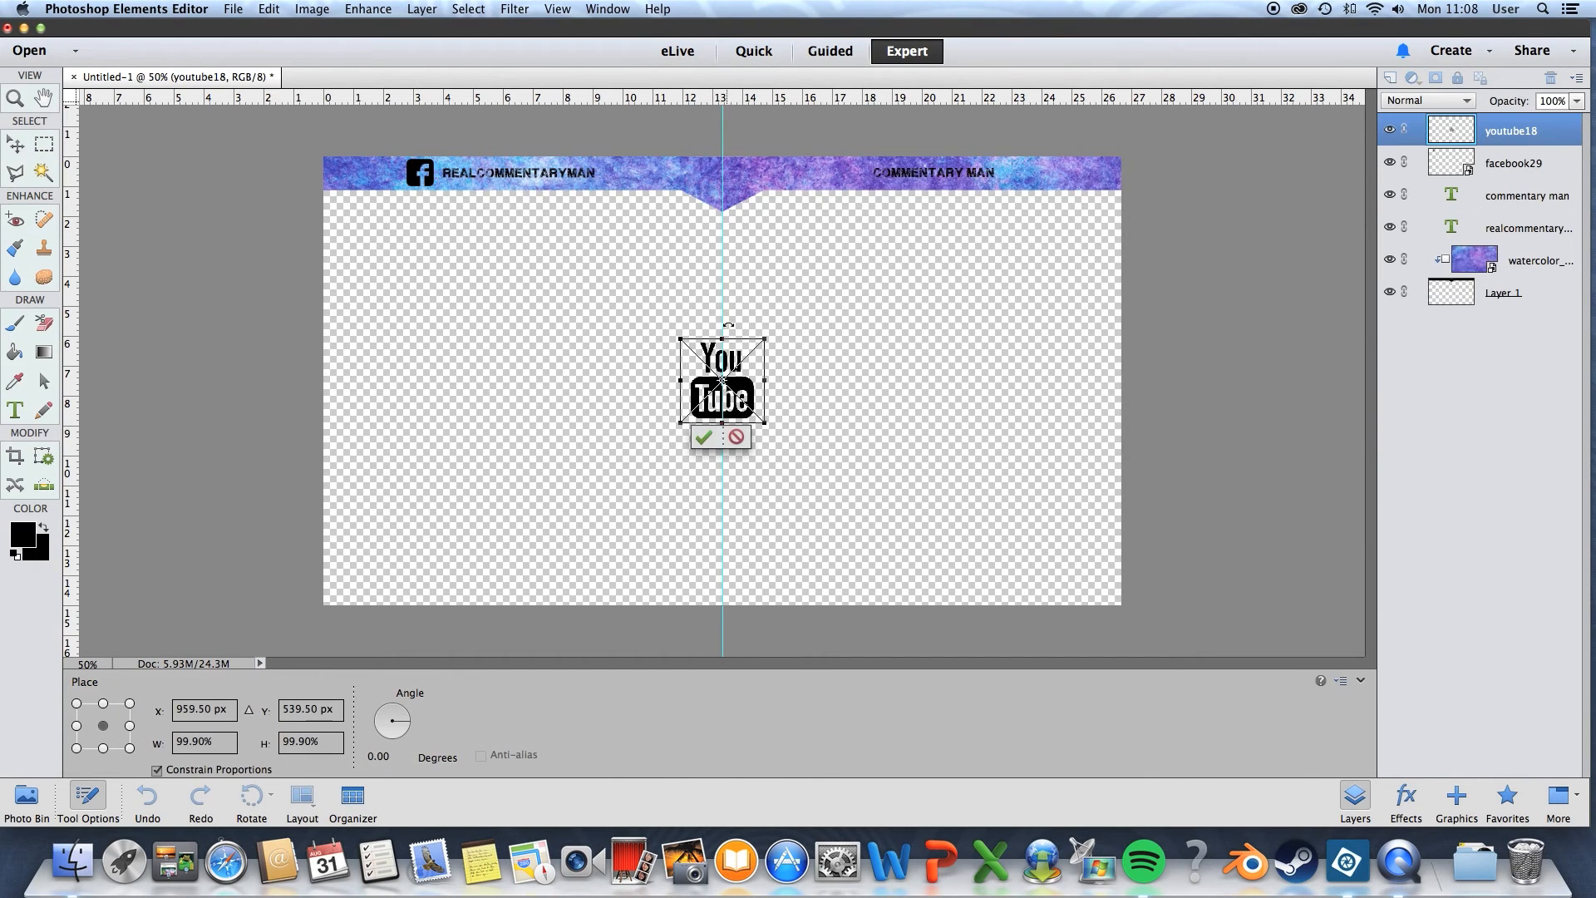
left_click_drag(759, 381, 857, 177)
left_click(753, 266)
left_click(813, 203)
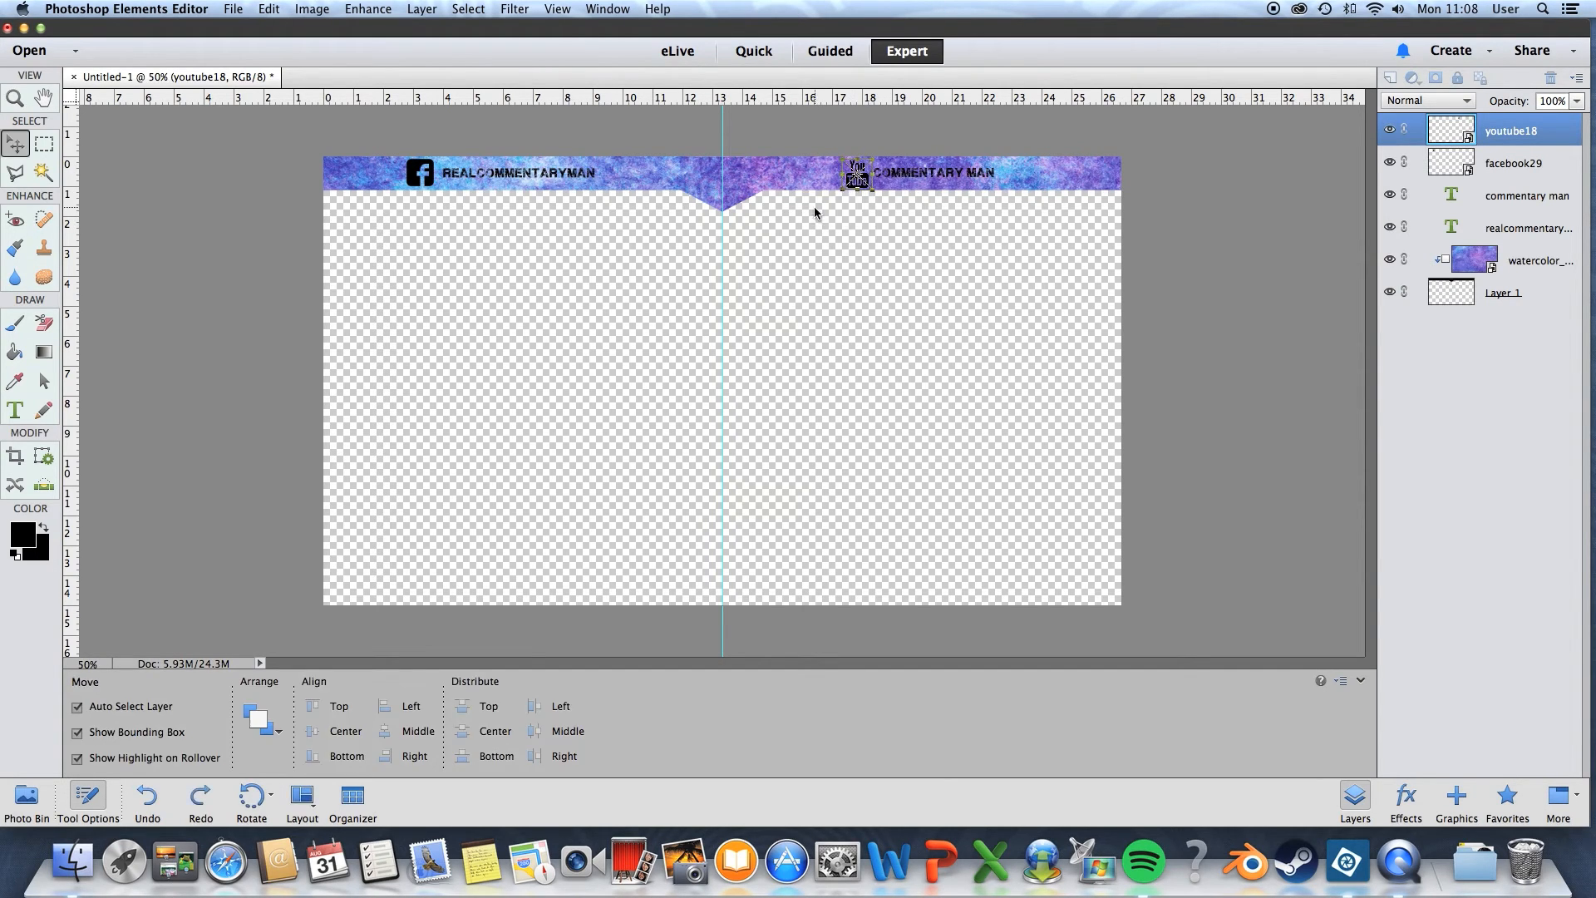
left_click(871, 239)
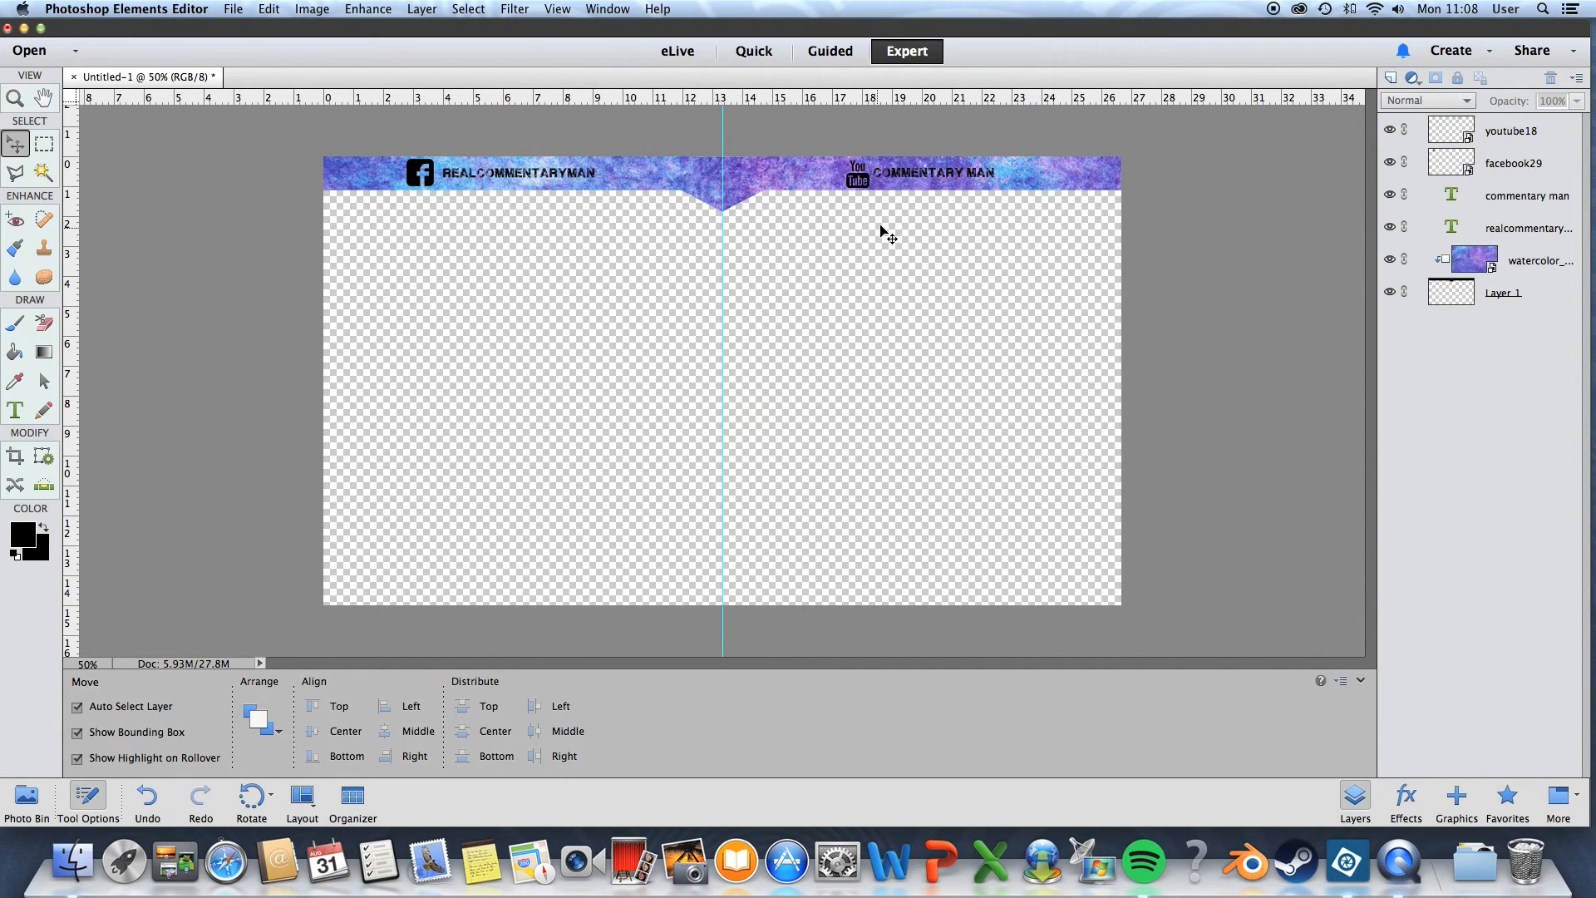
Step: Insert a "/" in front of "COMMENTARY MAN" beside the YouTube icon
double_click(889, 173)
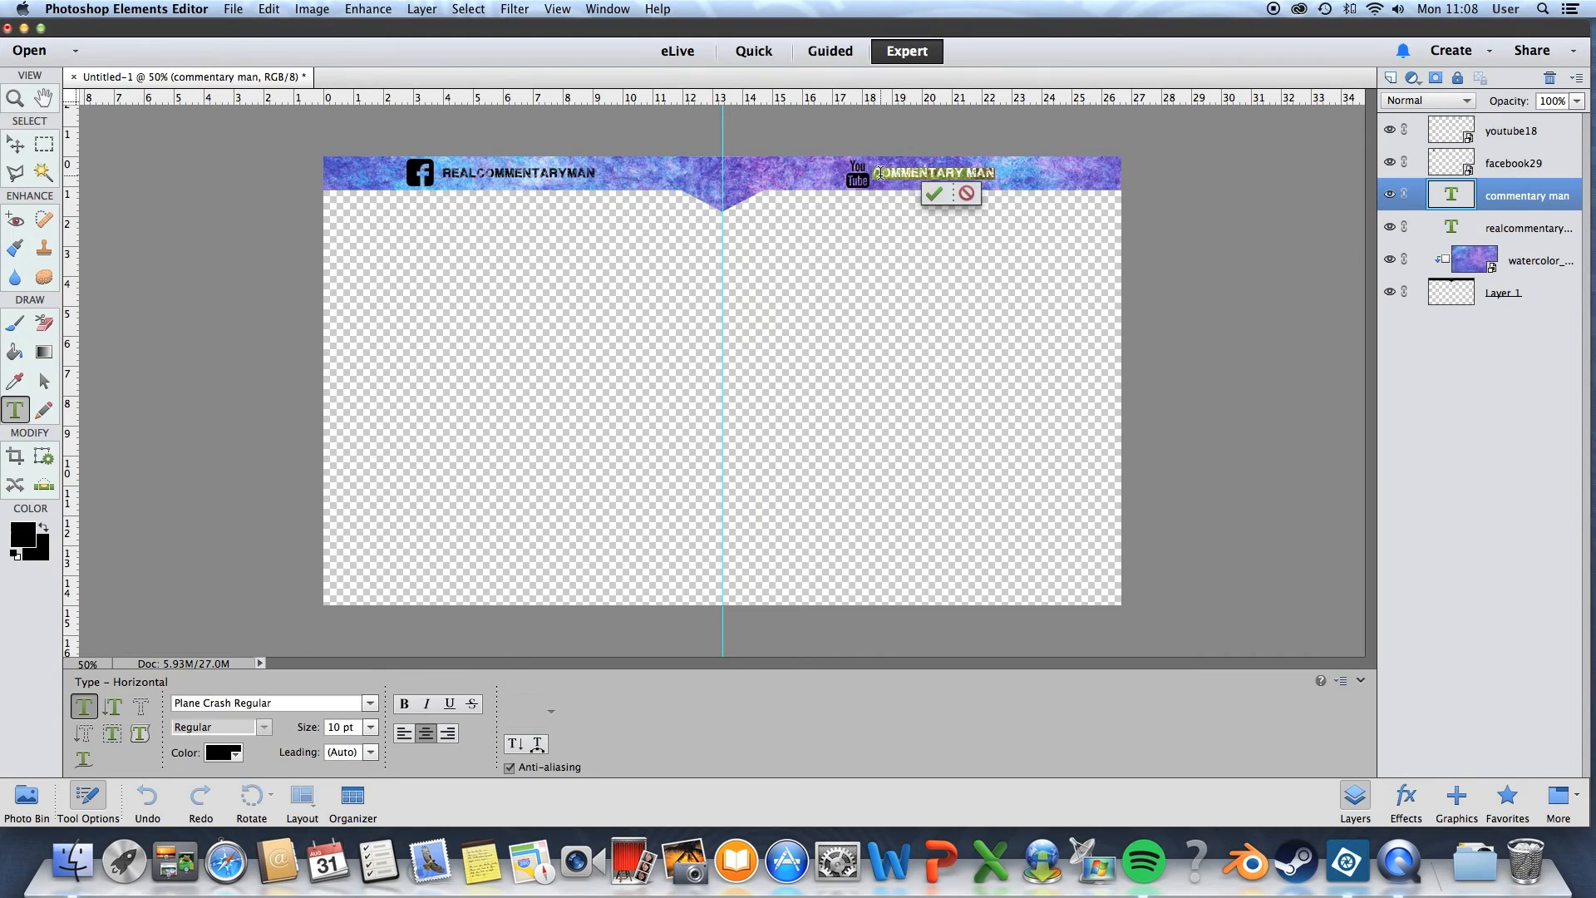
left_click(877, 175)
type("/")
left_click(936, 193)
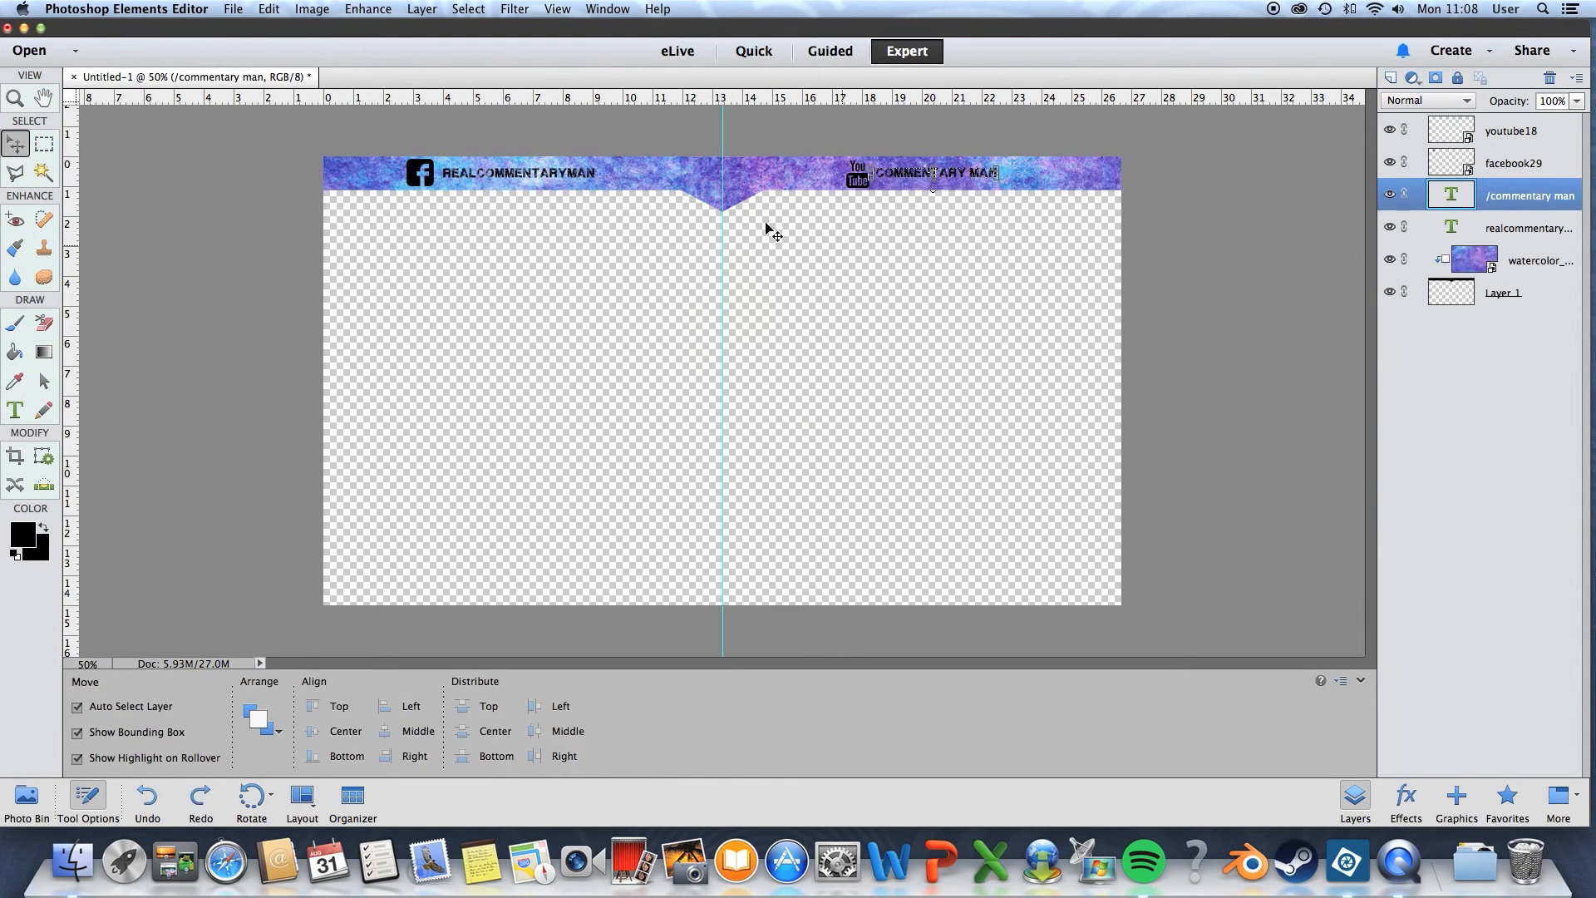
Step: Insert a "/" in front of "REALCOMMENTARYMAN" beside the Facebook icon
double_click(466, 172)
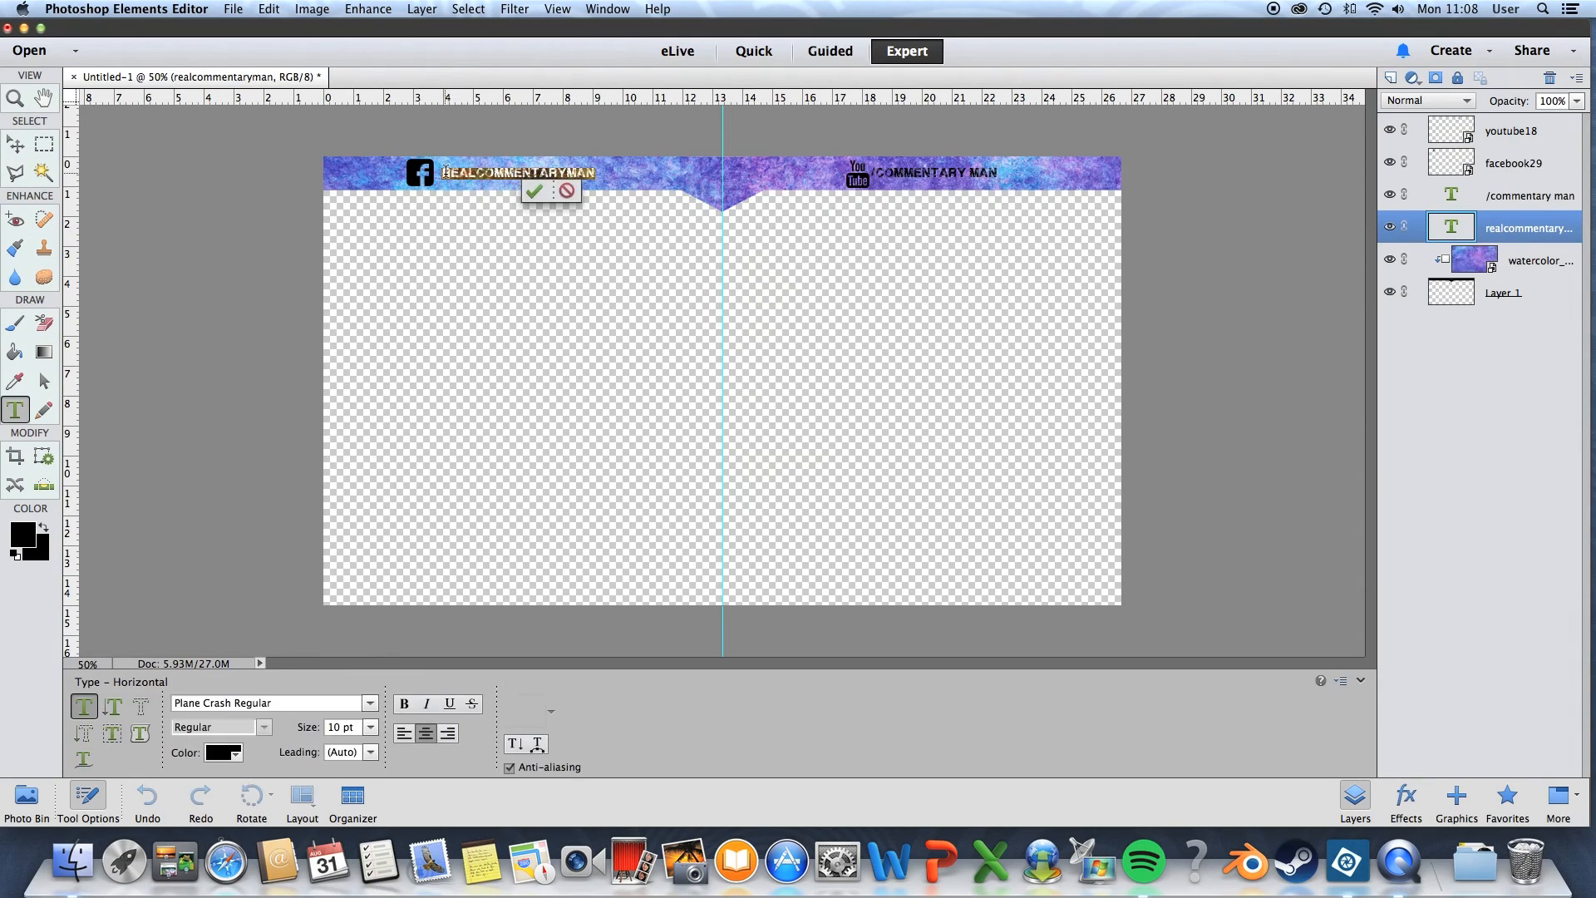
left_click(445, 173)
type("/")
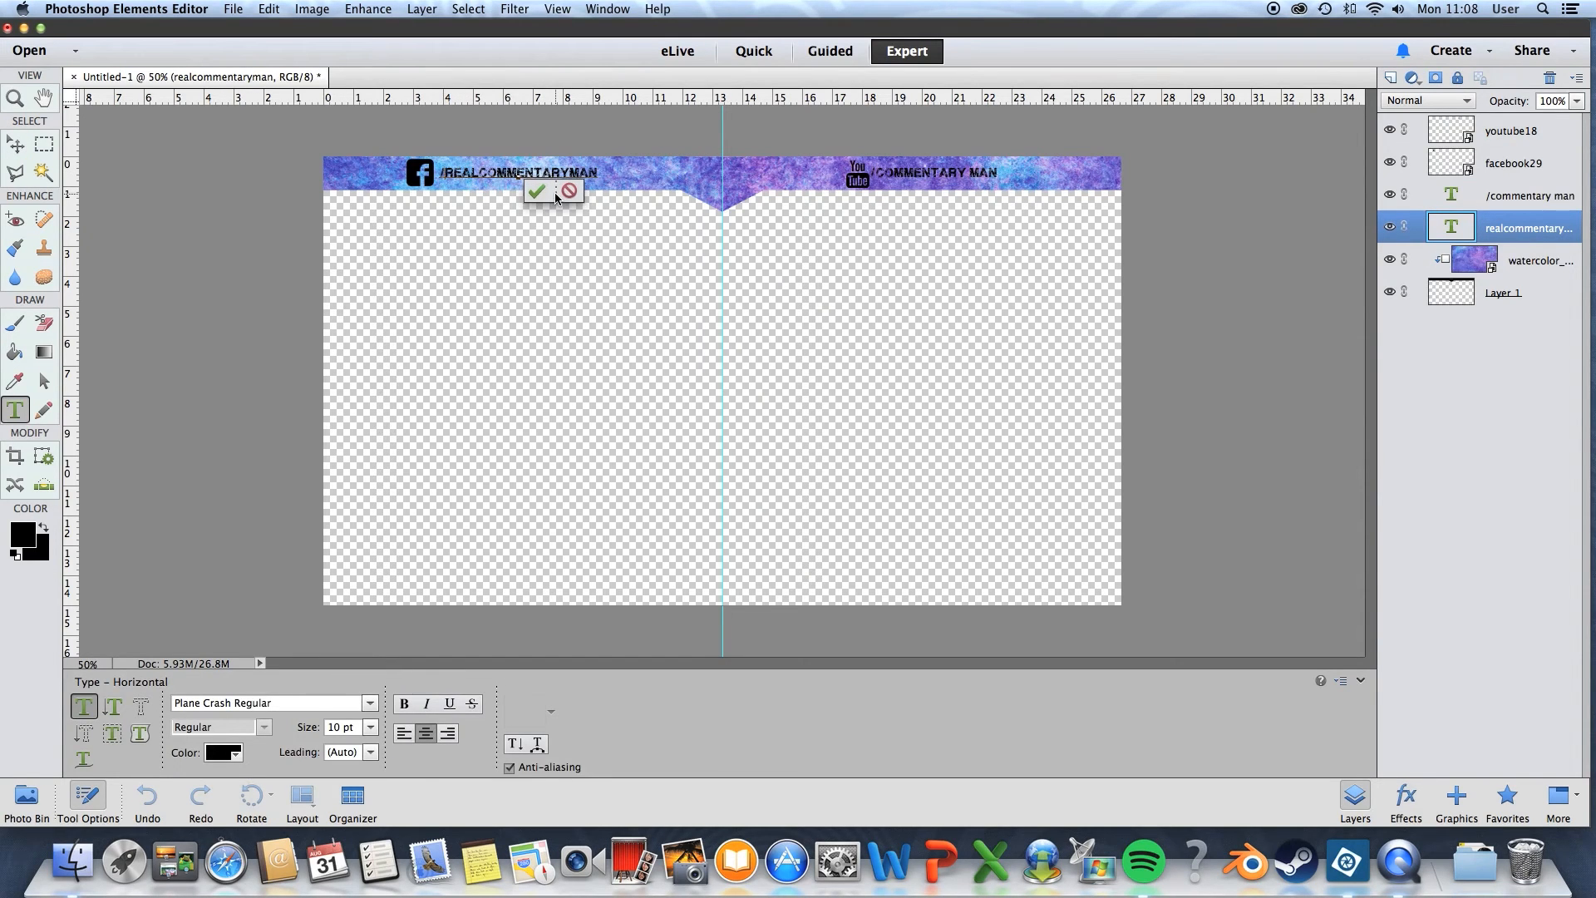
left_click(536, 192)
key("v")
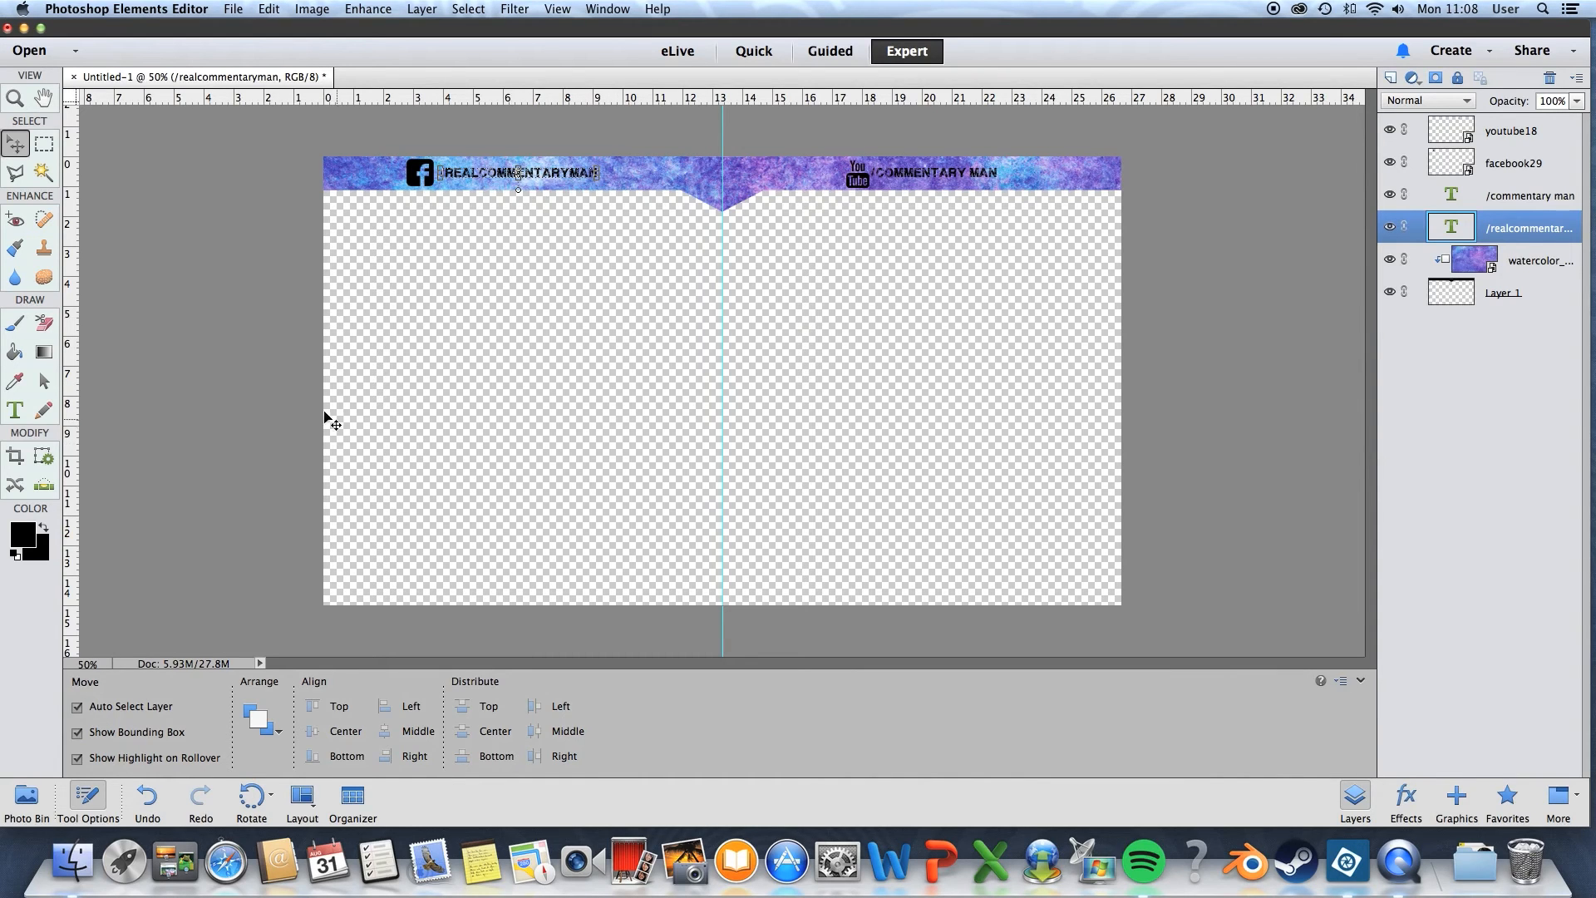
Step: Add the horizontal text "CM" at 33 pt in the middle of the banner
left_click(16, 409)
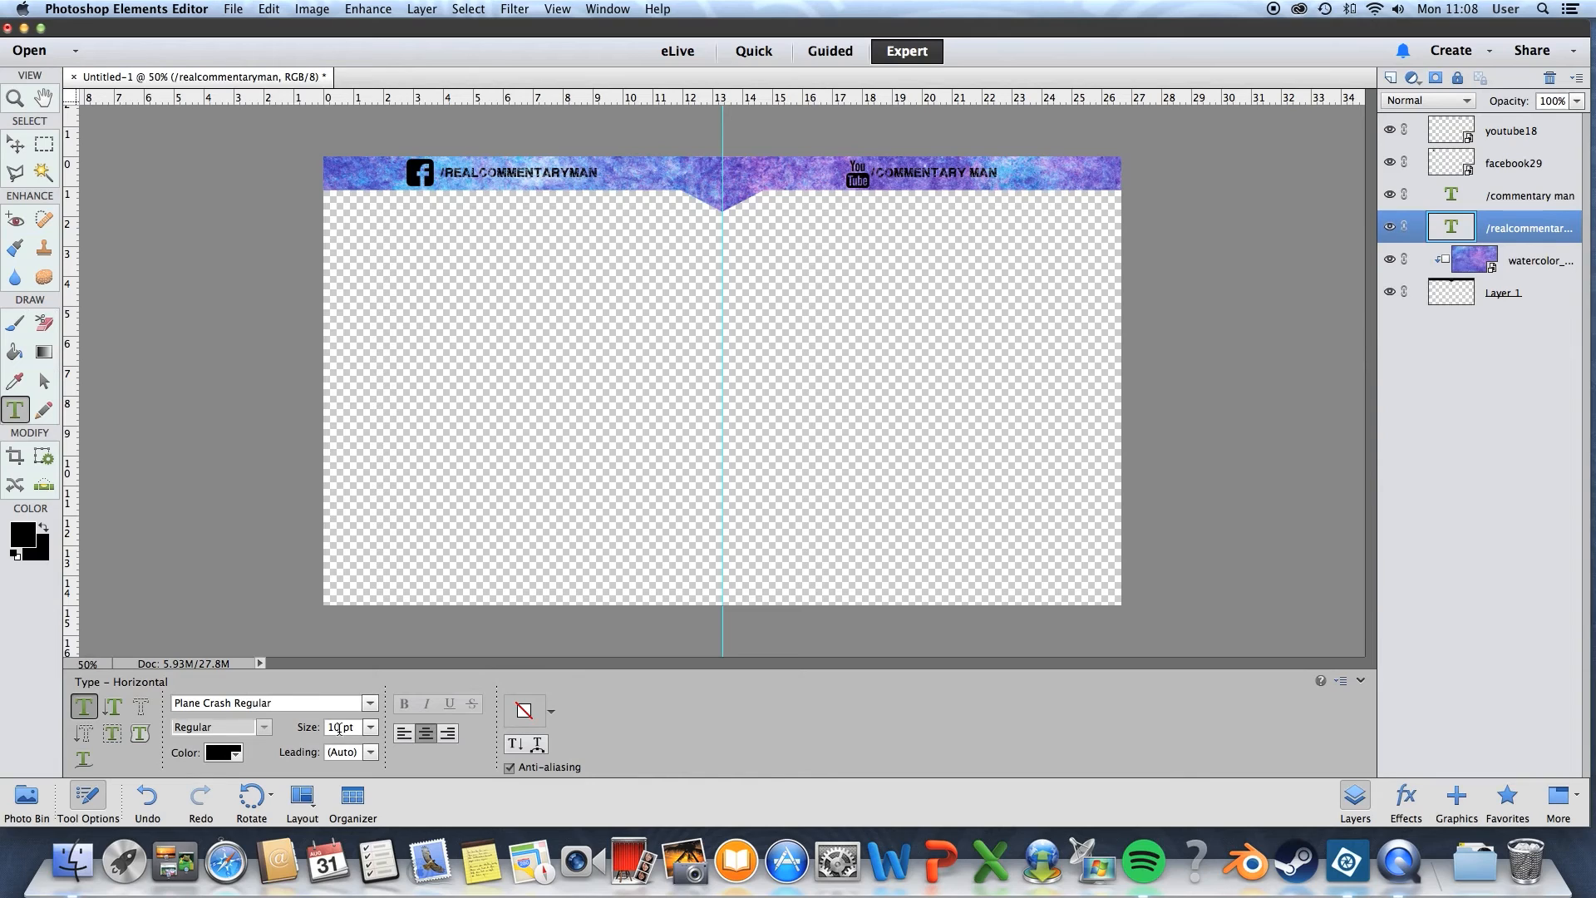
left_click(715, 183)
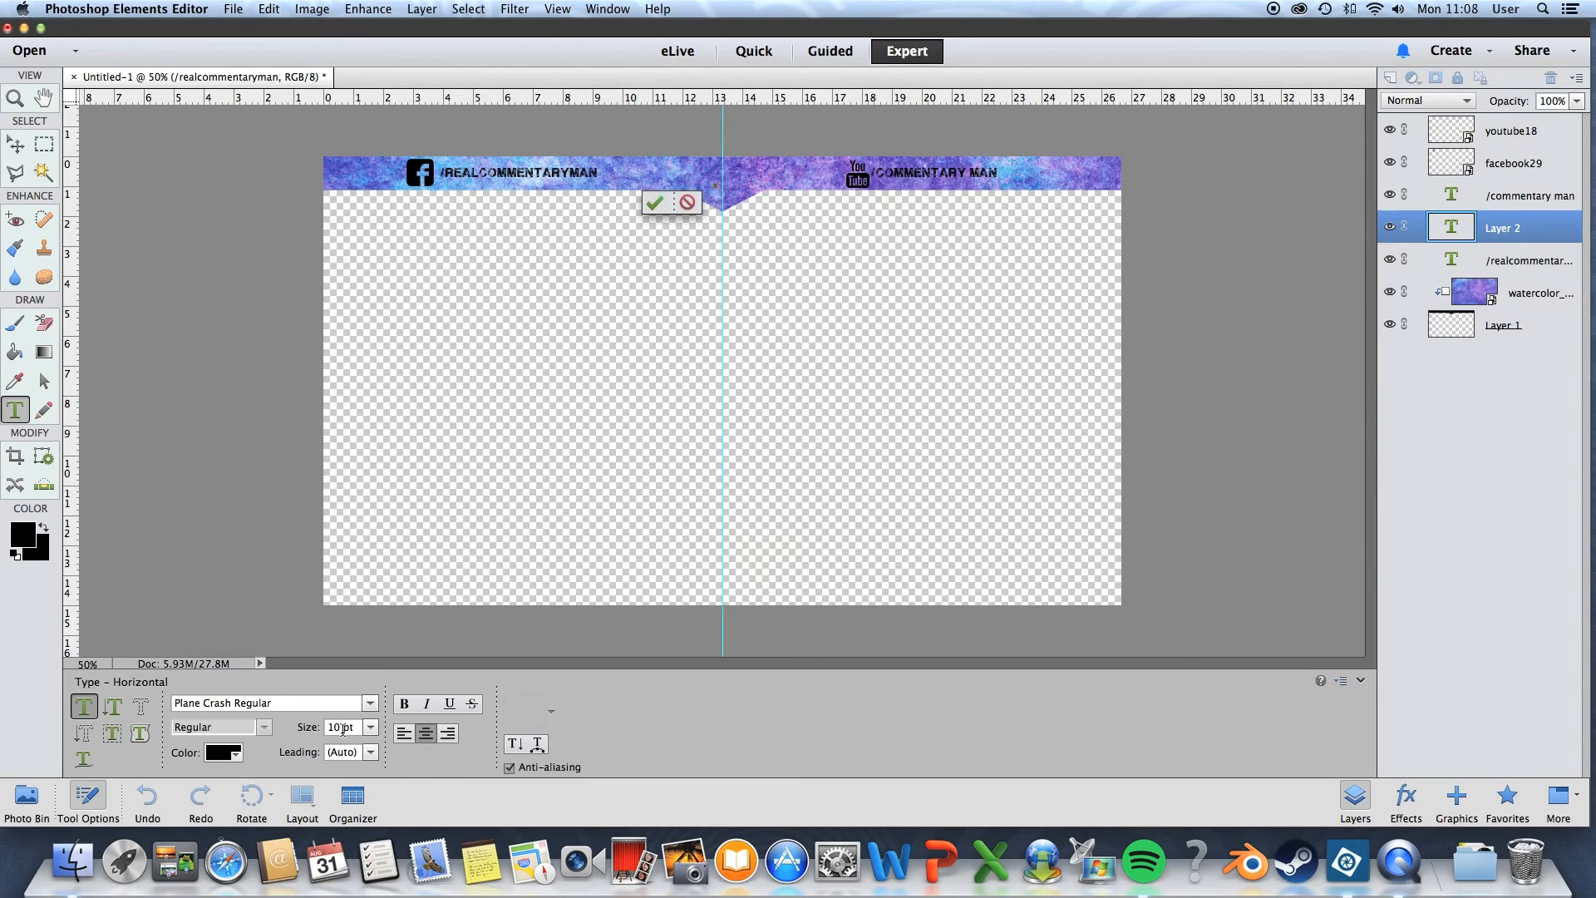
type("33")
type("CM")
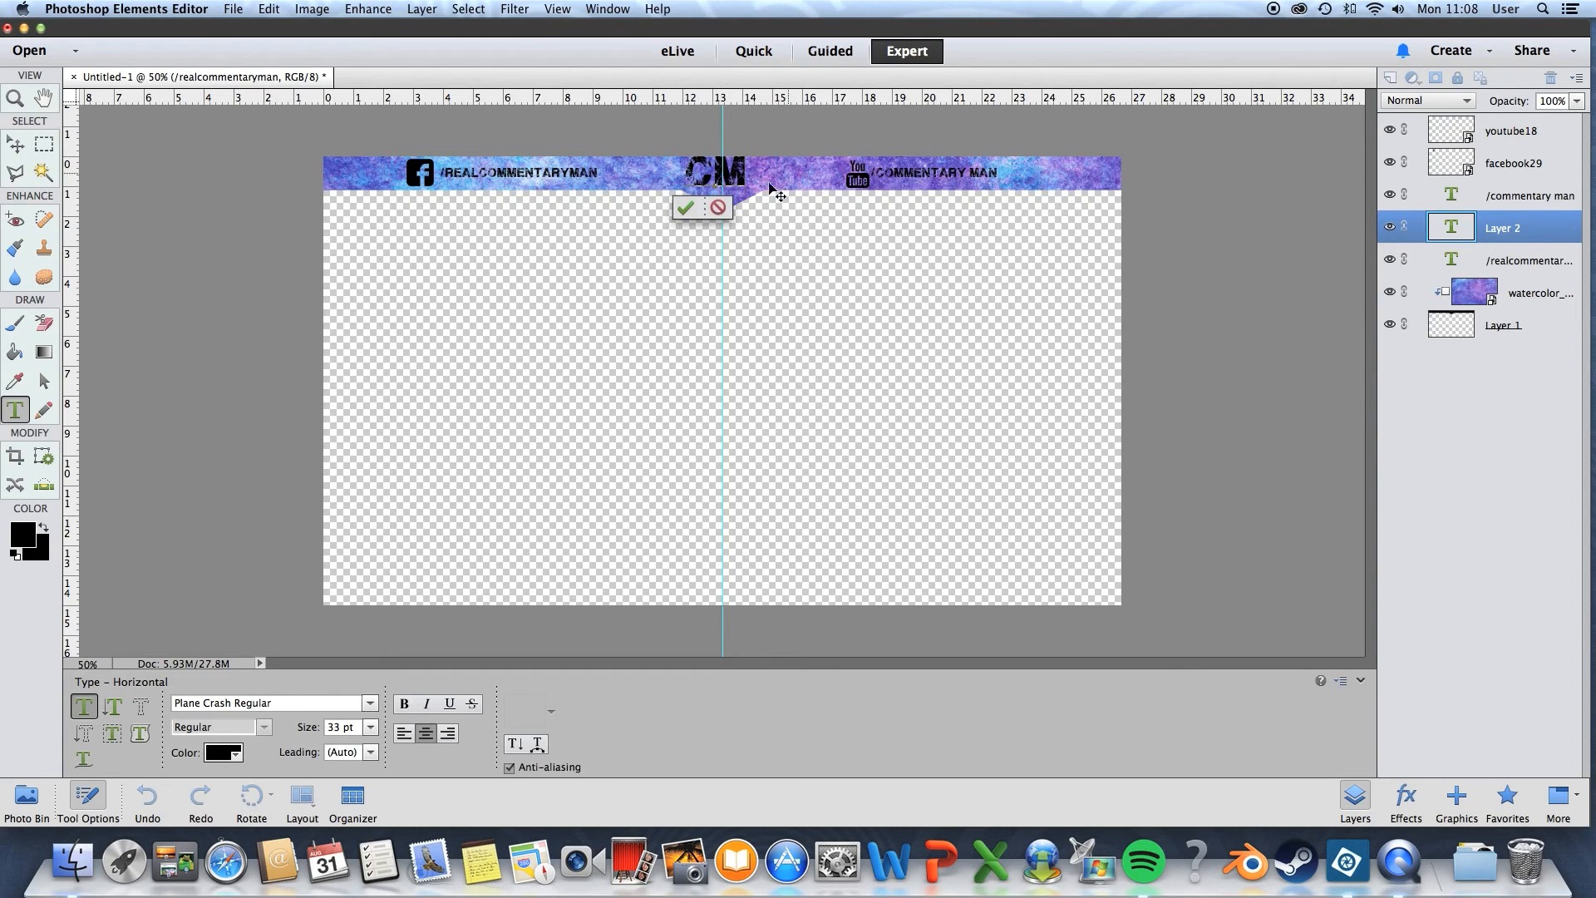
left_click(693, 207)
key("v")
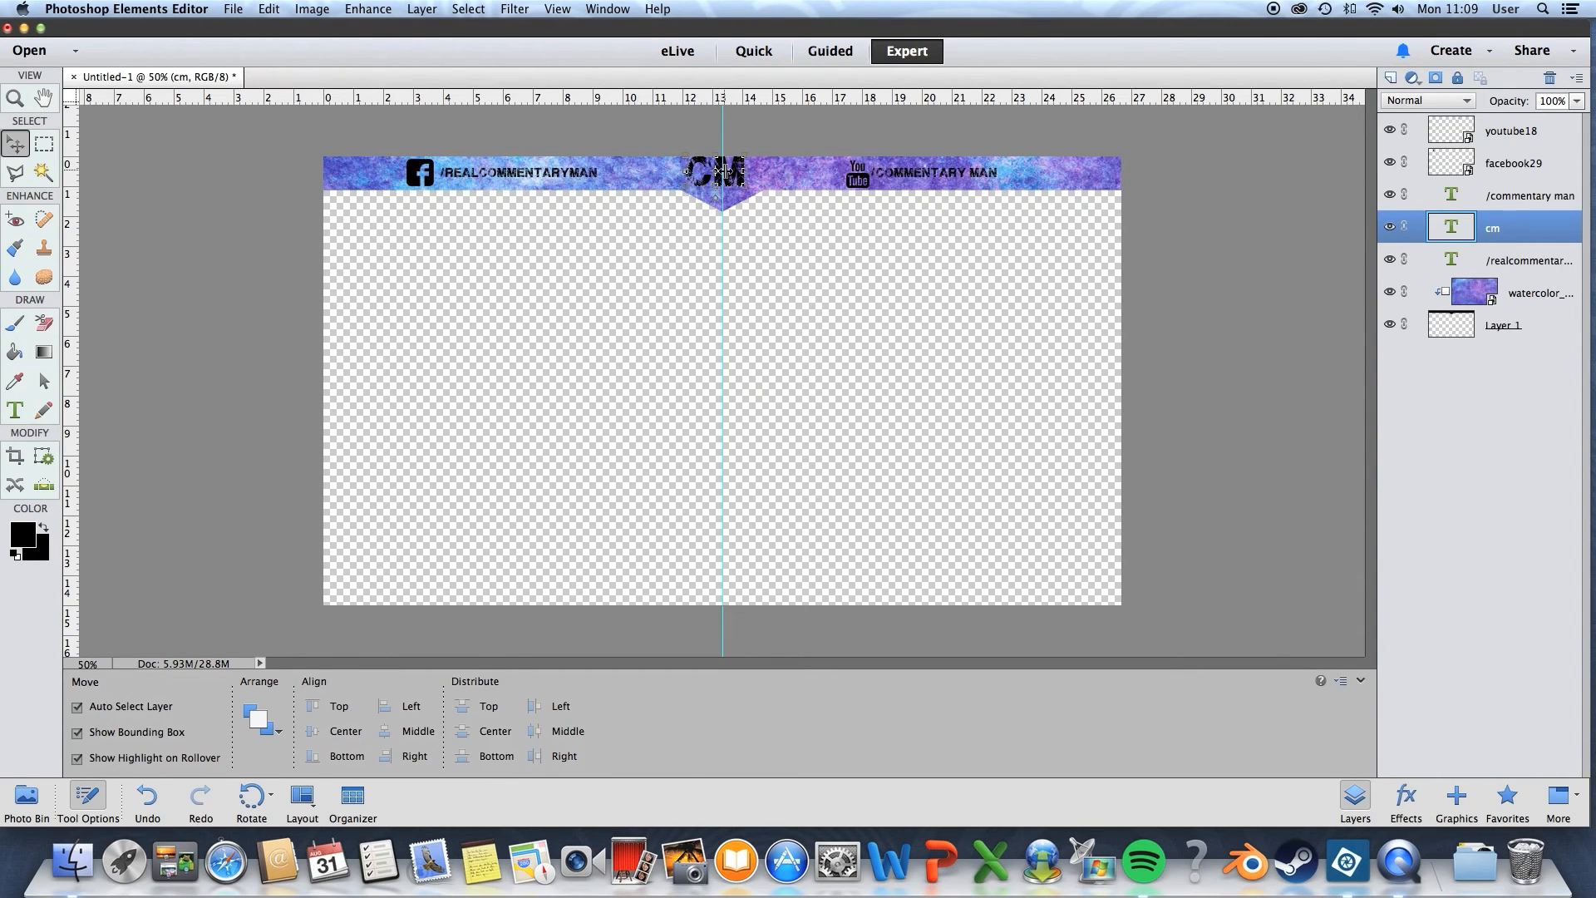
Step: Centre the "CM" text over the banner's pointed middle and move the vertical guide off the canvas to the left
left_click_drag(731, 177, 736, 183)
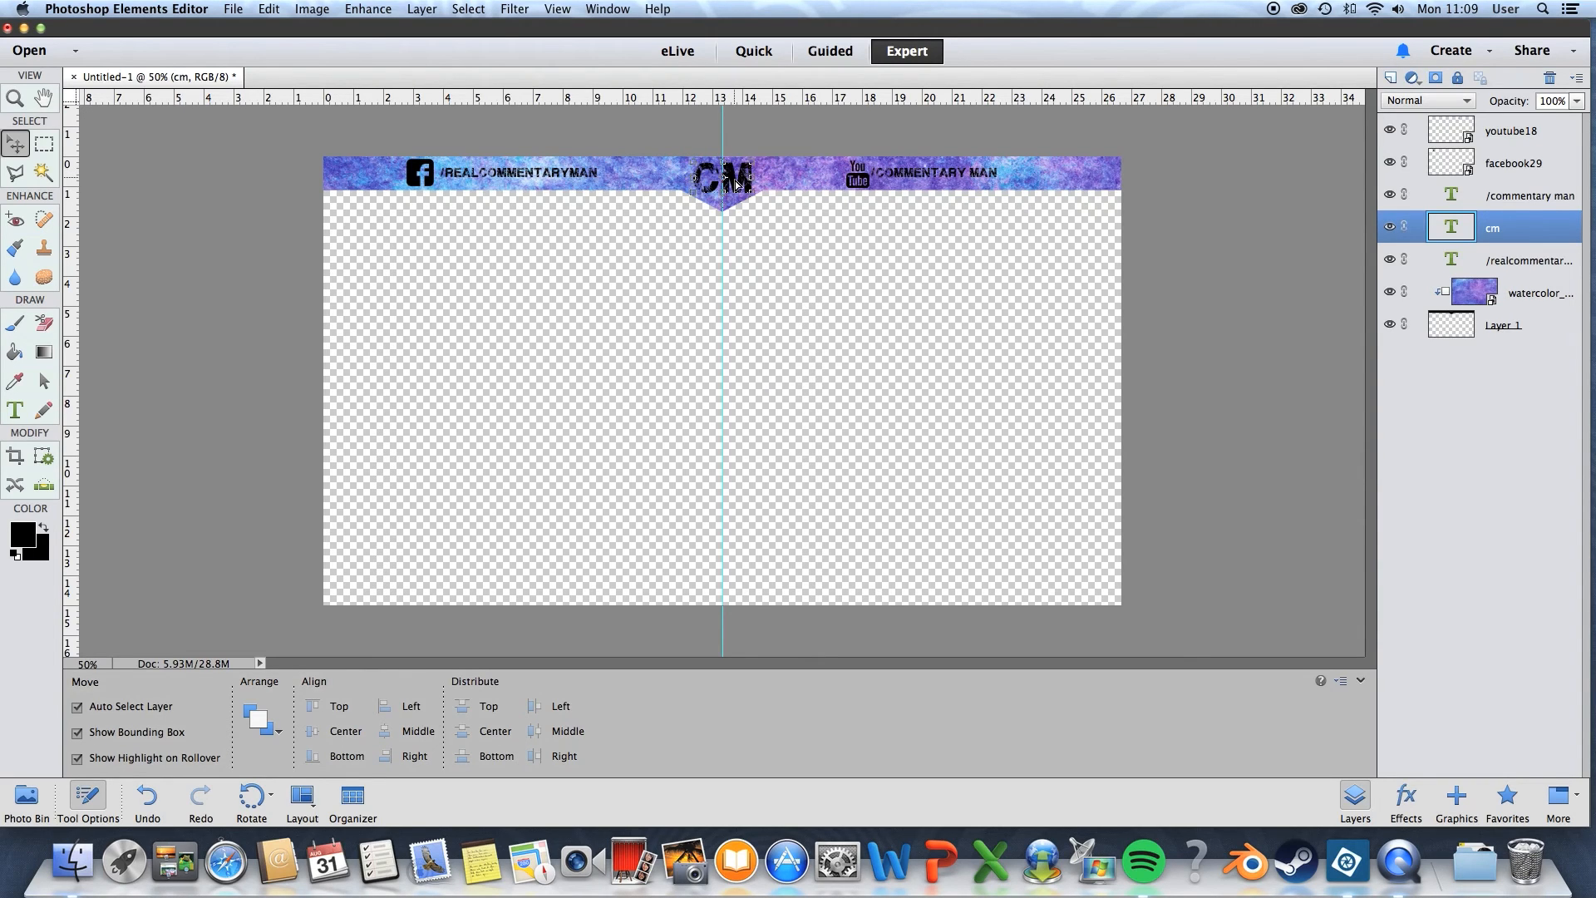
left_click(816, 313)
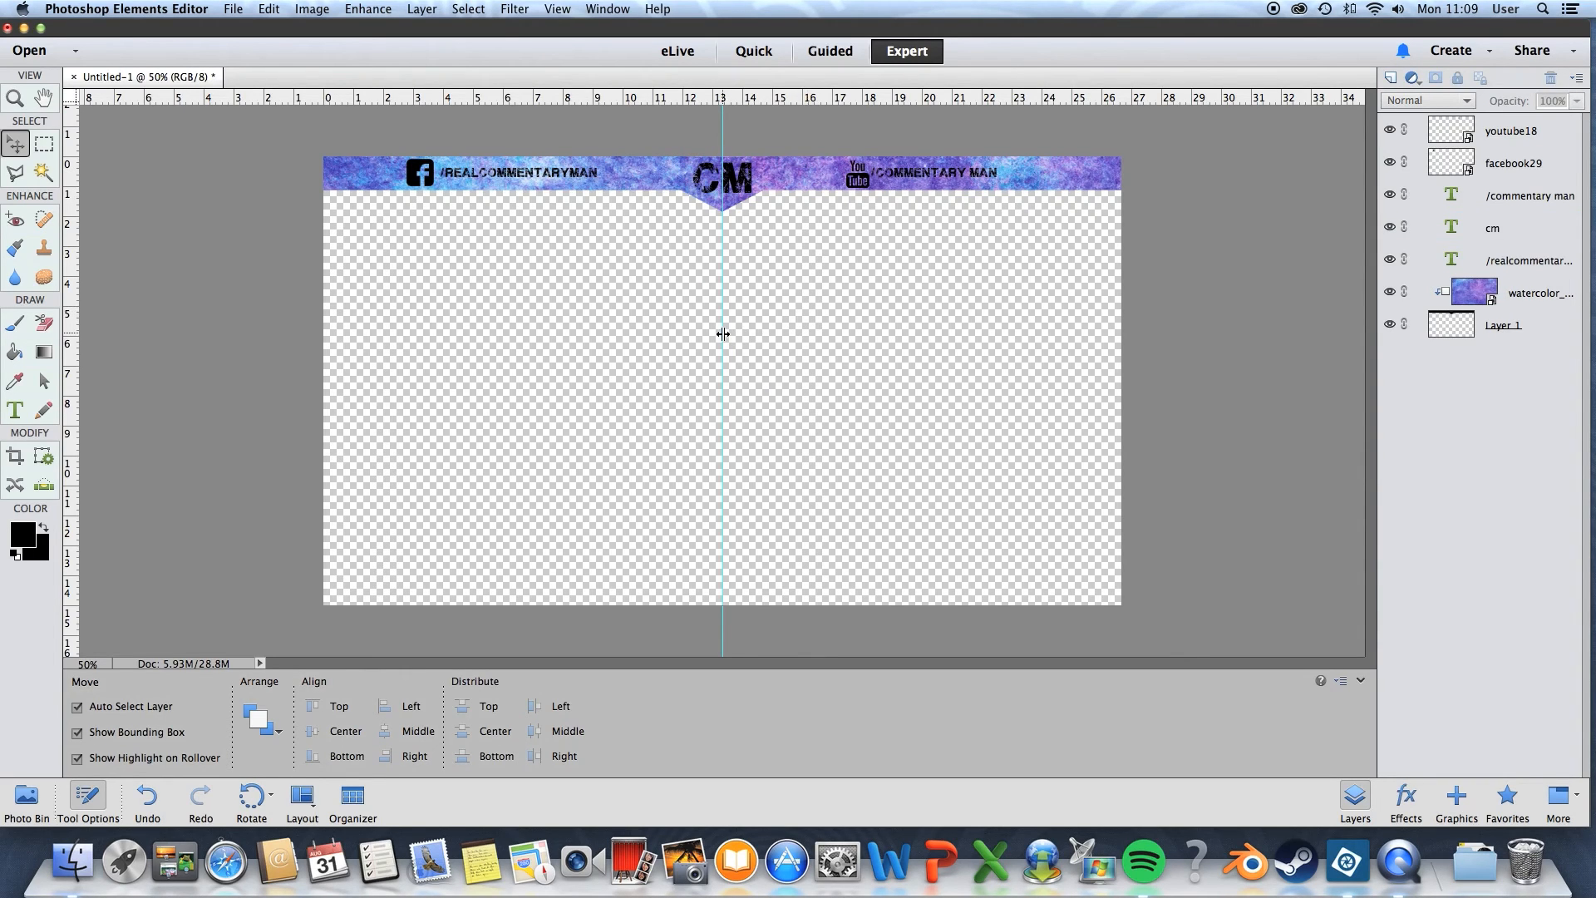
left_click_drag(722, 334, 238, 323)
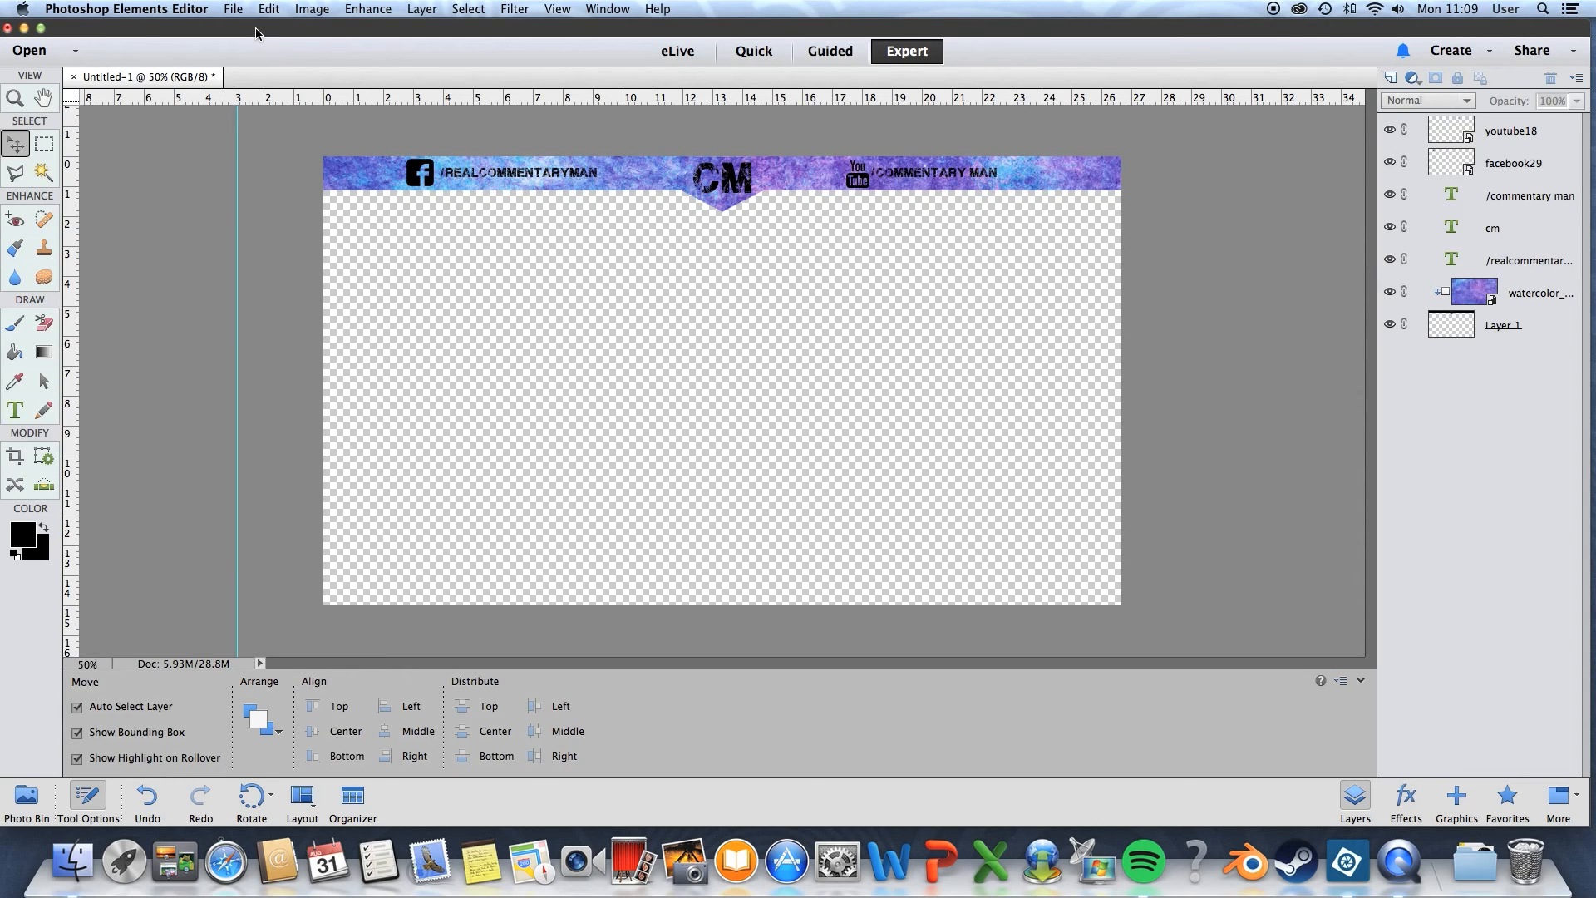
Step: Place the untitled-1nrshh racing screenshot from the Desktop over the whole canvas and move its layer beneath Layer 1
left_click(234, 10)
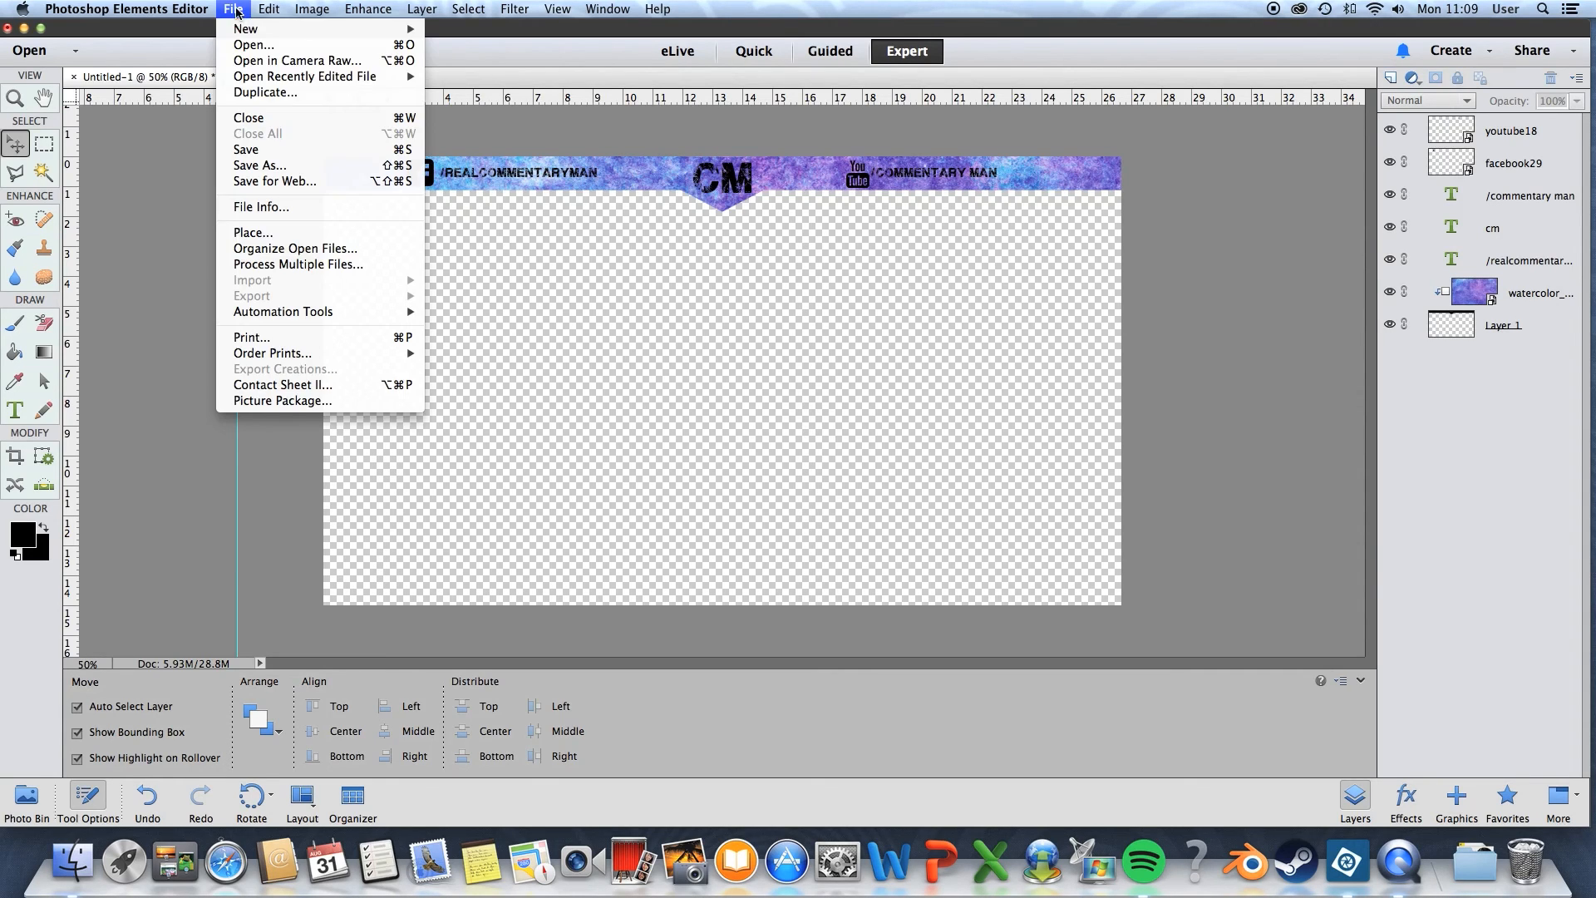
left_click(276, 236)
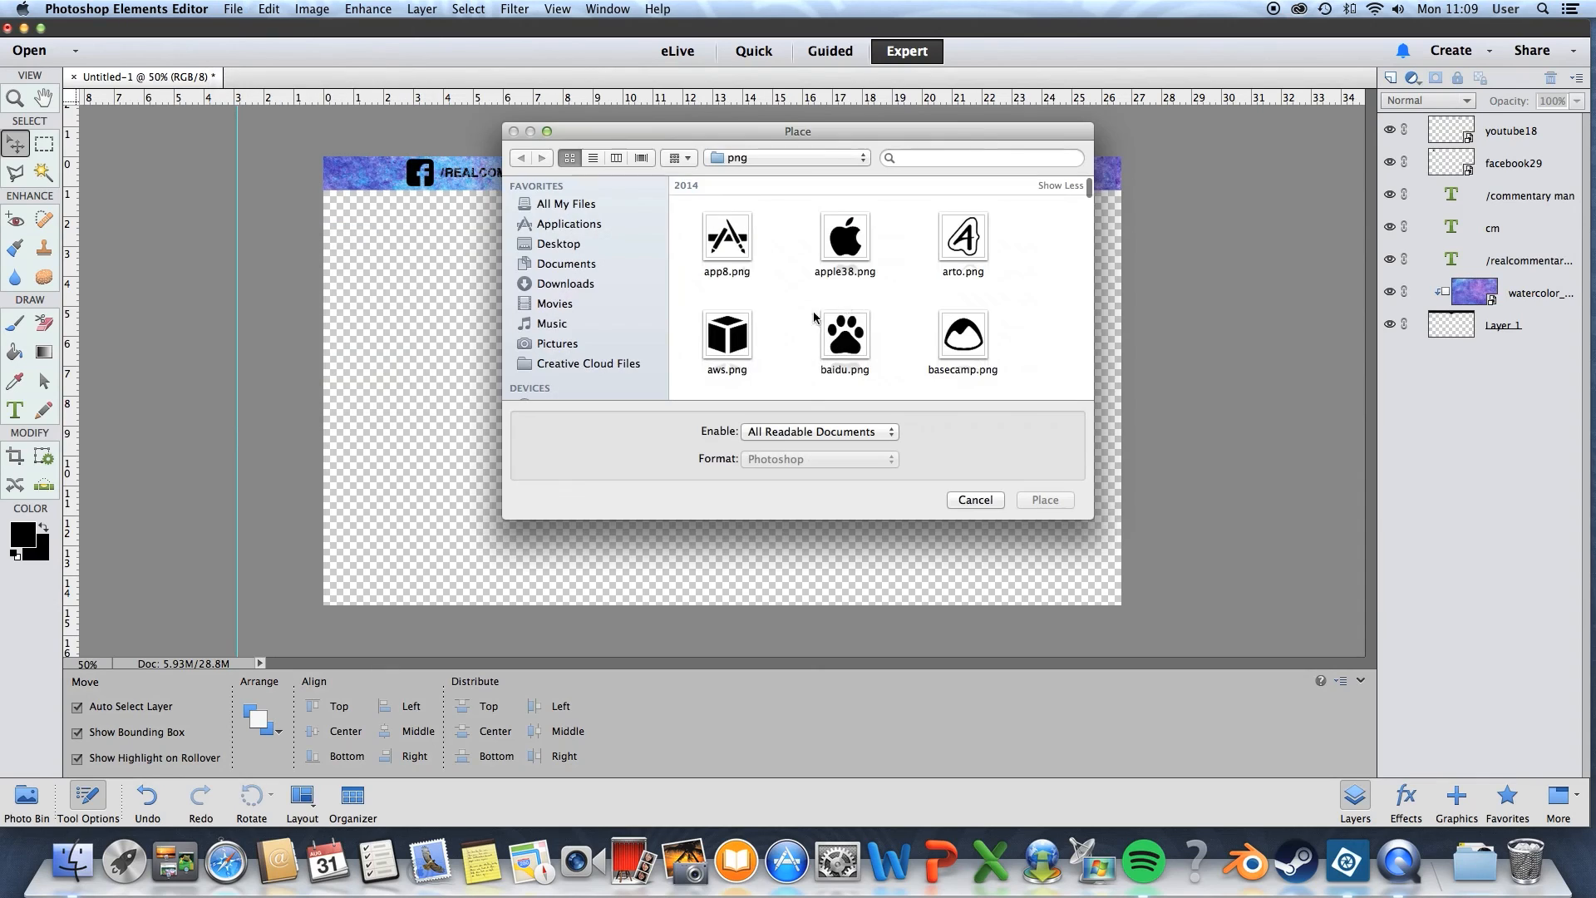
left_click(625, 248)
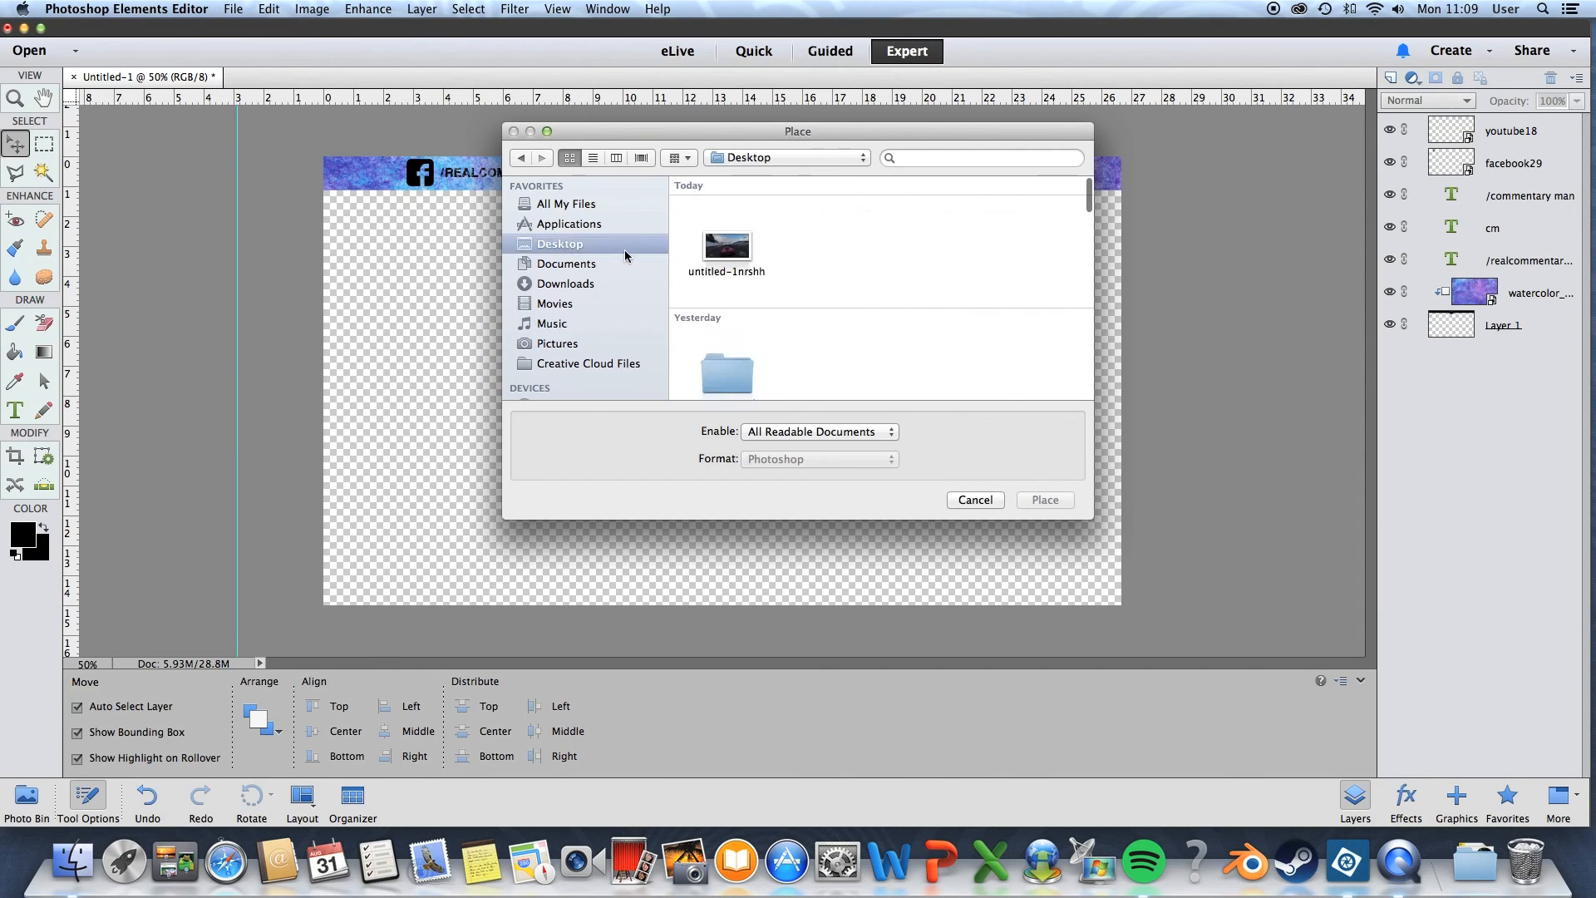
double_click(726, 250)
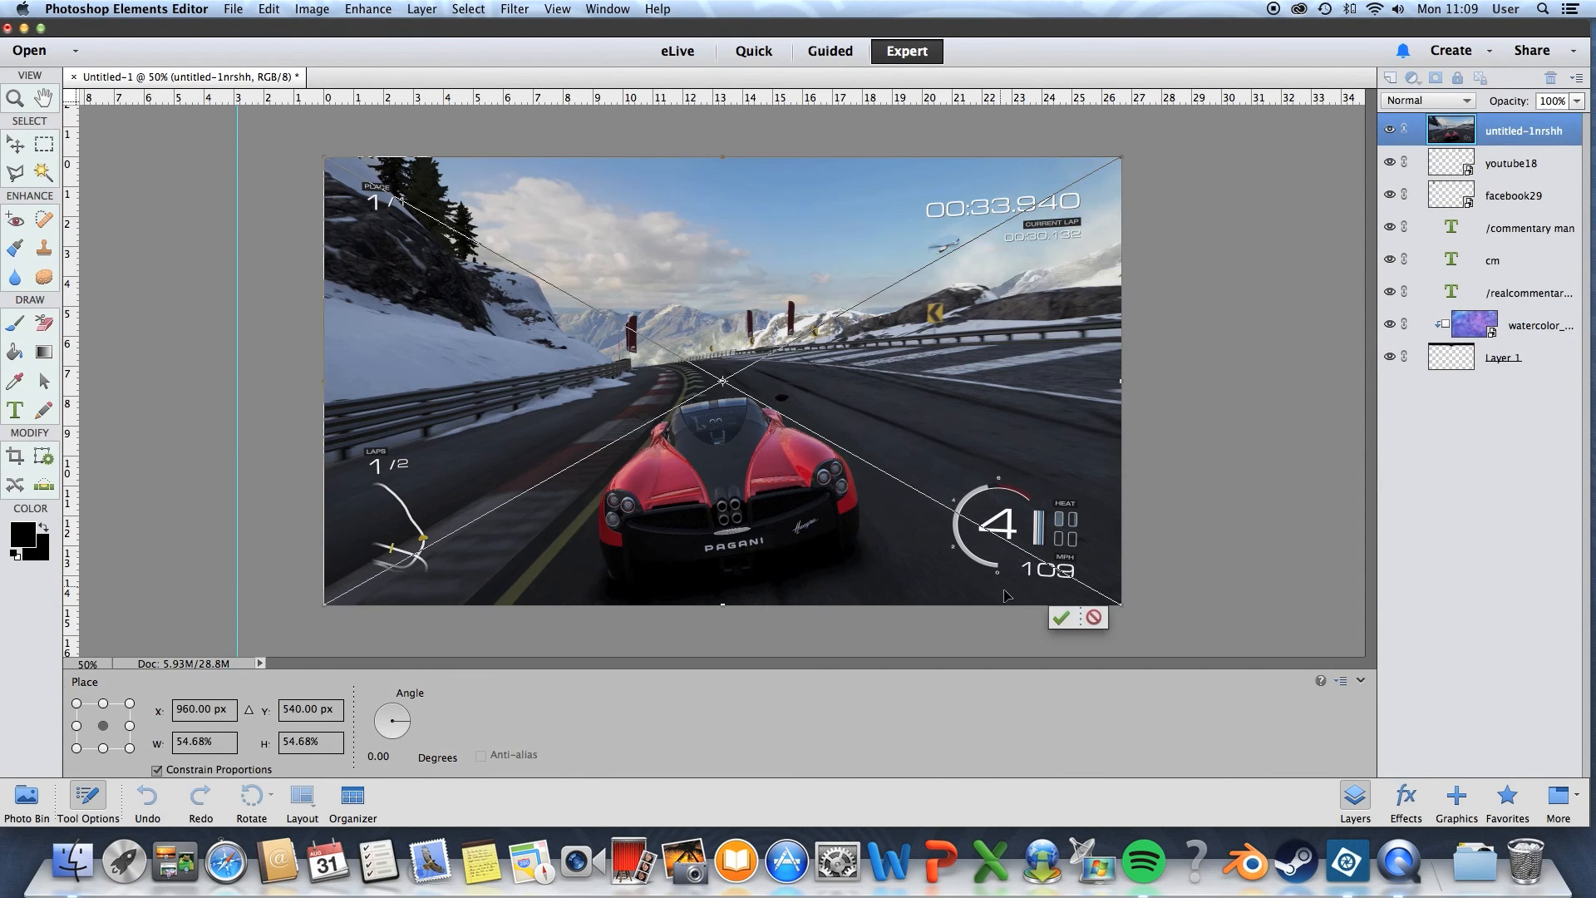
left_click(1061, 617)
left_click_drag(1505, 130, 1505, 370)
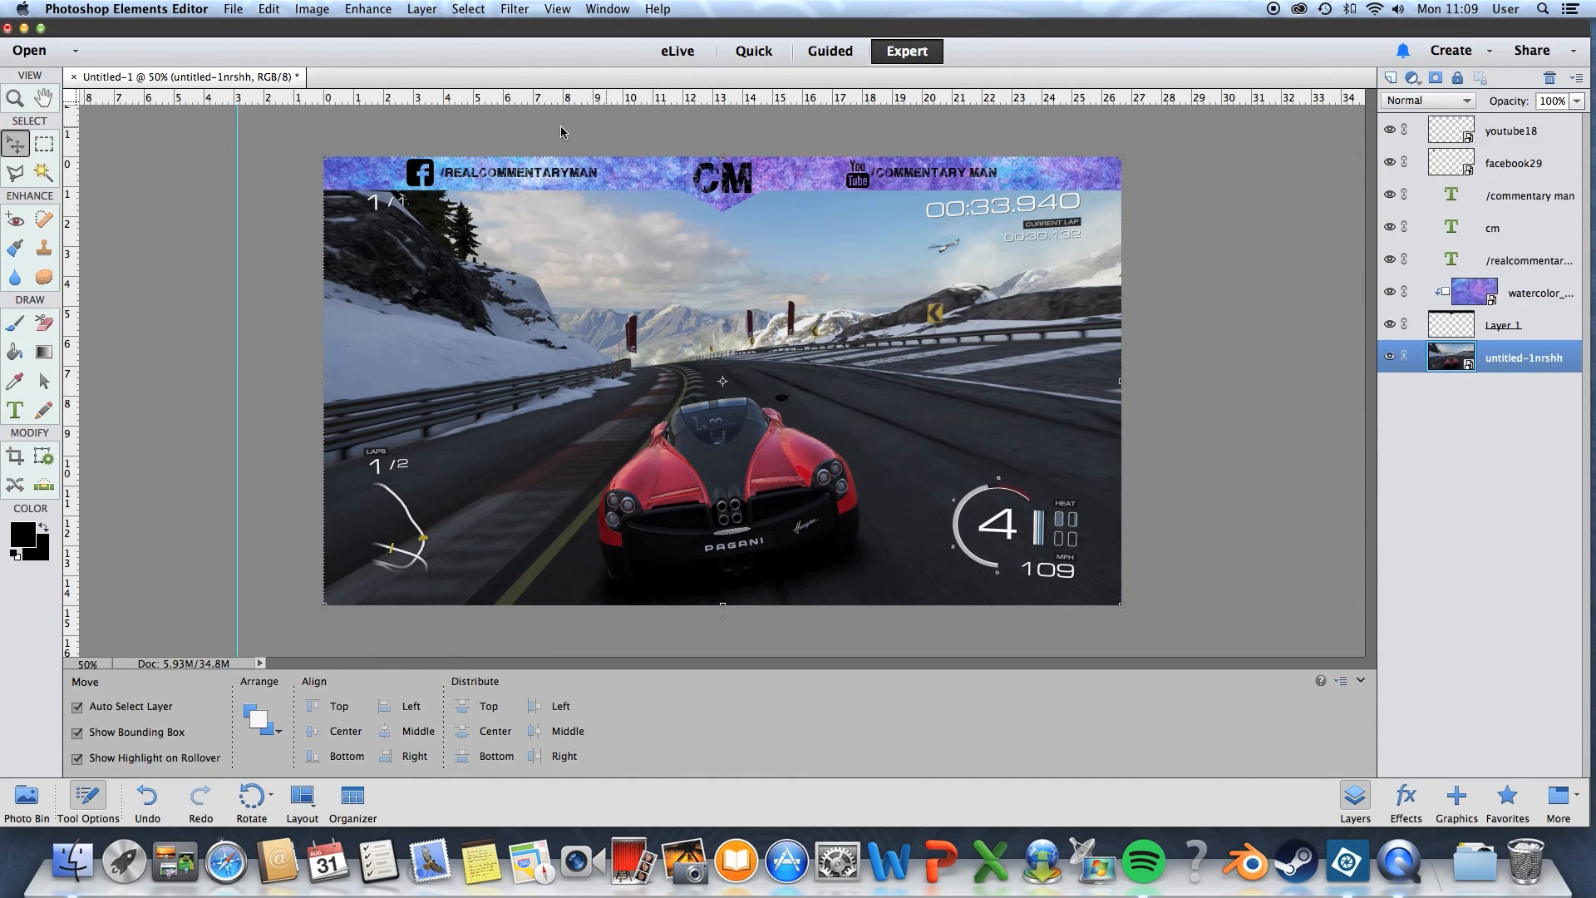